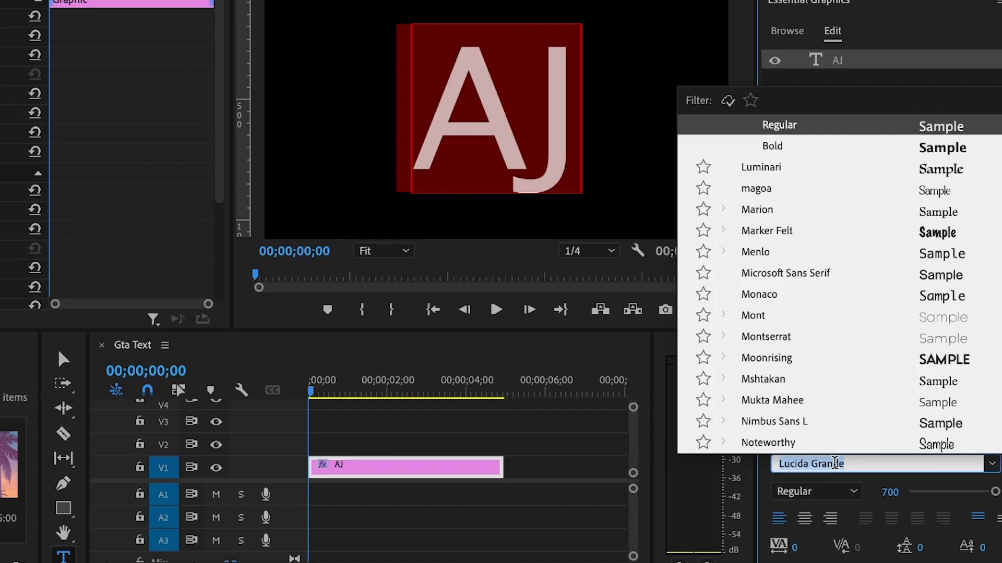
Step: Set the AJ text's font to Pricedown and enable a stroke on it with a linear gradient
text(price)
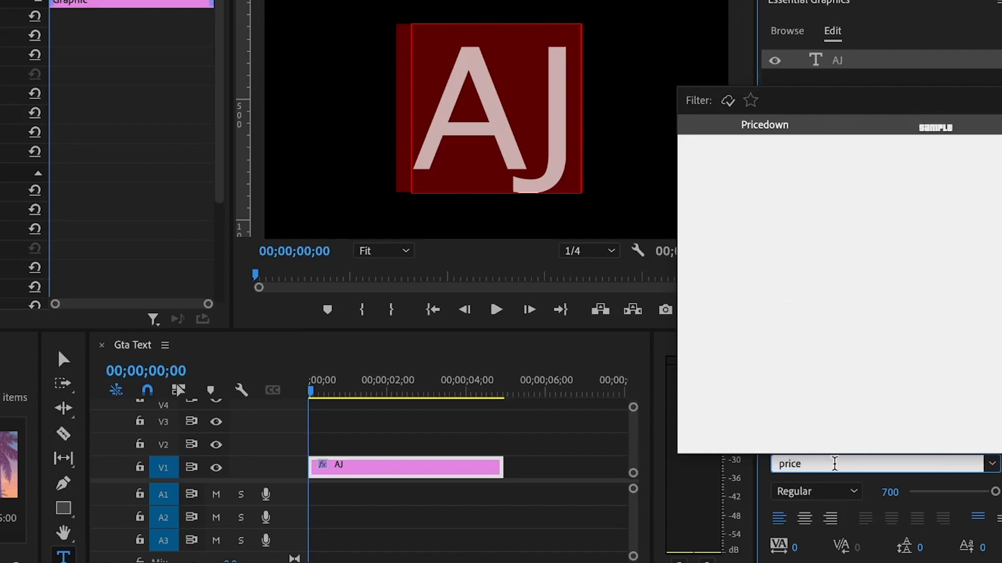
click(746, 125)
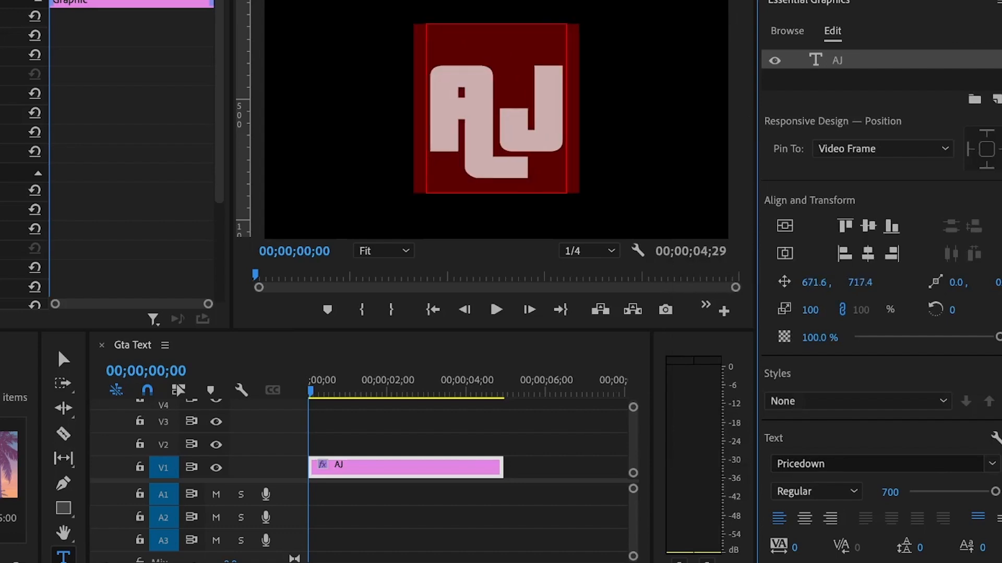
scroll(824, 390, down, 5)
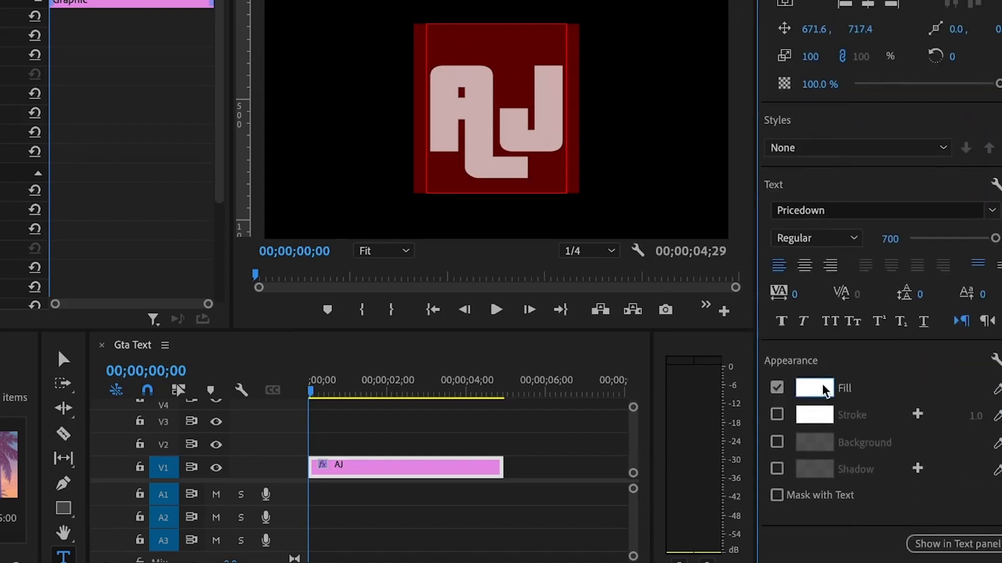
click(777, 415)
click(814, 415)
click(225, 128)
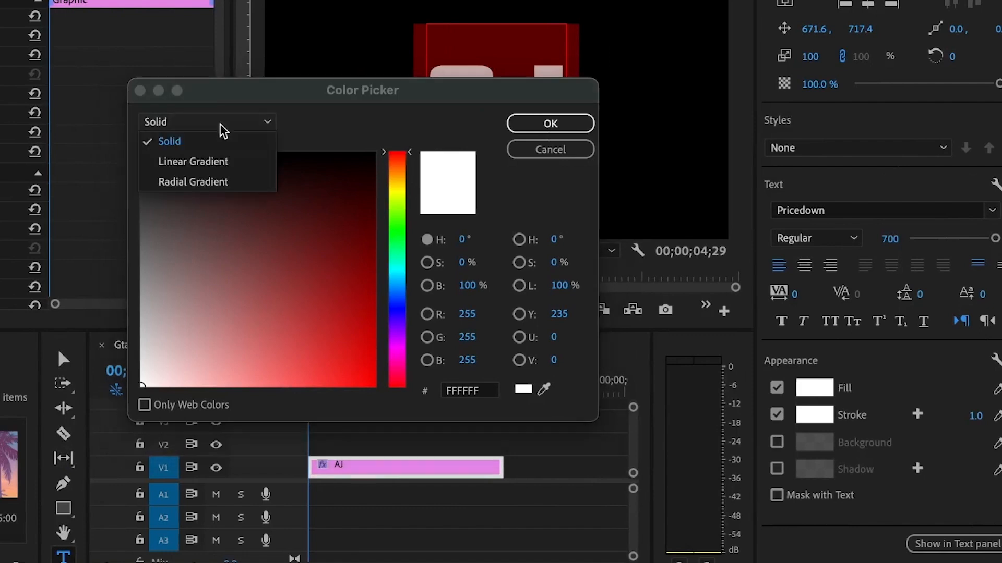
click(195, 162)
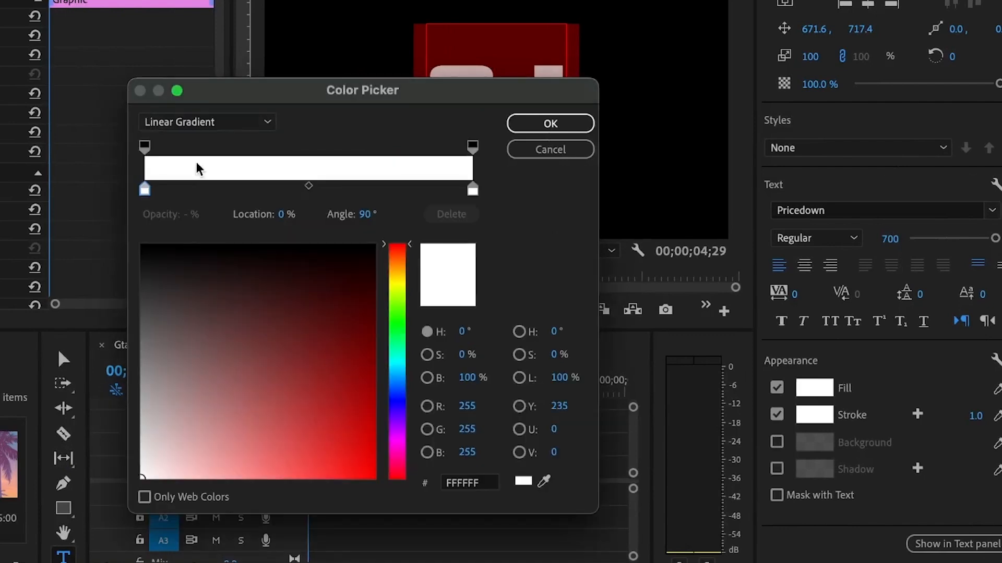
Step: Colour the stroke gradient's first stop yellow FFC500 and add a pink FF00BD stop at 47 %
click(144, 190)
click(398, 275)
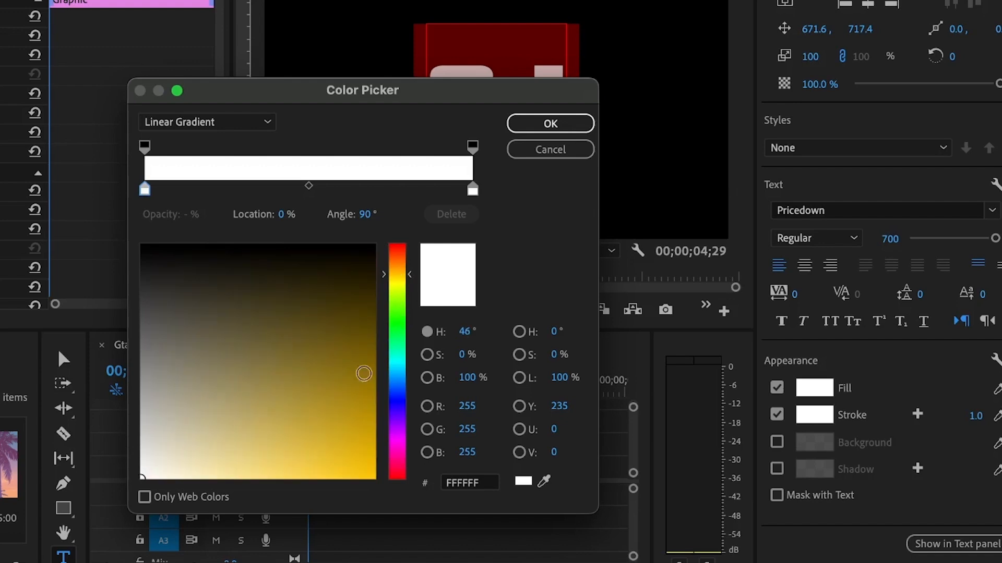
click(345, 426)
drag(345, 426, 388, 501)
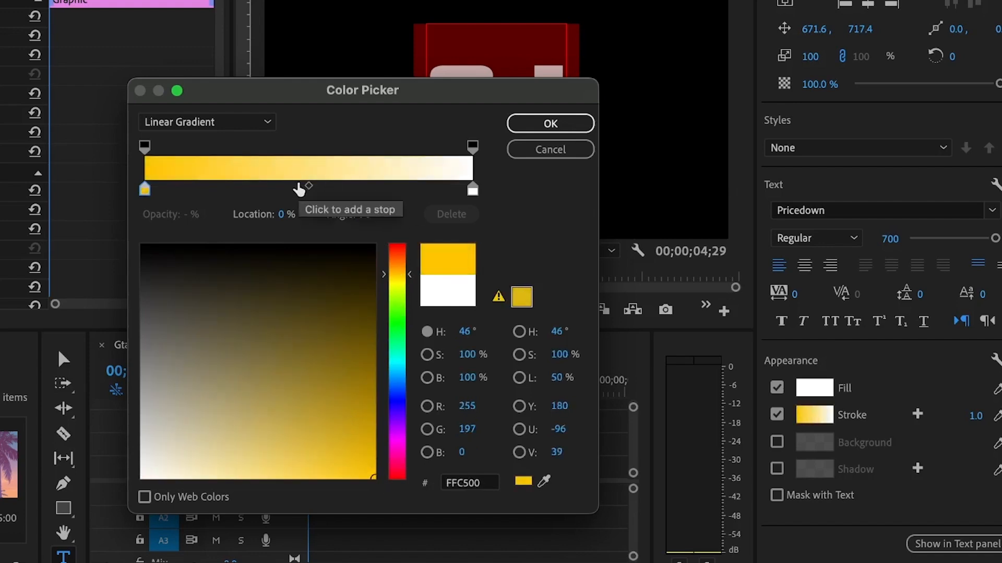
click(301, 189)
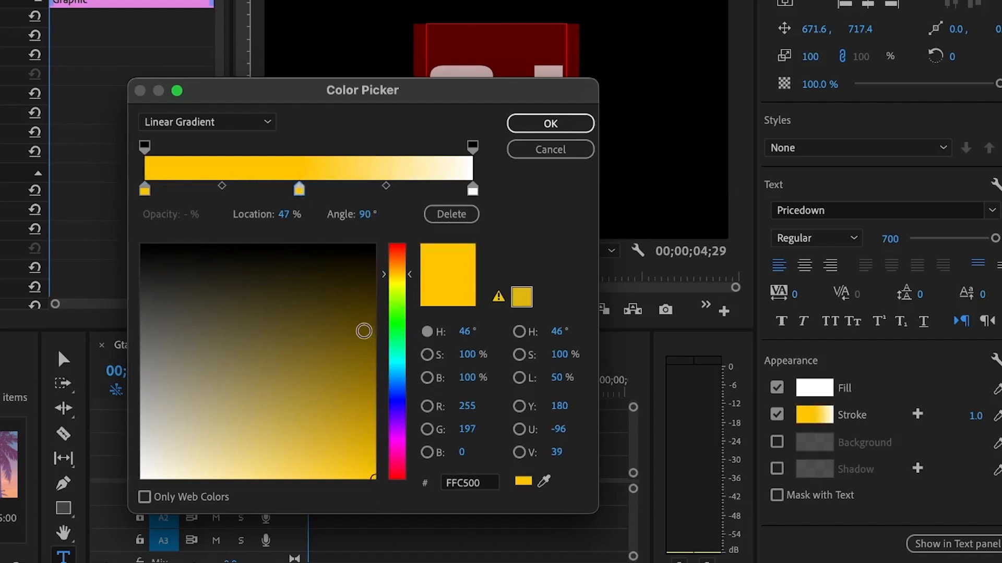
click(397, 450)
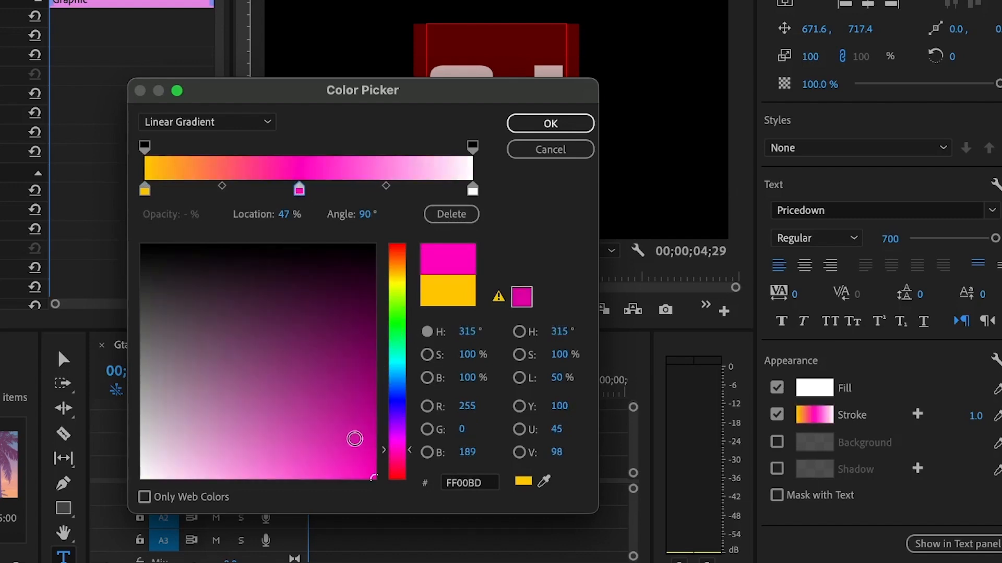
drag(351, 439, 431, 503)
Step: Colour the stroke gradient's end stop purple 4400B1 and set the stroke width to 30
click(472, 189)
click(397, 416)
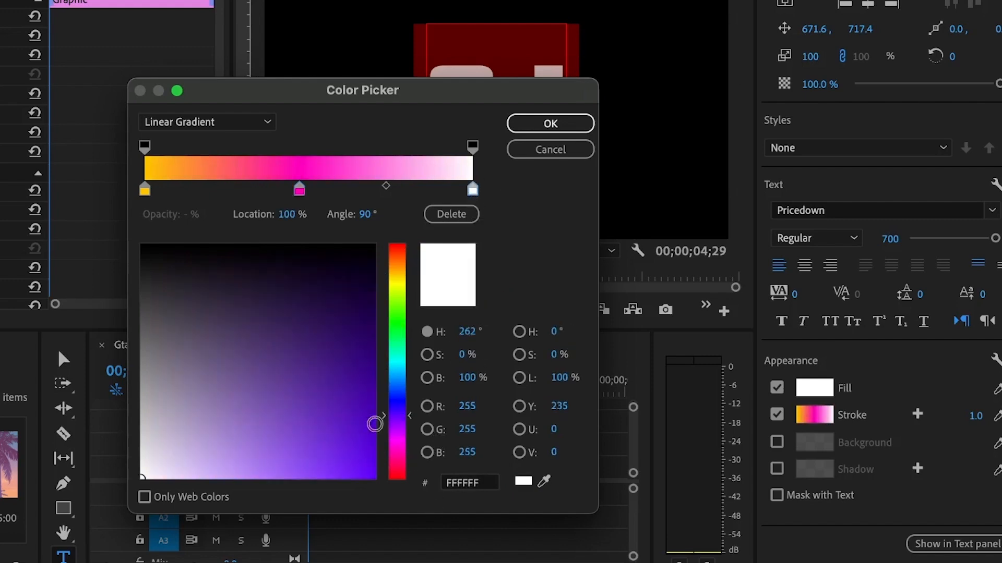
mouse_move(374, 424)
mouse_down()
mouse_move(339, 443)
mouse_move(373, 407)
mouse_up()
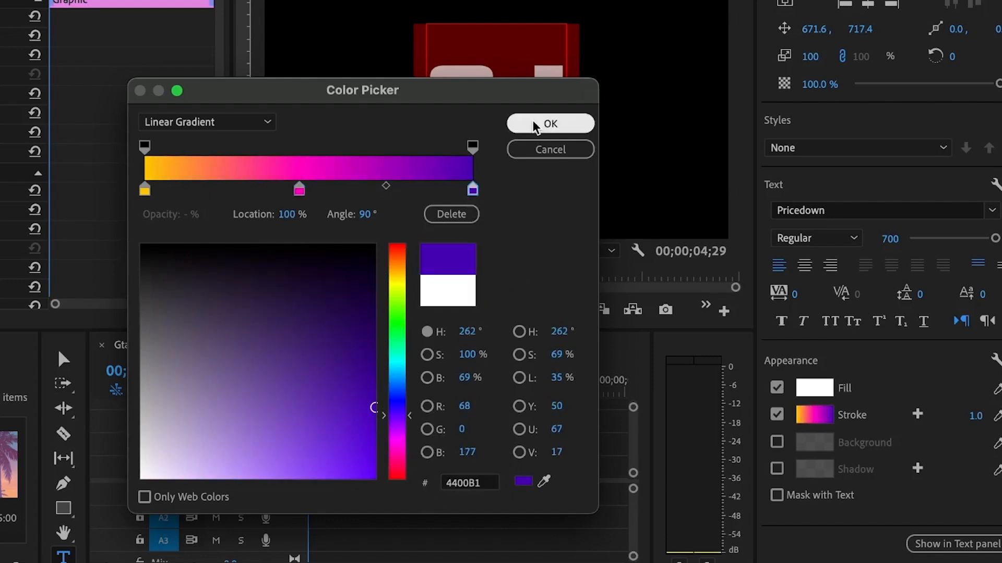
click(551, 124)
click(973, 416)
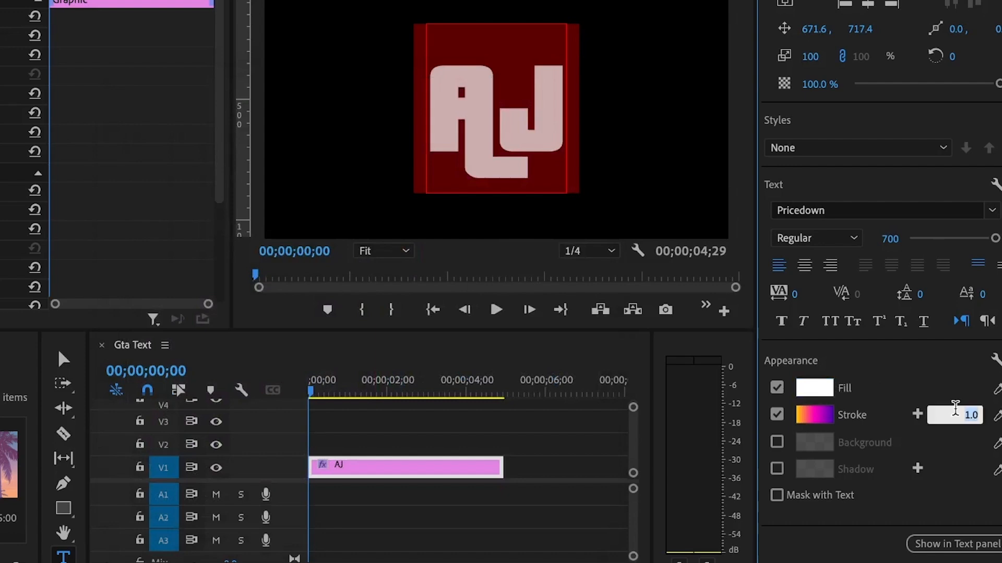
text(30)
key(Return)
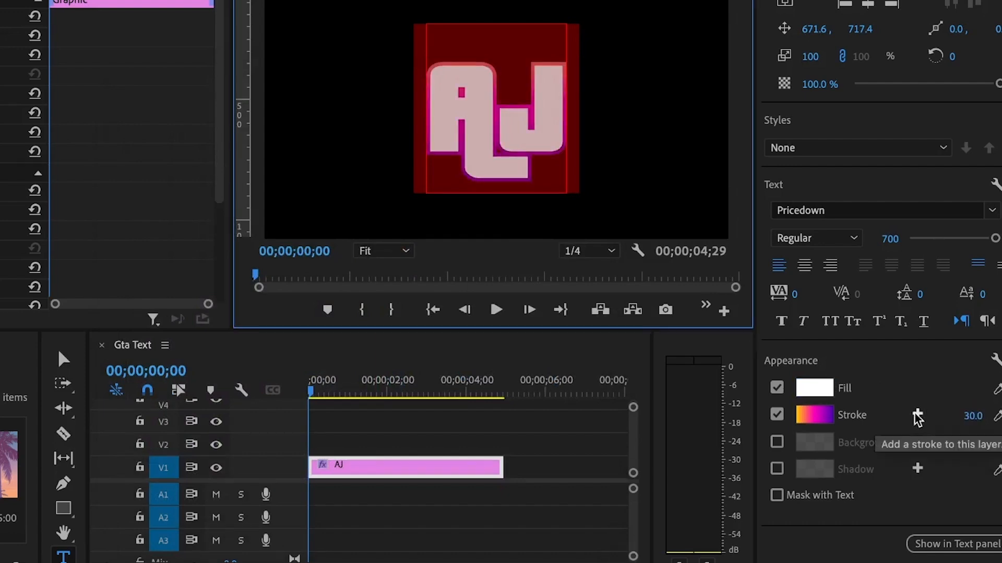
Step: Add a second stroke to the AJ text with a linear gradient from dark purple to magenta FD00FF
click(917, 416)
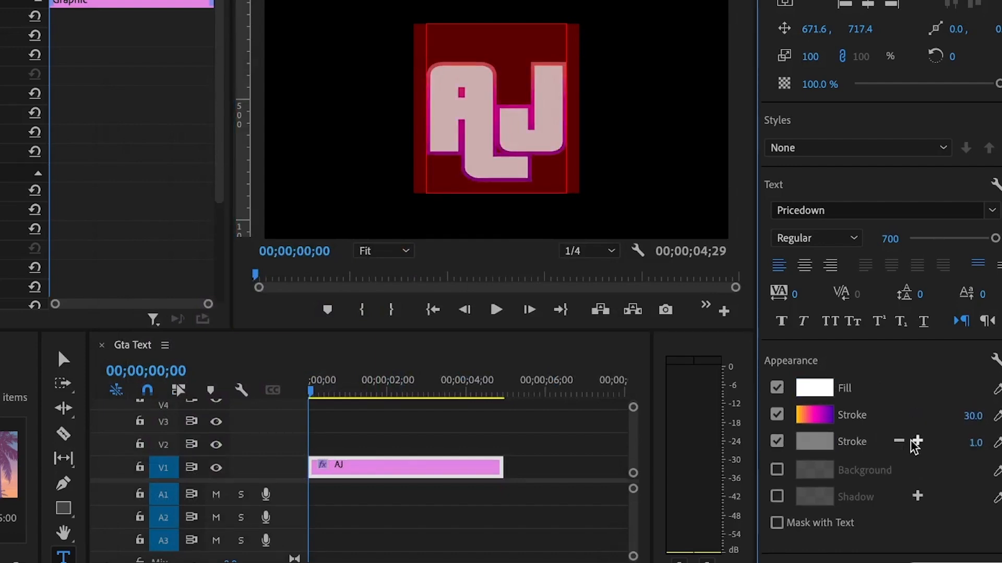
click(198, 124)
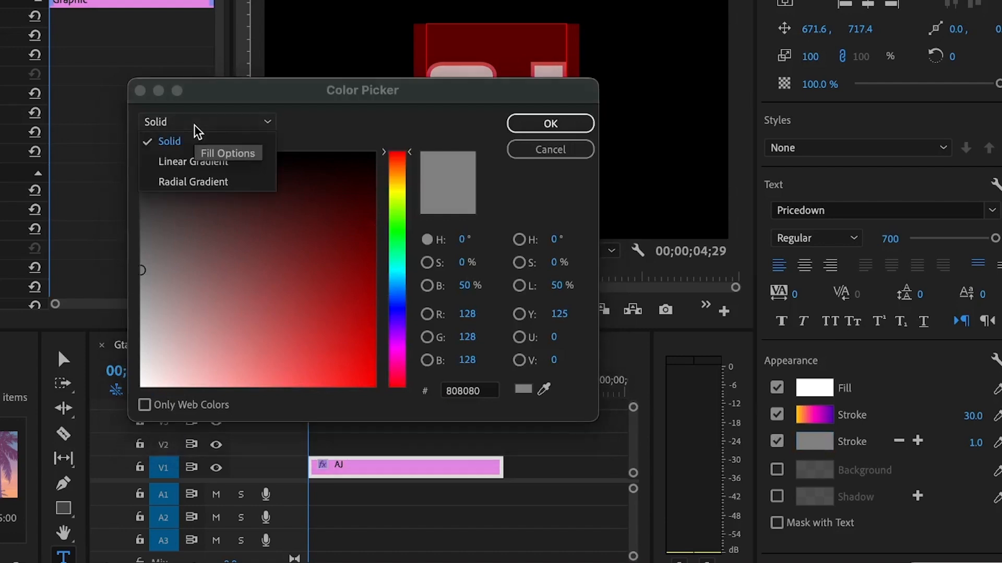
click(197, 163)
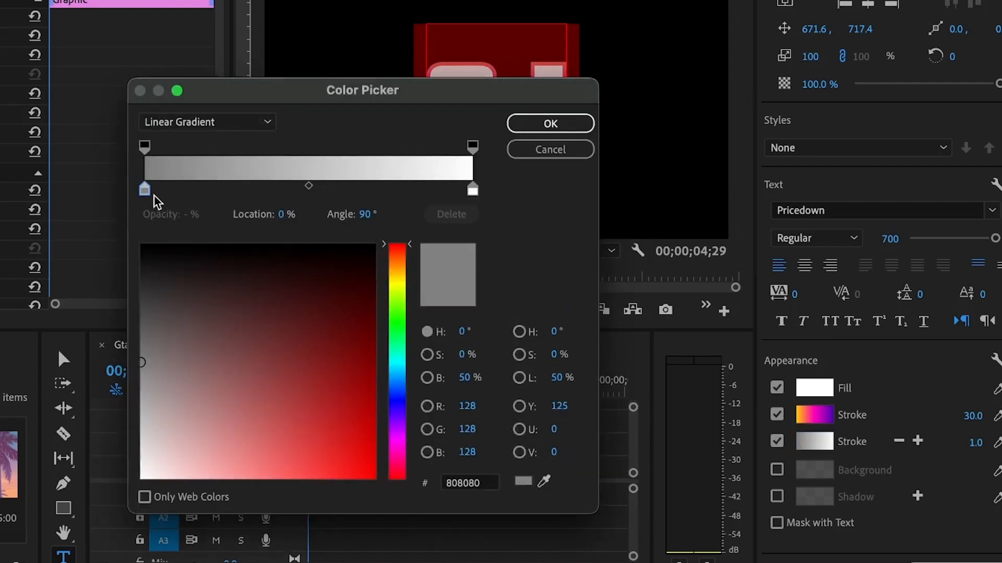
click(390, 421)
drag(371, 424, 447, 393)
click(472, 189)
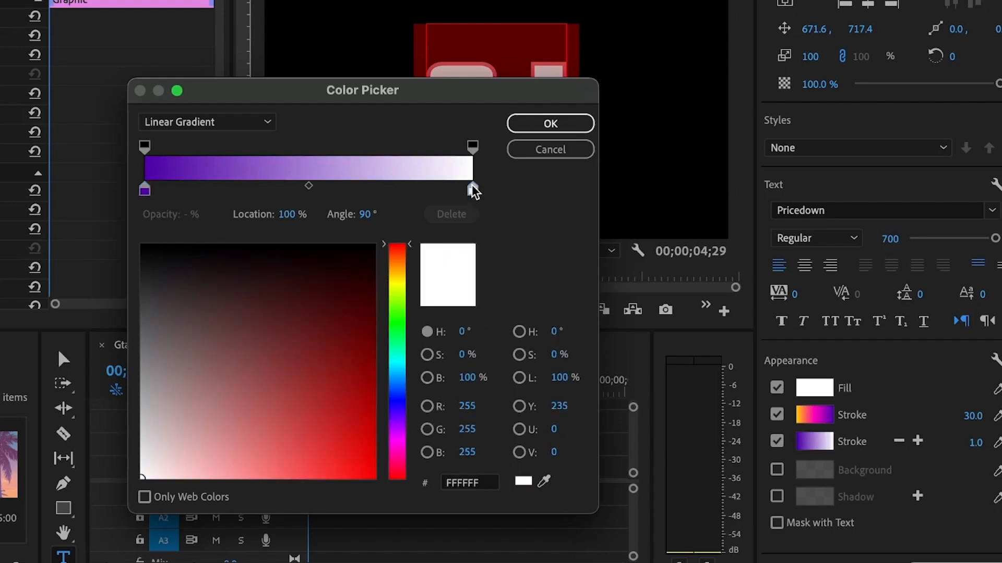
click(400, 445)
click(375, 472)
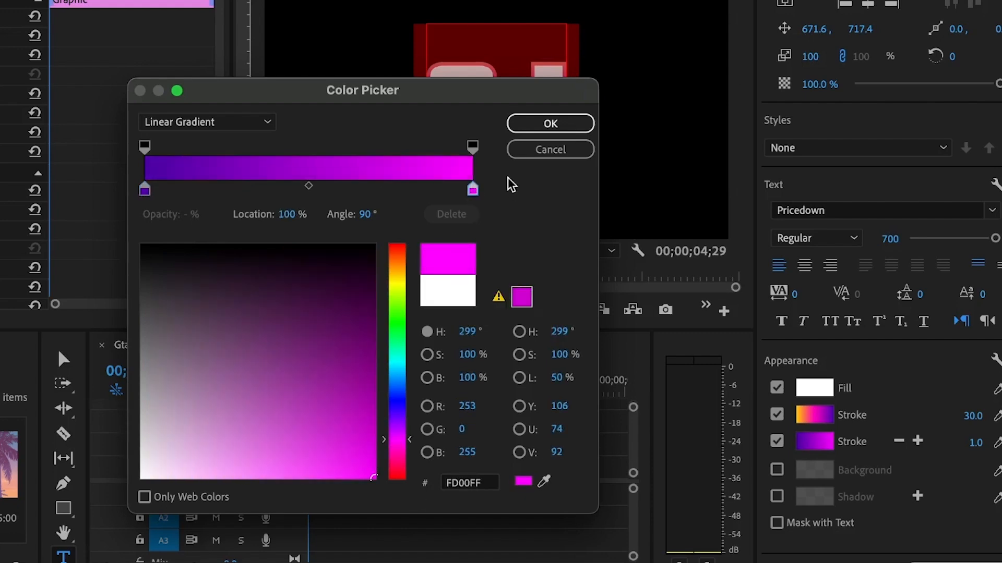
click(527, 124)
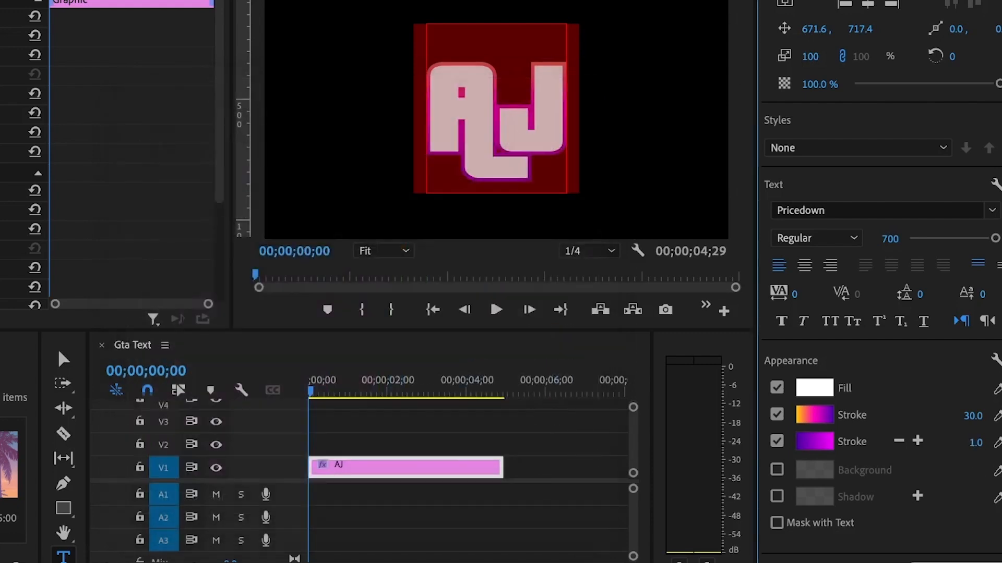
Step: Set the second stroke's width to 30
click(958, 438)
text(30)
key(Return)
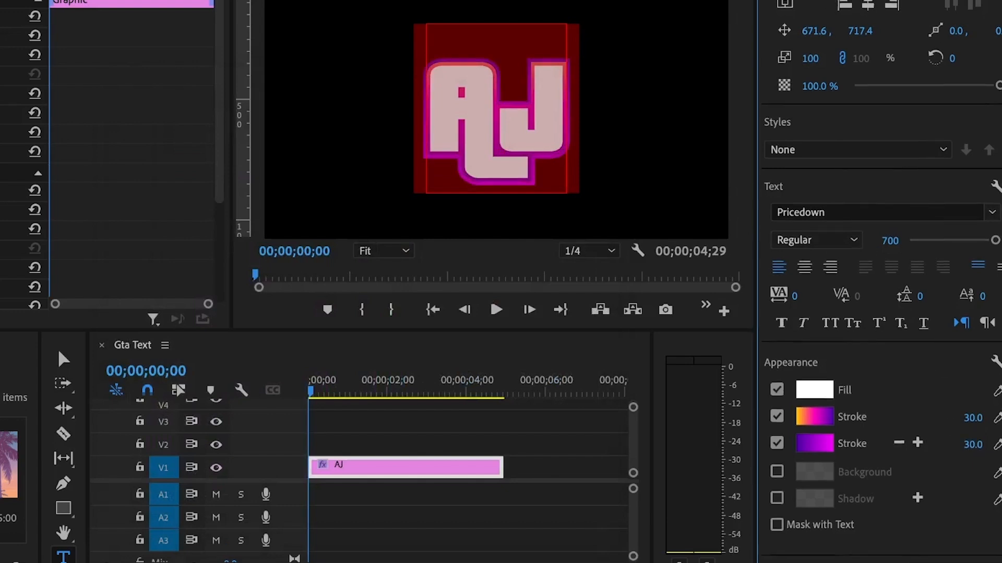
Step: Deselect the text layer and add the gta palm trees image to the graphic as a layer below AJ
scroll(882, 282, up, 5)
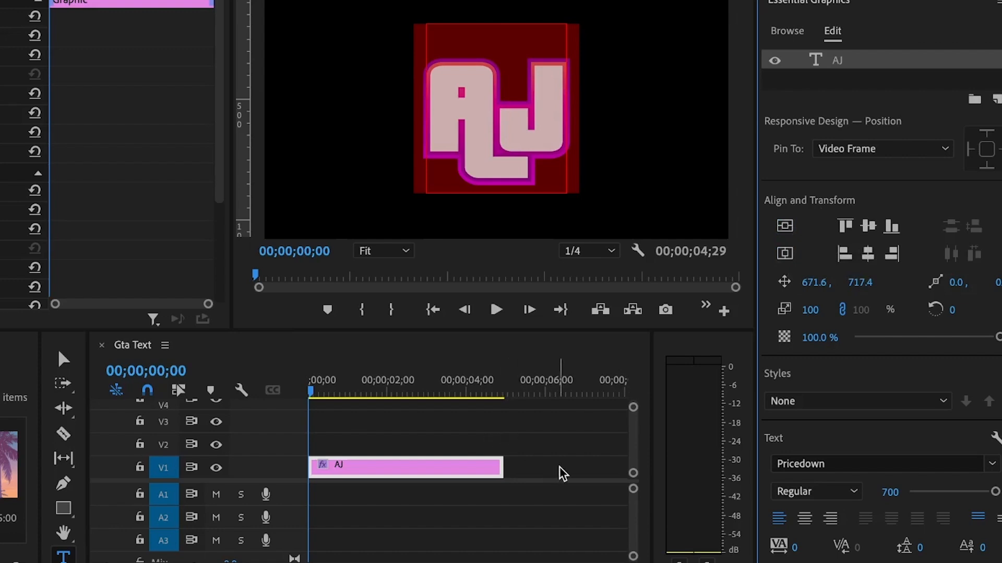
click(852, 85)
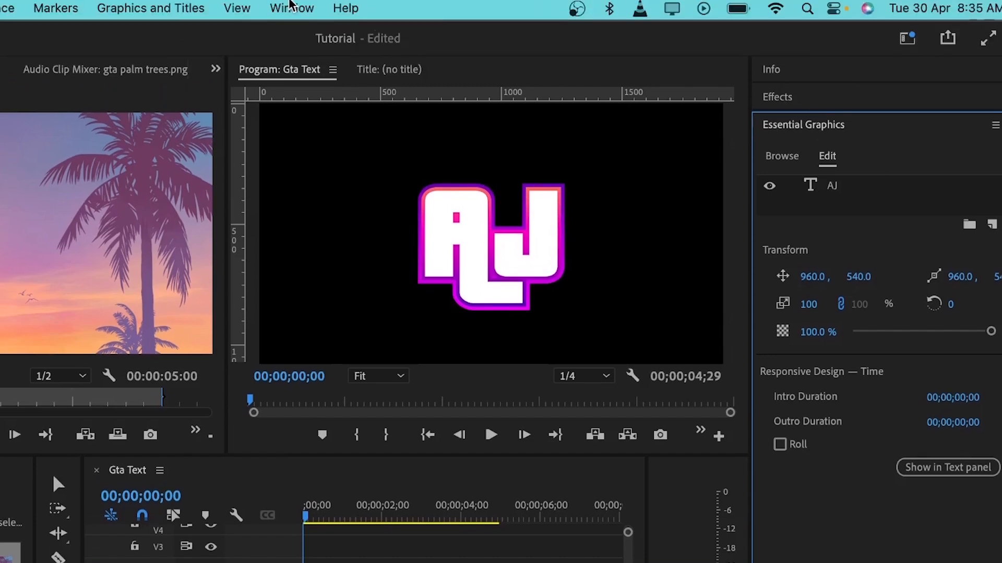
click(291, 8)
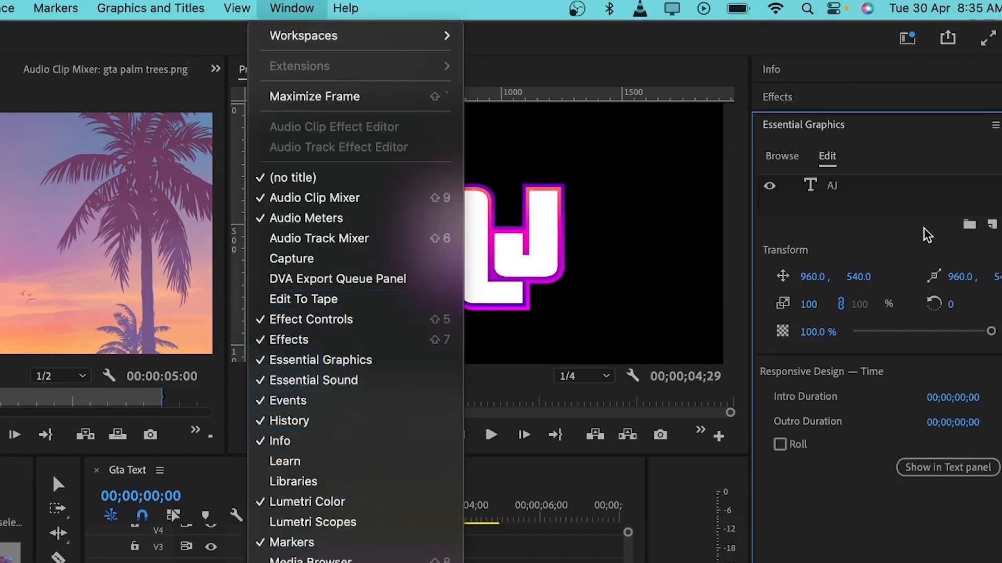
click(856, 212)
drag(185, 500, 1001, 98)
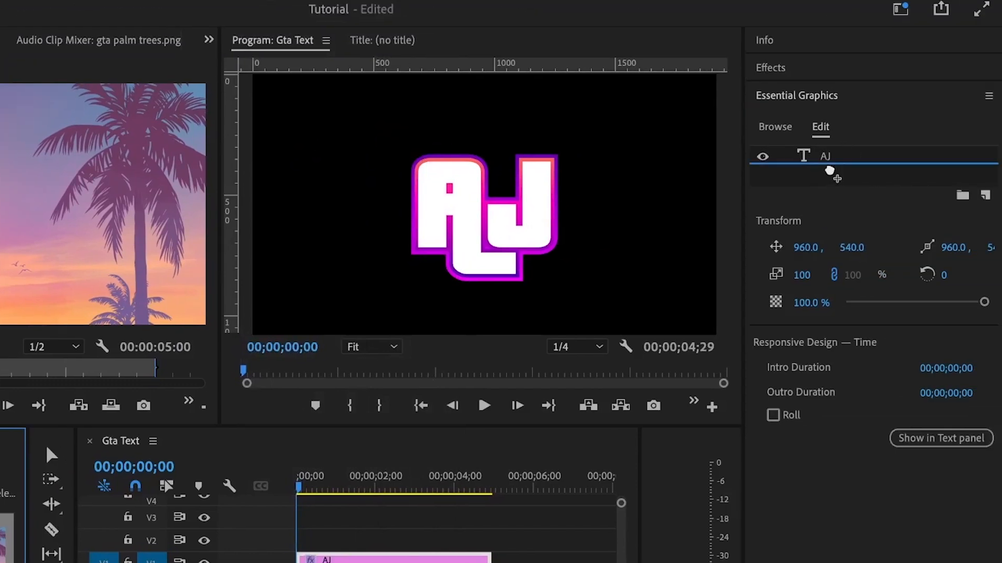
drag(829, 172, 832, 175)
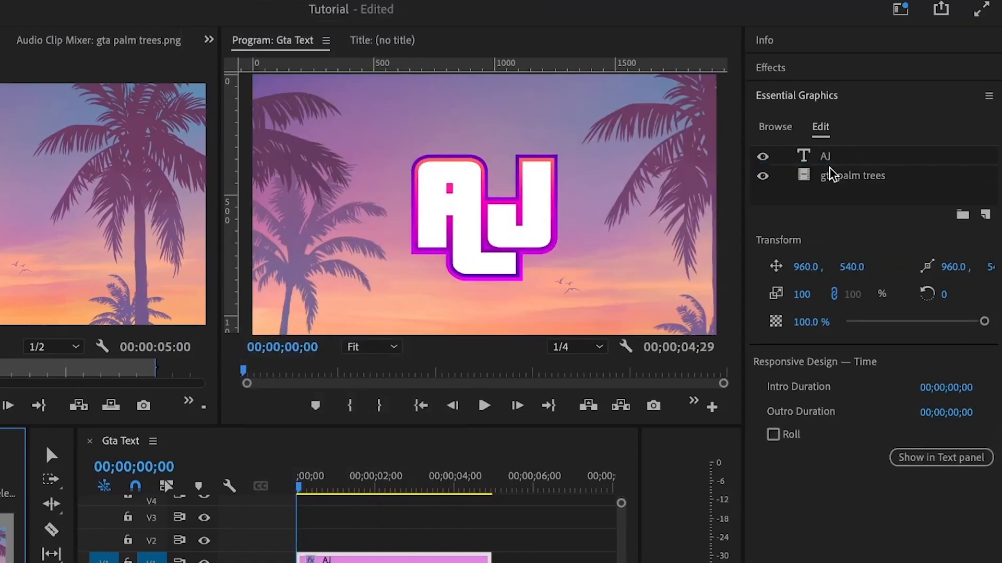
Step: Enable Mask with Text on the AJ layer and restrict the mask with Mask Only Fill
click(828, 159)
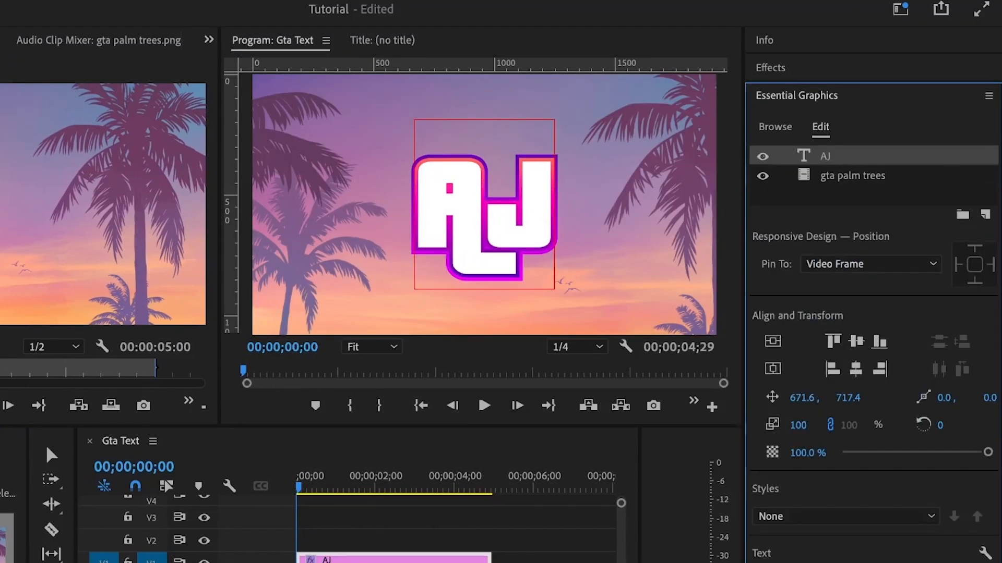
scroll(873, 308, down, 10)
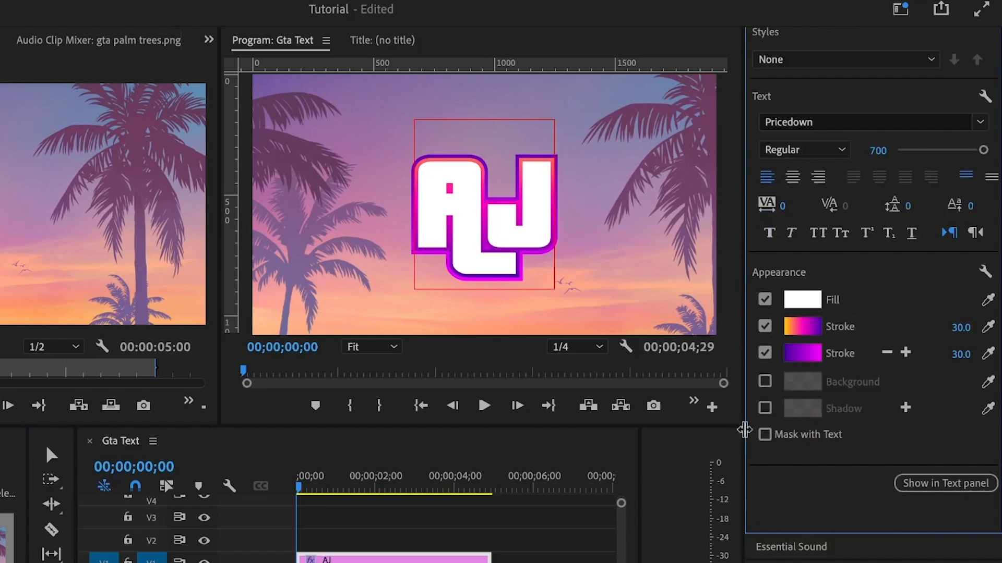
click(777, 438)
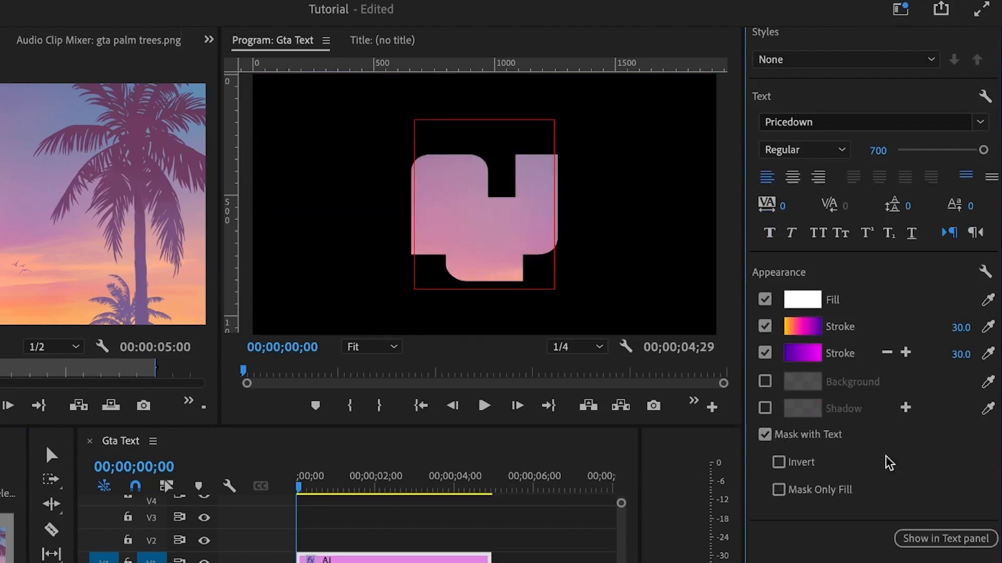
click(778, 490)
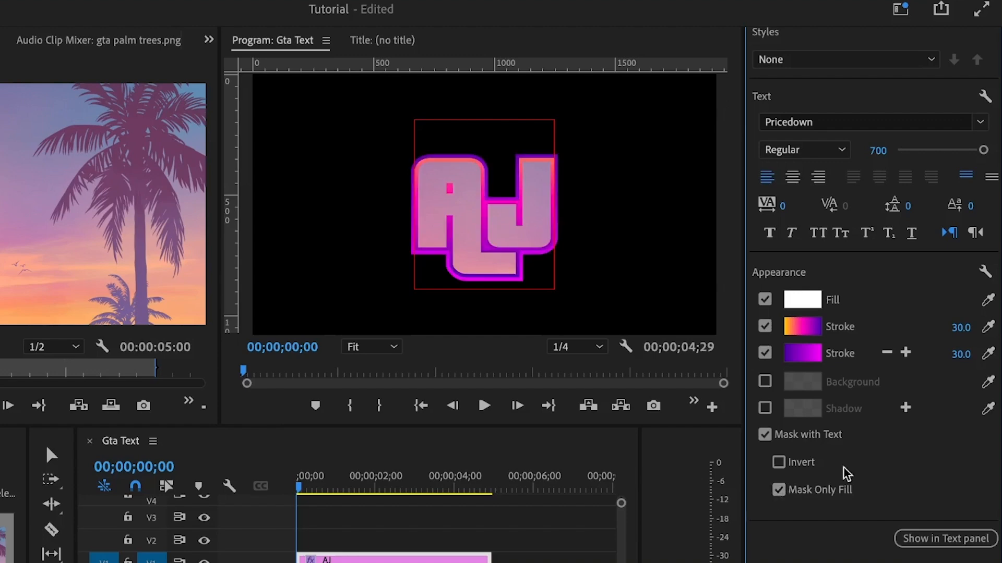
Step: Shift the gta palm trees layer horizontally to position 1443 so the palms sit inside the letters
scroll(997, 234, up, 10)
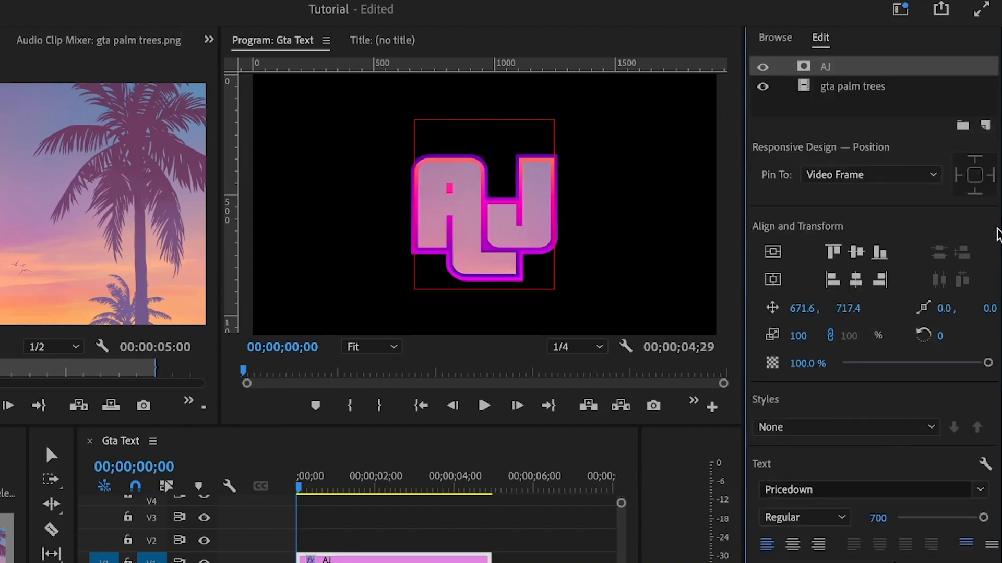
click(829, 87)
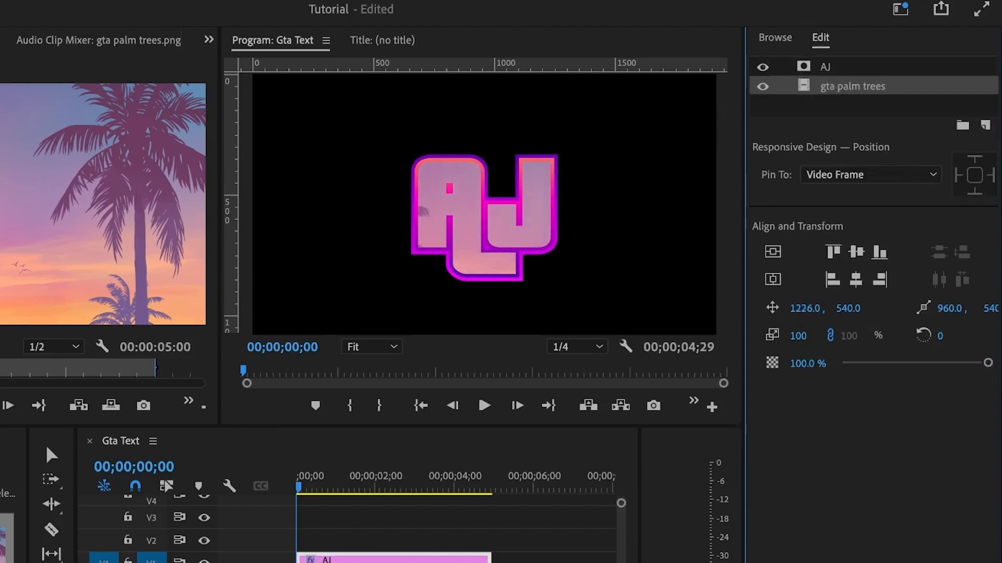
drag(805, 308, 918, 308)
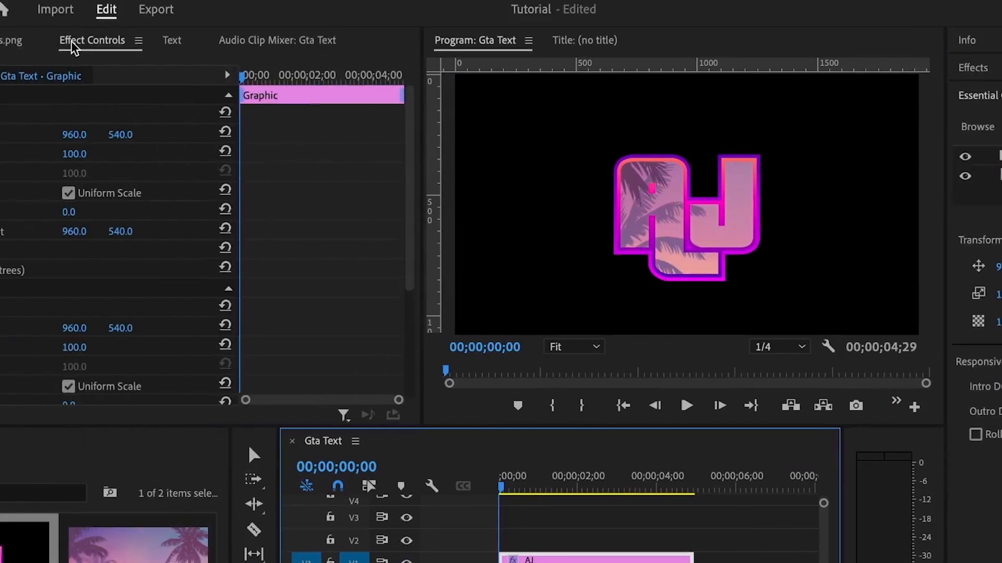
Step: Rotate the gta palm trees layer to -19° and move it to position 1557, 444
click(71, 41)
click(64, 271)
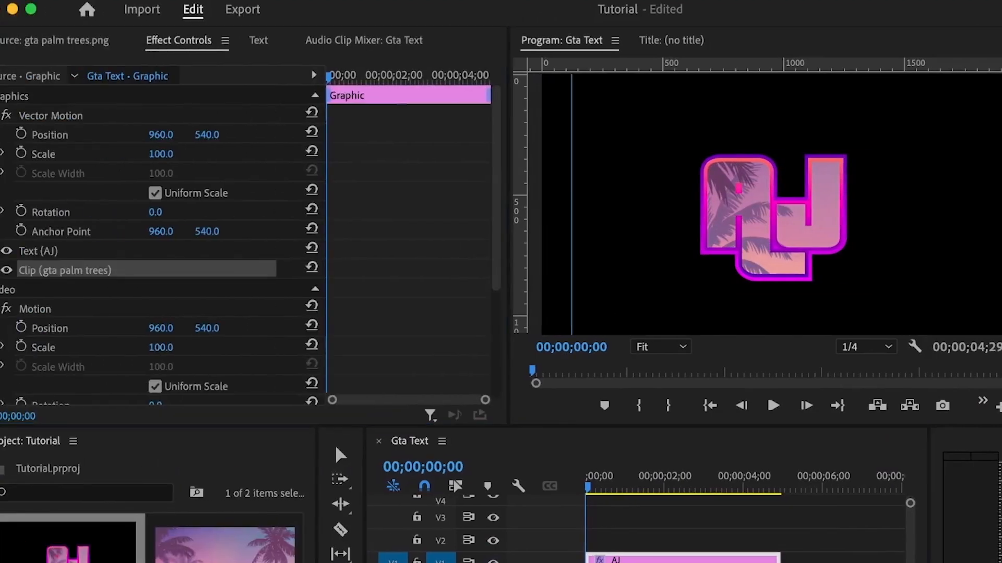
scroll(399, 246, down, 3)
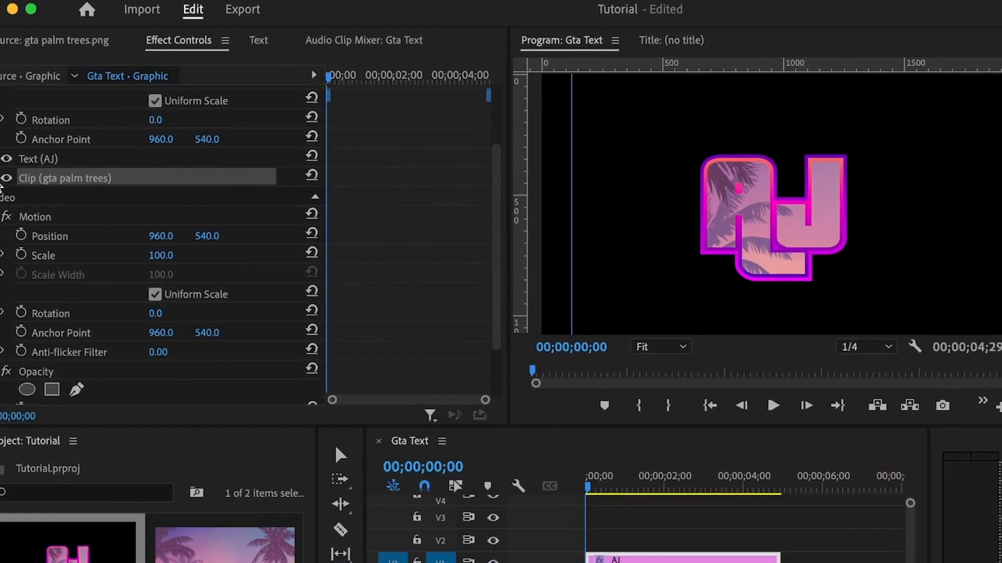
click(2, 183)
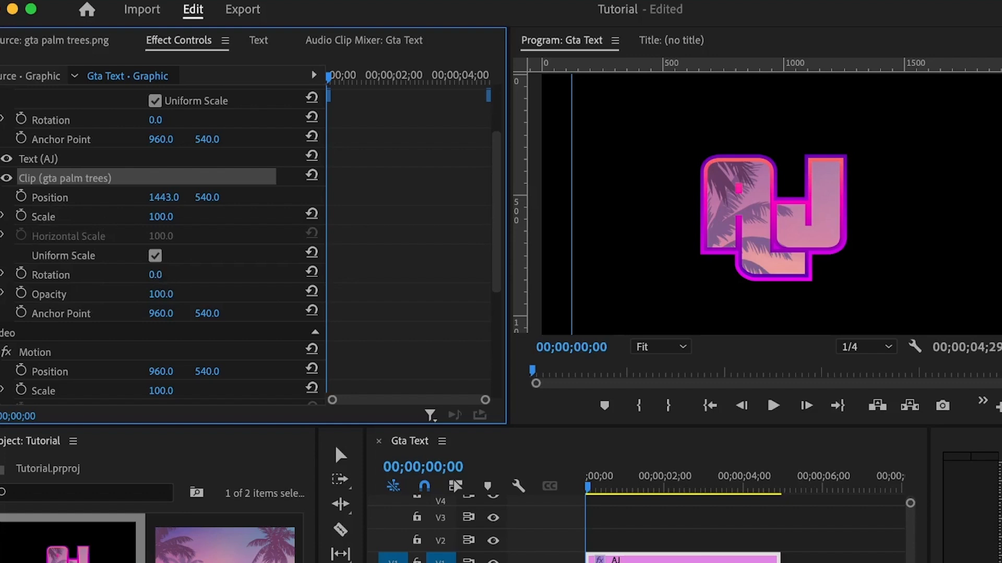
mouse_move(155, 275)
mouse_down()
mouse_move(168, 275)
mouse_move(145, 275)
mouse_up()
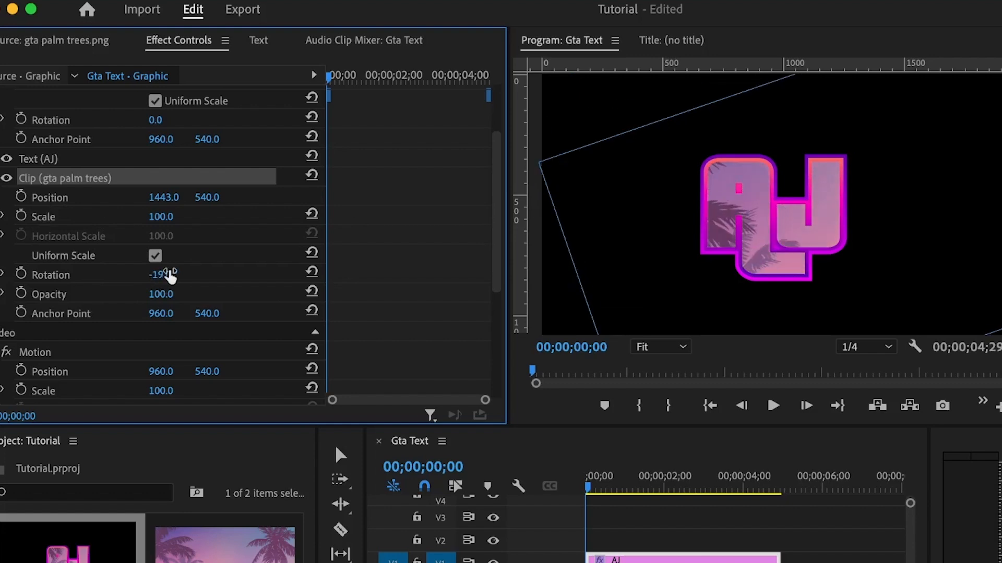
drag(164, 197, 193, 198)
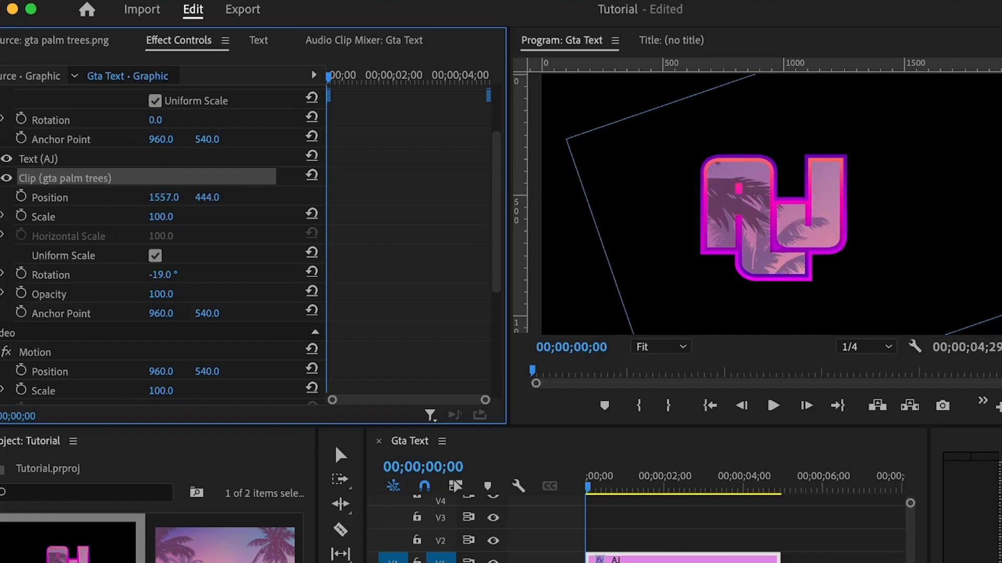
Step: Draw a rectangle about 1003 by 886 px covering the letters and place its layer between AJ and gta palm trees
click(856, 503)
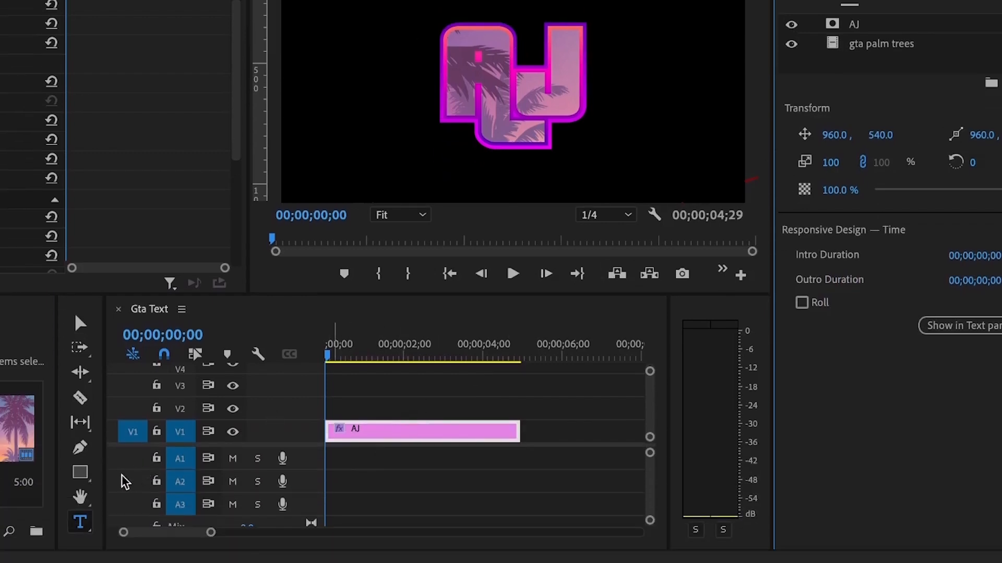
click(81, 474)
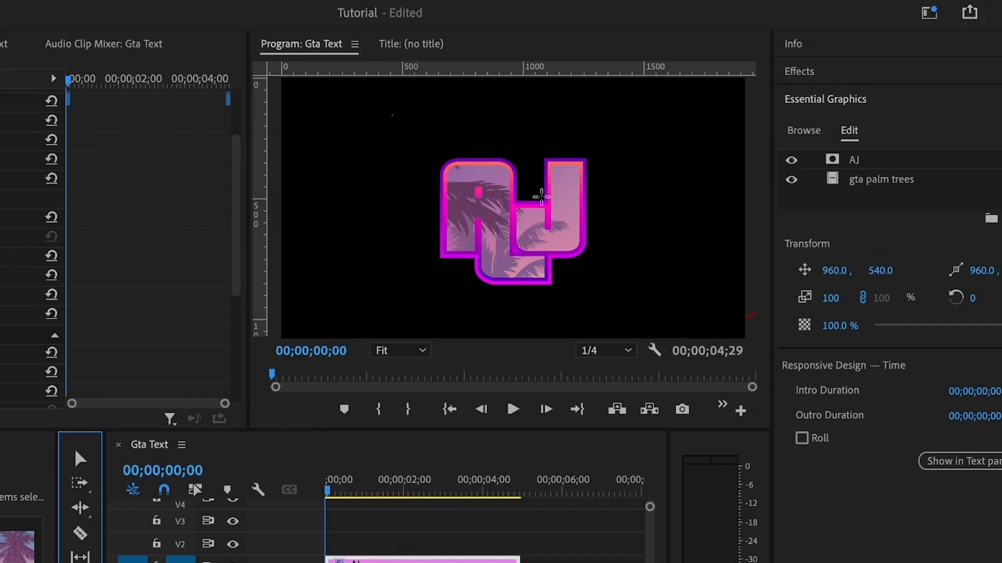
drag(391, 115, 635, 328)
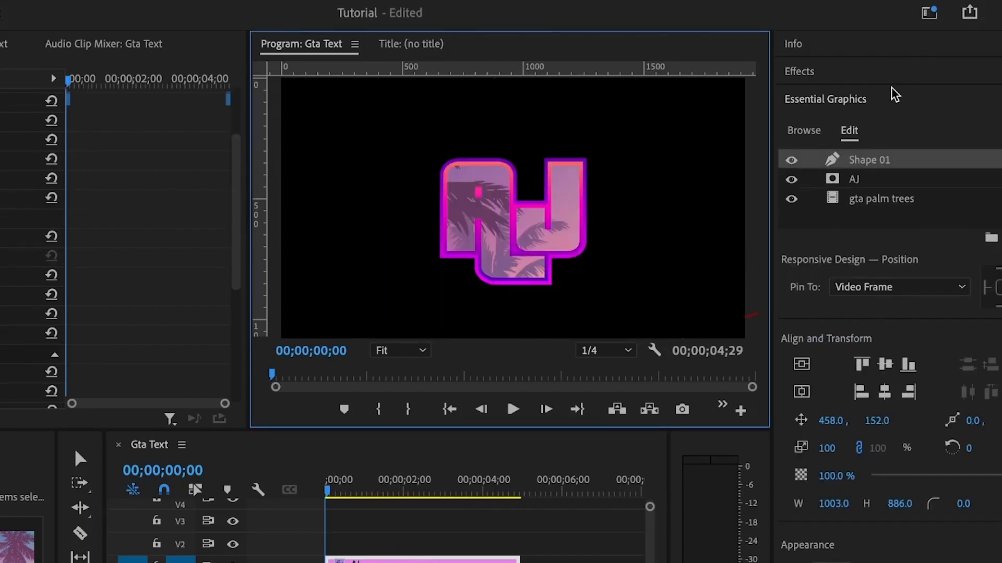
drag(860, 163, 858, 197)
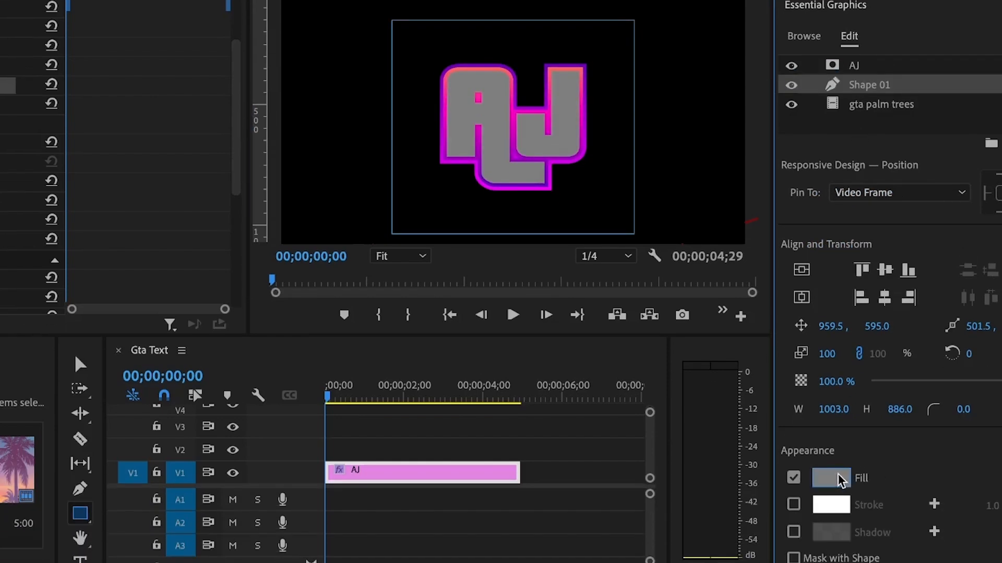
Step: Change the rectangle's fill to a Linear Gradient and set its starting color stop to blue 0027FF
click(834, 478)
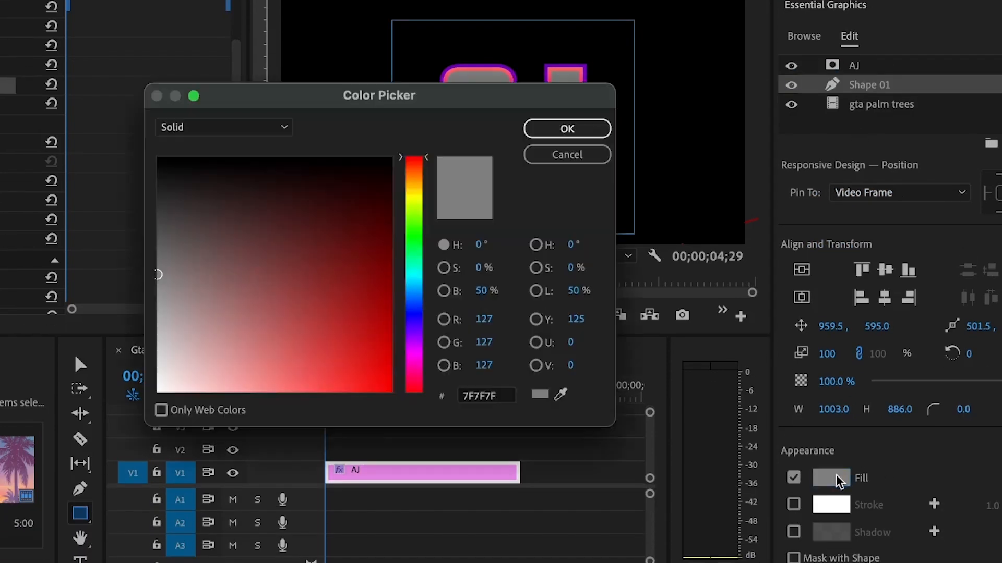
click(217, 131)
click(208, 168)
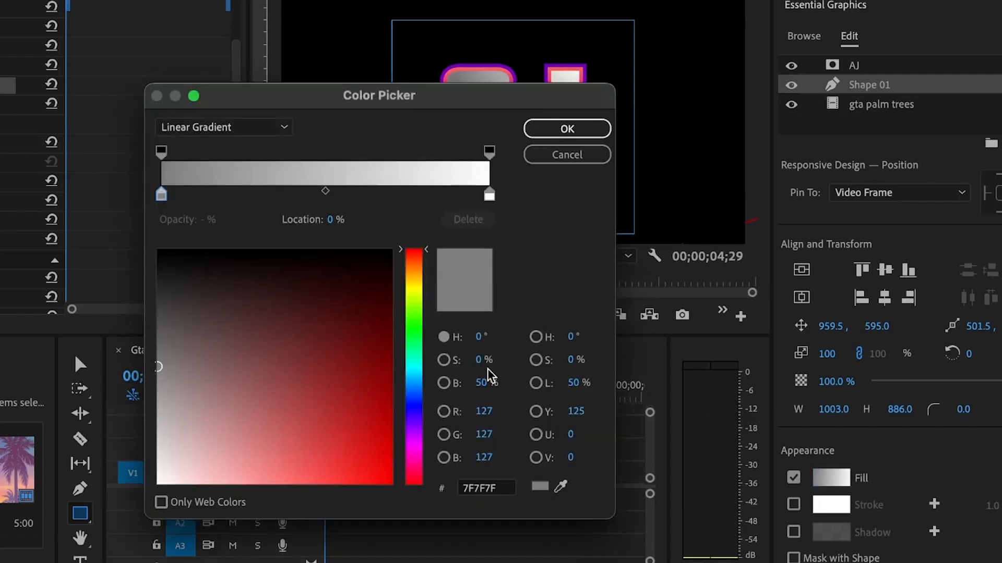
click(417, 401)
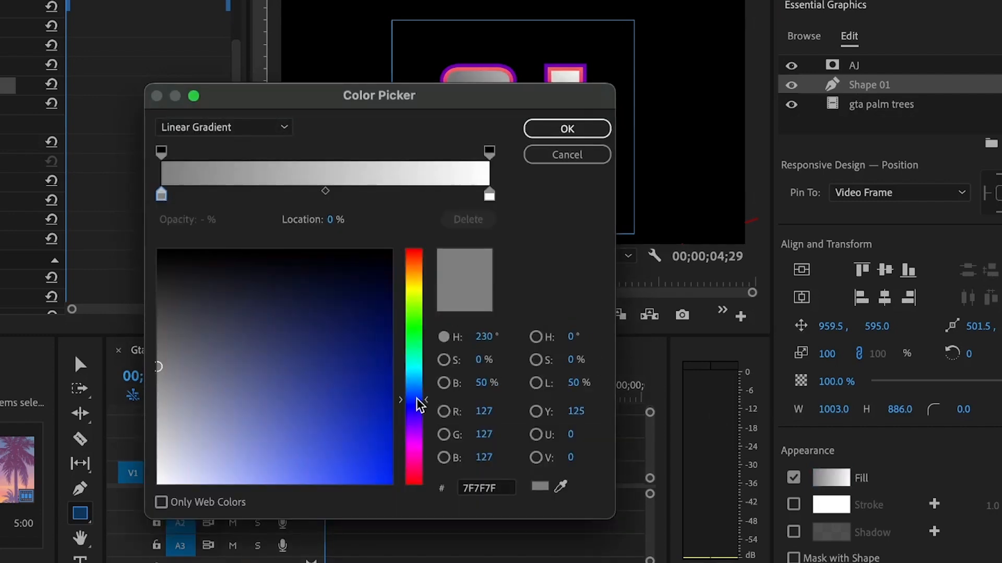
click(391, 483)
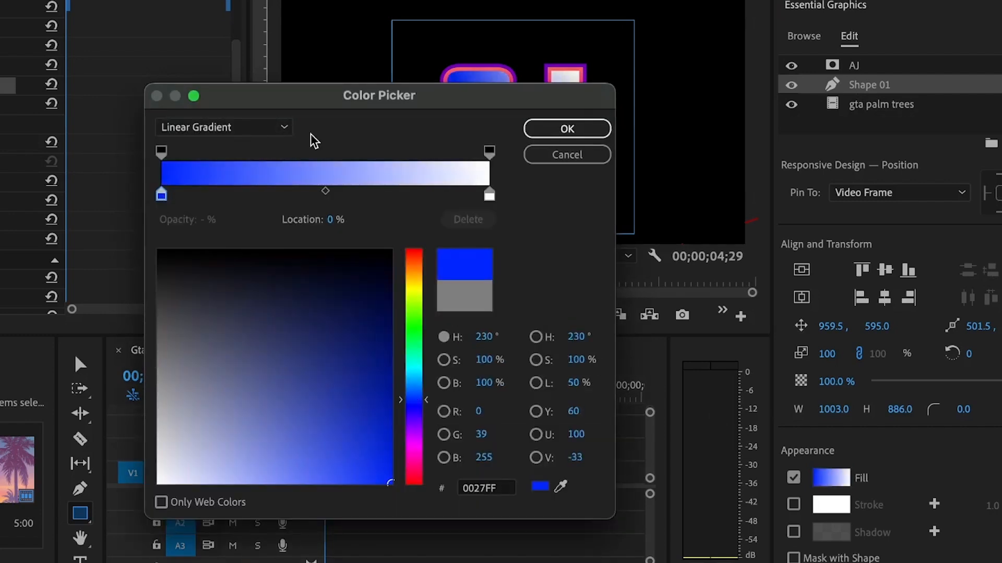
Step: Add a color stop at 47% of the gradient and set it to magenta FF00DF
click(316, 194)
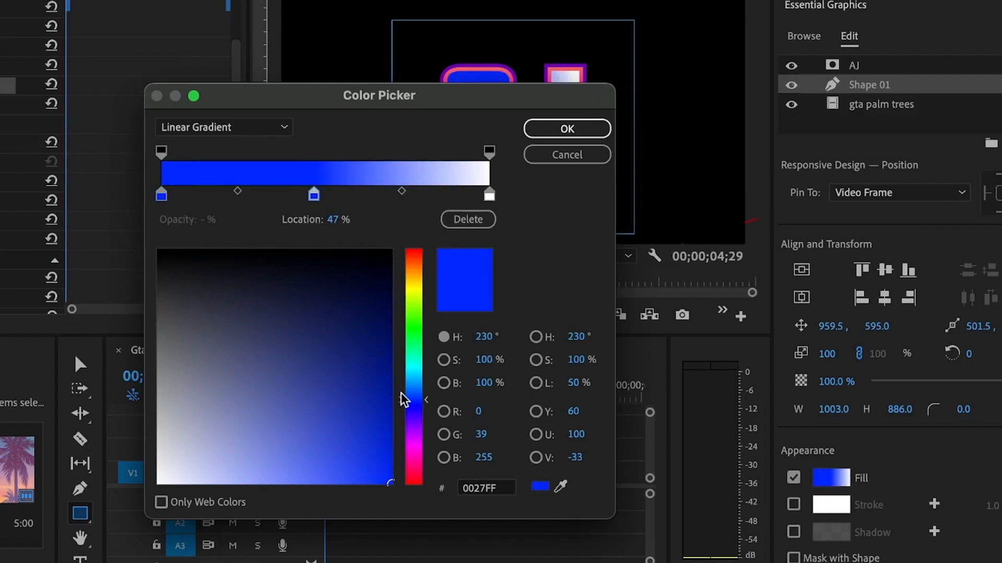
click(412, 449)
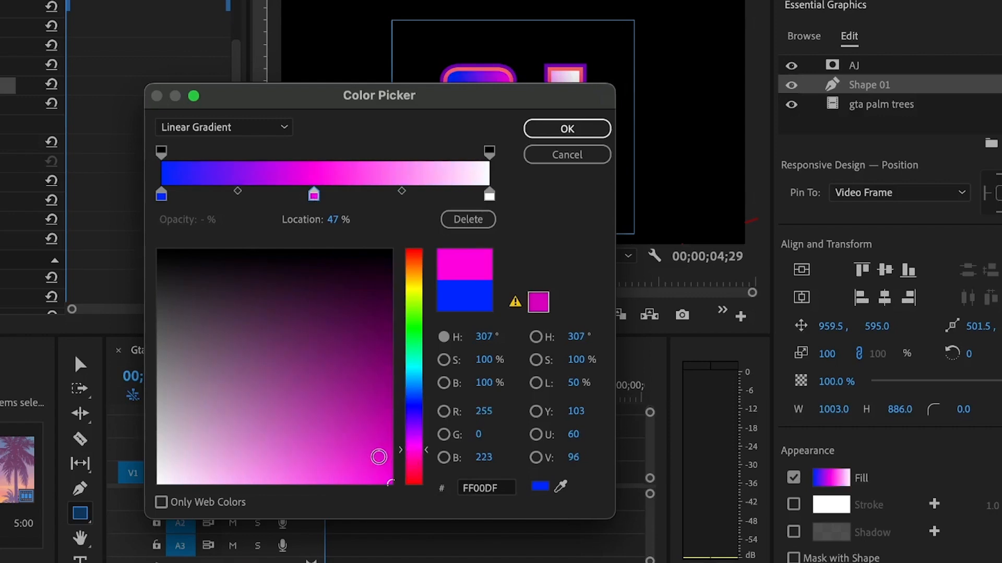
click(514, 299)
drag(513, 315, 469, 147)
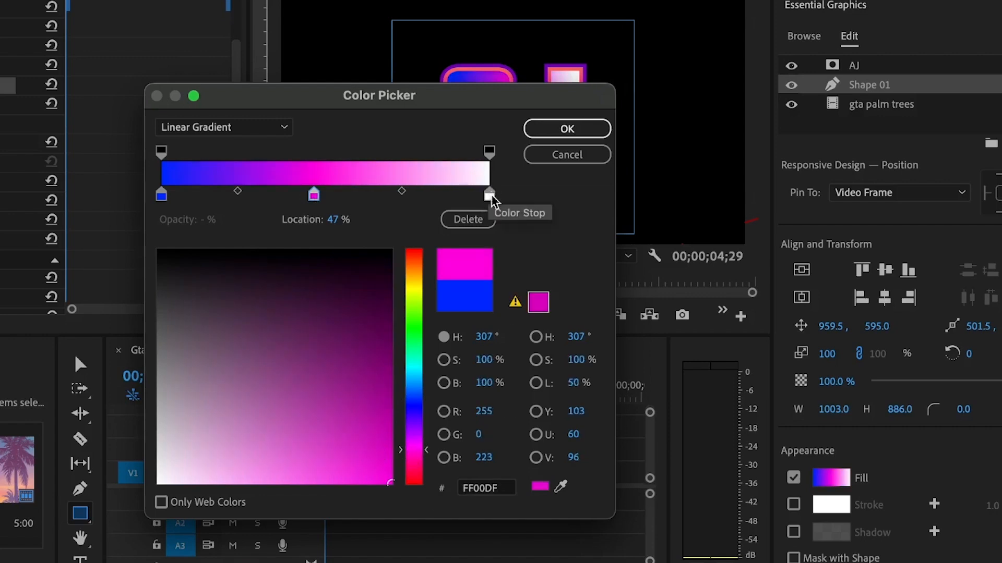
Step: Set the gradient's end color stop to yellow and apply the fill
click(490, 196)
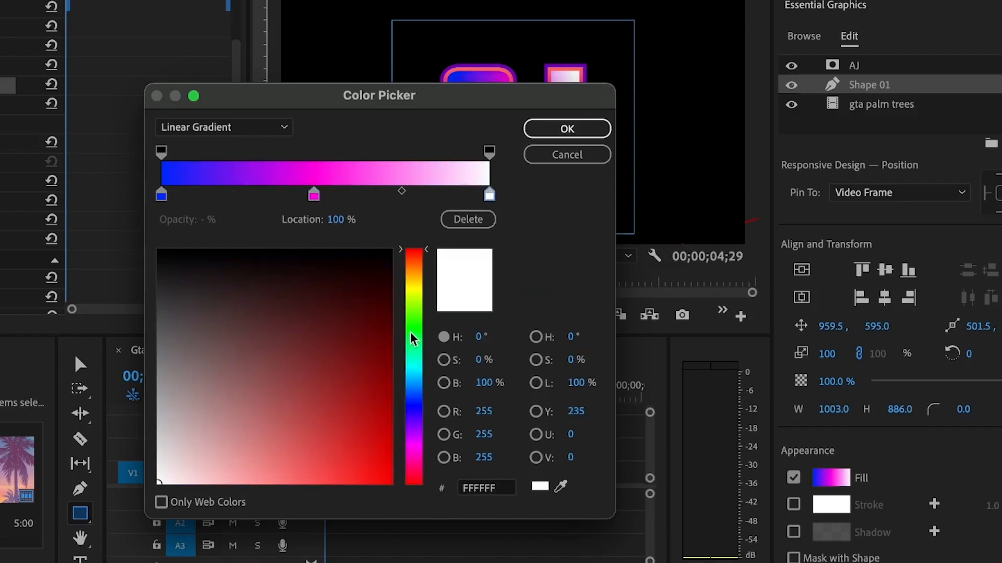
click(418, 290)
drag(374, 420, 423, 527)
click(560, 129)
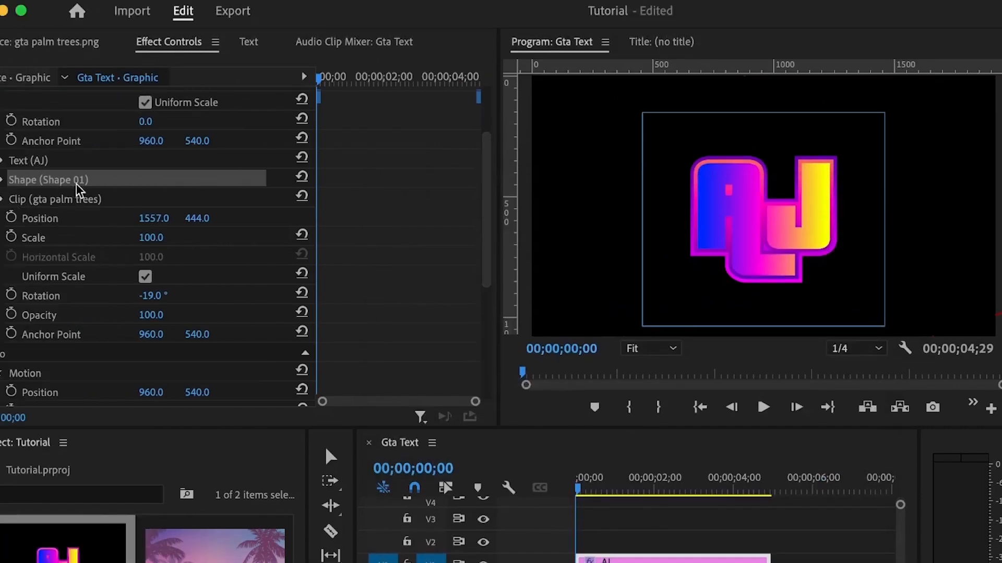
Step: Set the rotation of the Shape 01 layer to 90° so the gradient runs vertically
click(1, 180)
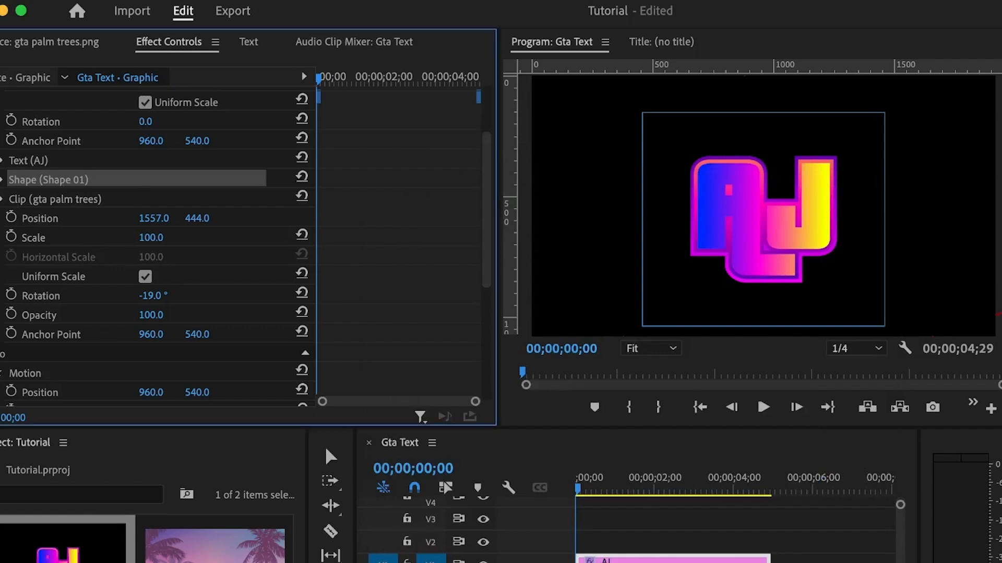
click(2, 180)
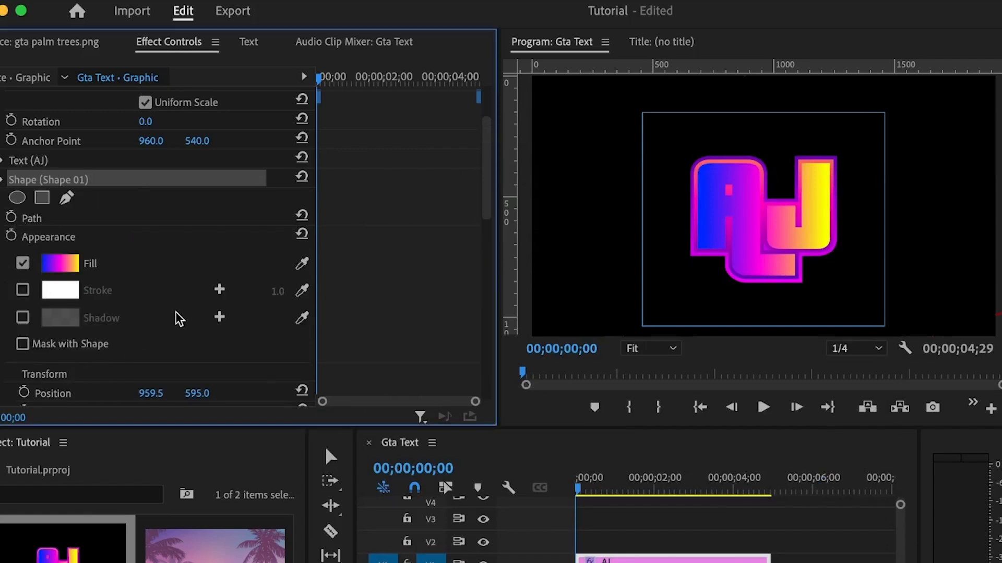
scroll(179, 319, down, 5)
click(159, 303)
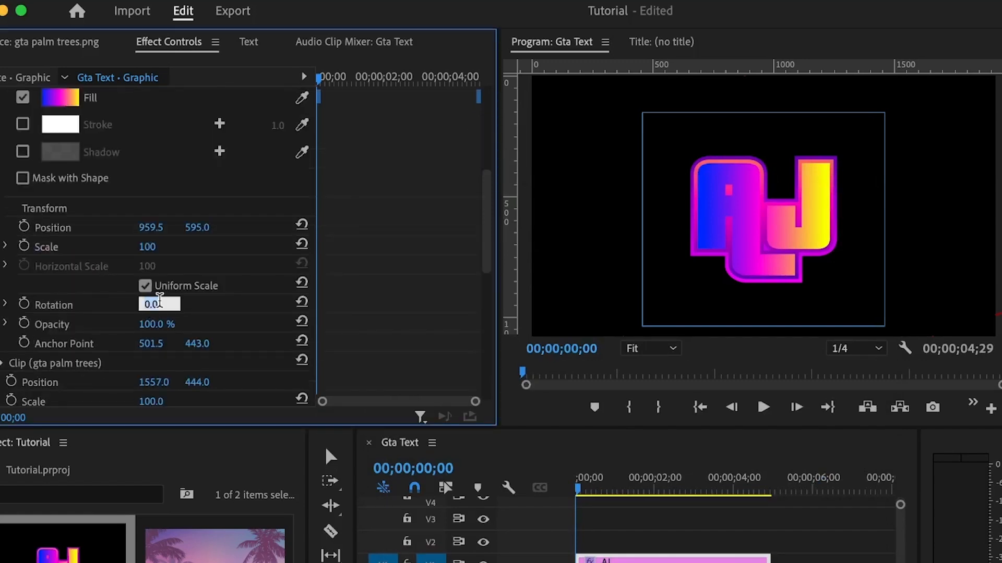
text(90)
key(Return)
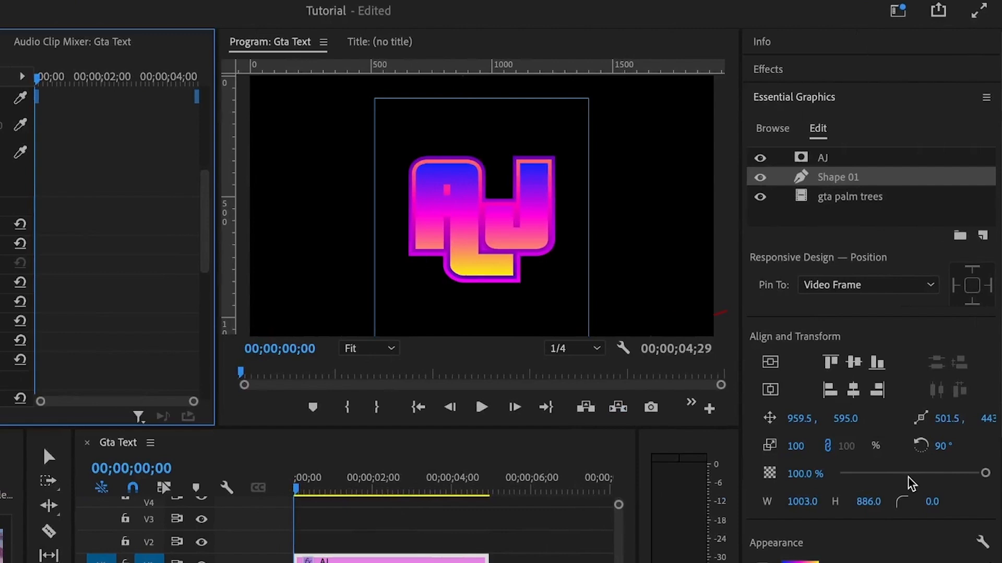
Step: Set the Shape 01 layer's opacity to 45% and compare the graphic with the layer hidden and shown
click(909, 474)
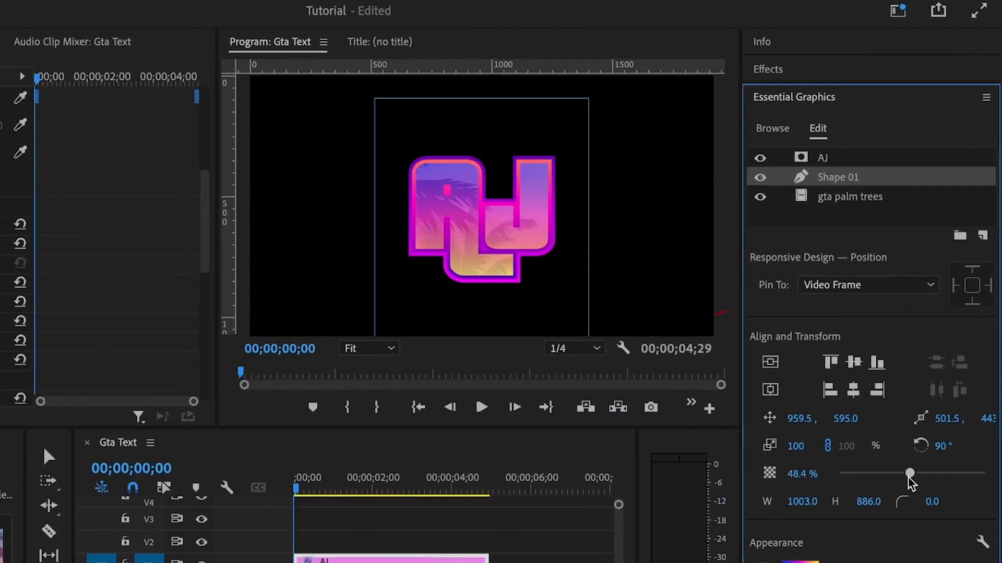
click(807, 471)
text(45)
key(Return)
click(760, 178)
click(760, 178)
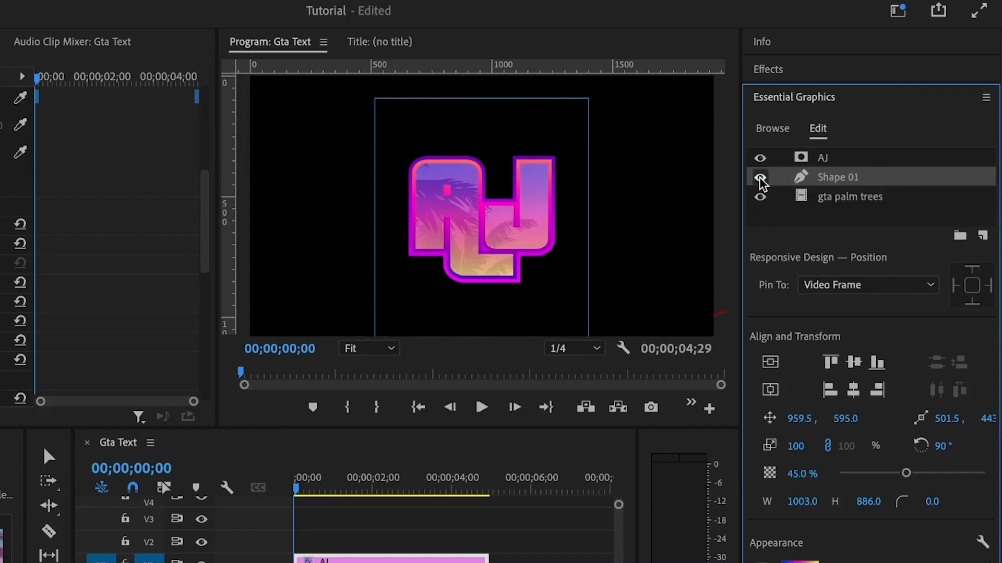
Step: Search the effects for "turbul" and add Turbulent Displace between the Shape 01 and gta palm trees layers
click(818, 223)
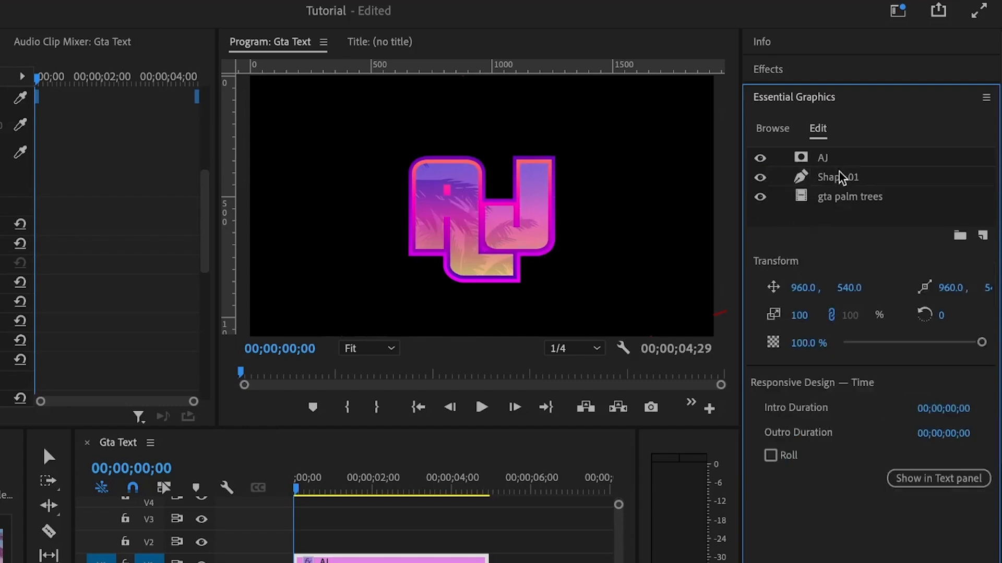
click(767, 70)
click(807, 95)
text(turbul)
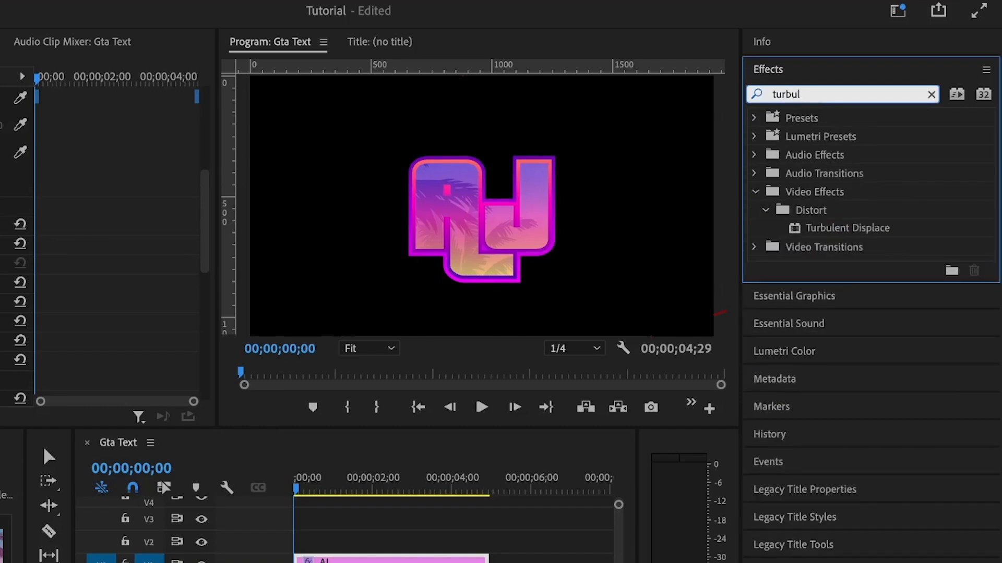
drag(846, 231, 813, 205)
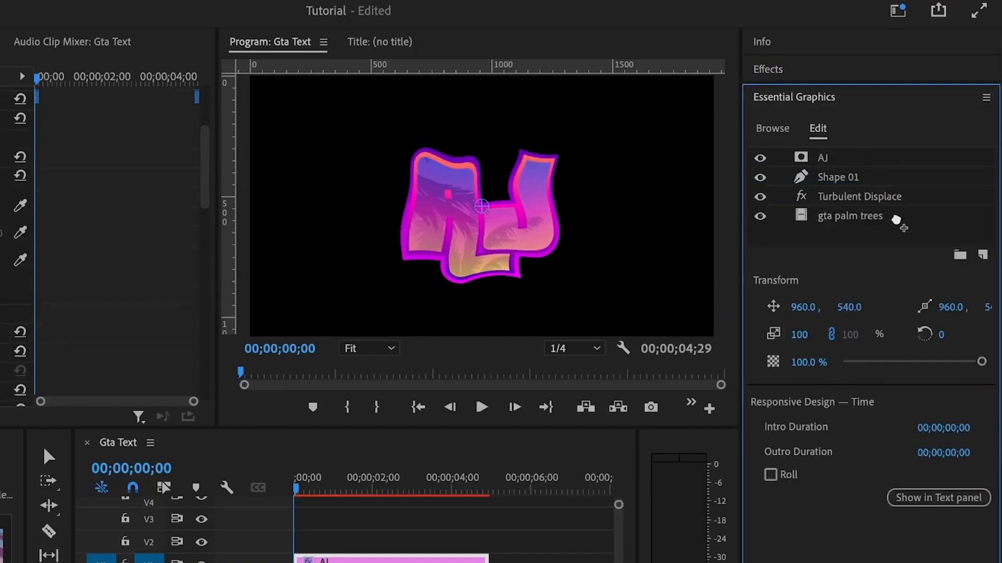
Step: Keyframe Turbulent Displace's Evolution from 0 at the clip's start to 50° at 00;00;04;24, and play the animation from the beginning
click(833, 200)
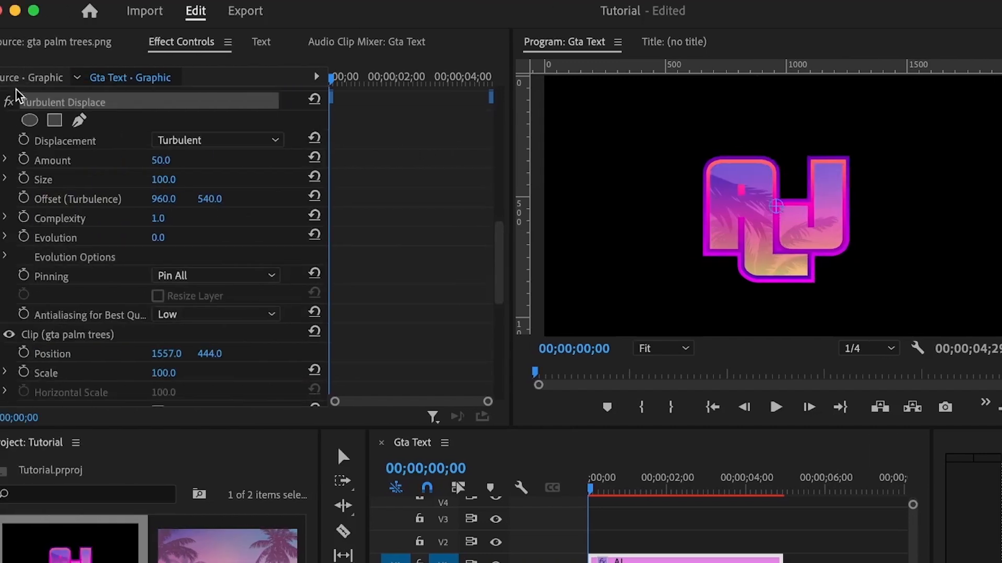
click(23, 238)
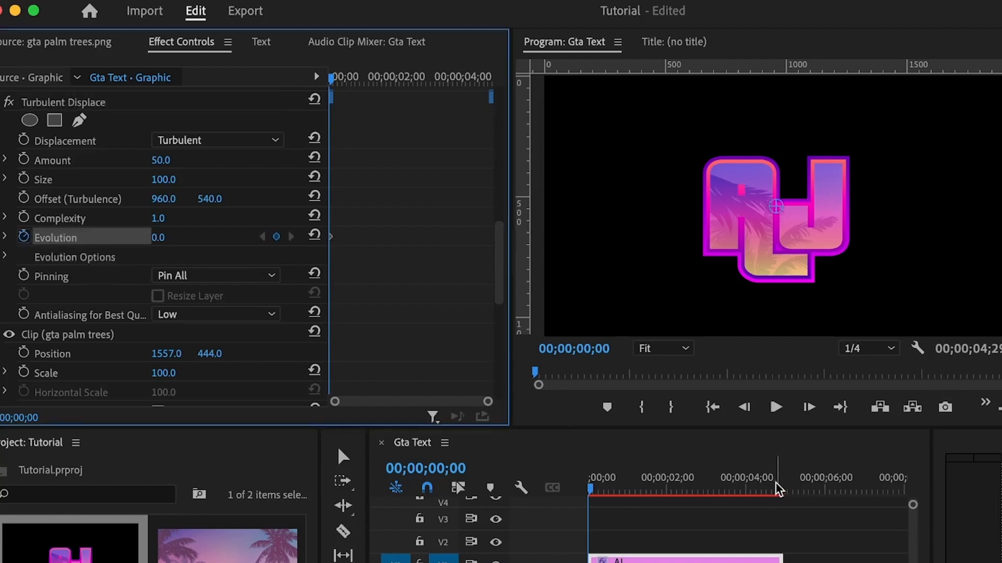
drag(776, 489, 778, 489)
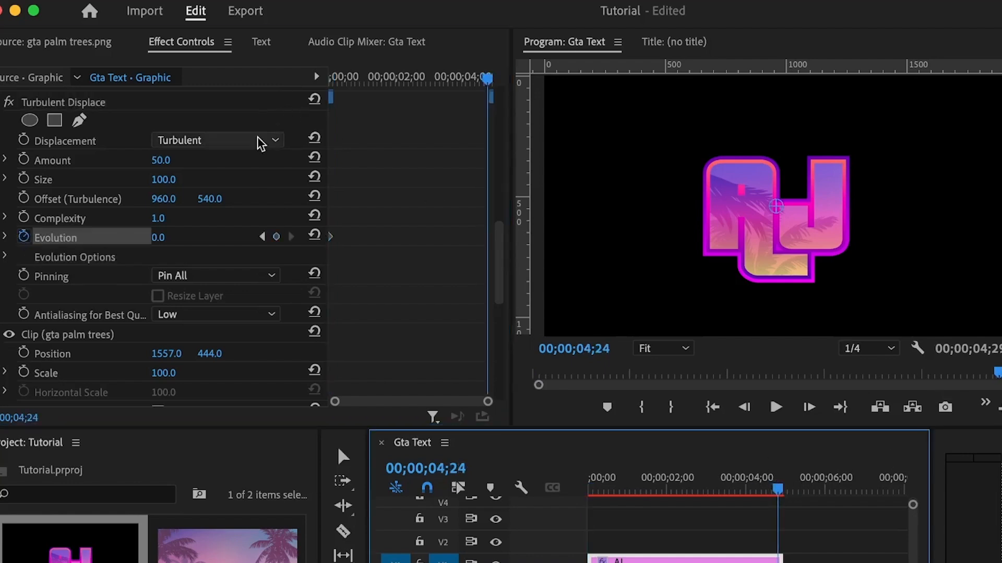
click(159, 238)
text(50)
key(Return)
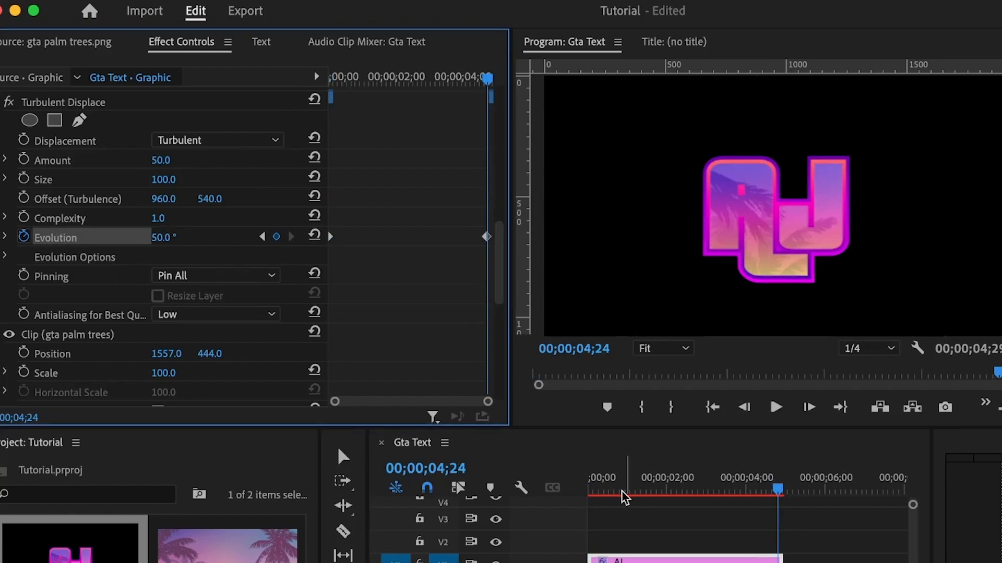
drag(621, 492, 401, 495)
key(space)
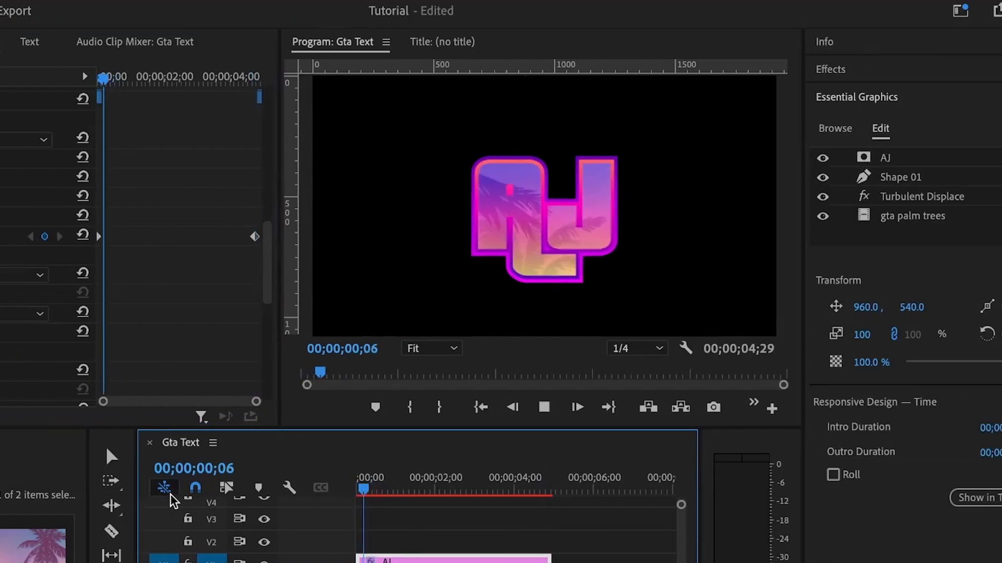
Step: Group the AJ, Shape 01, Turbulent Displace and gta palm trees layers, name the group "bg text" and collapse it
click(883, 159)
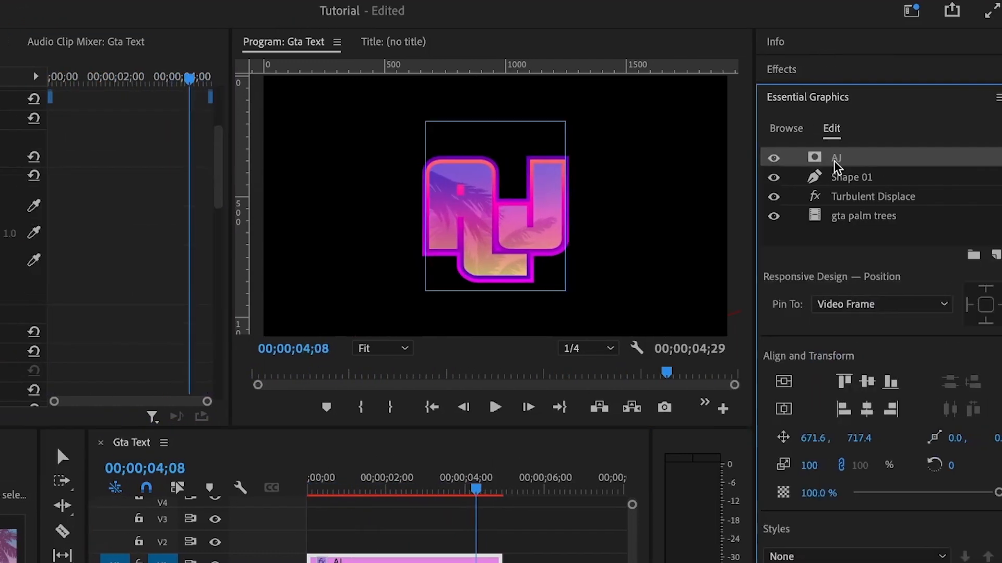
shift+click(845, 216)
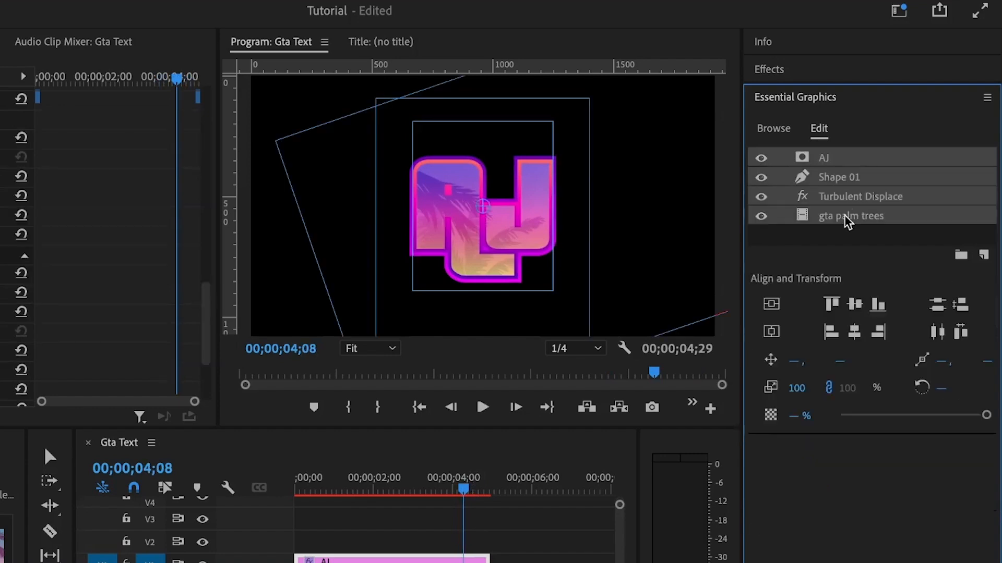
click(962, 258)
double_click(834, 159)
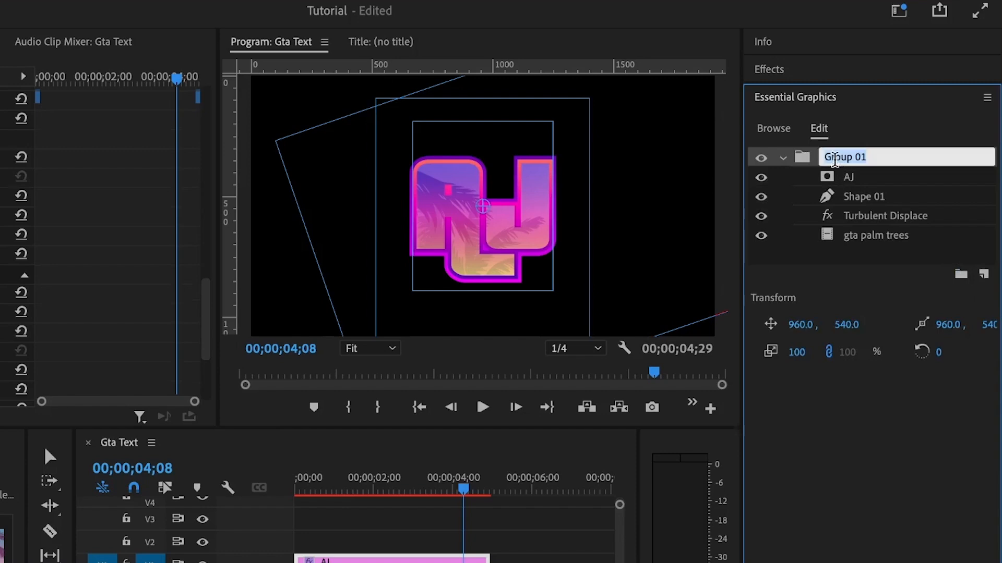
text(bg text)
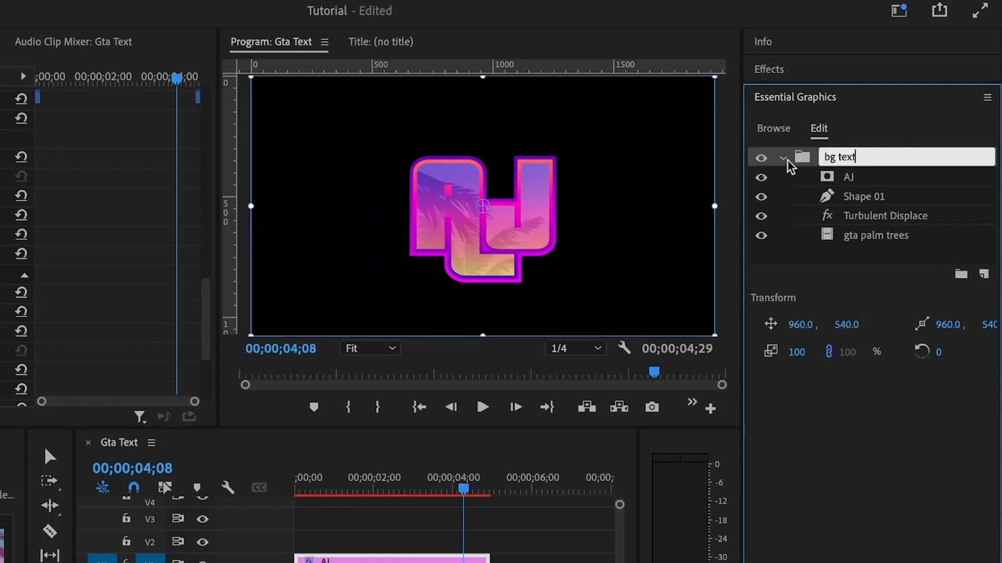
key(Return)
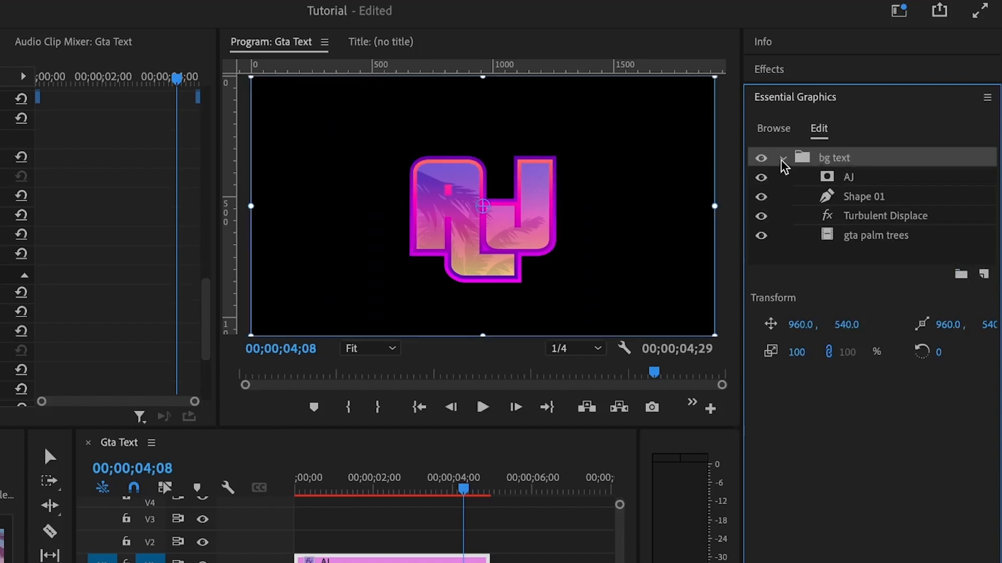
click(781, 158)
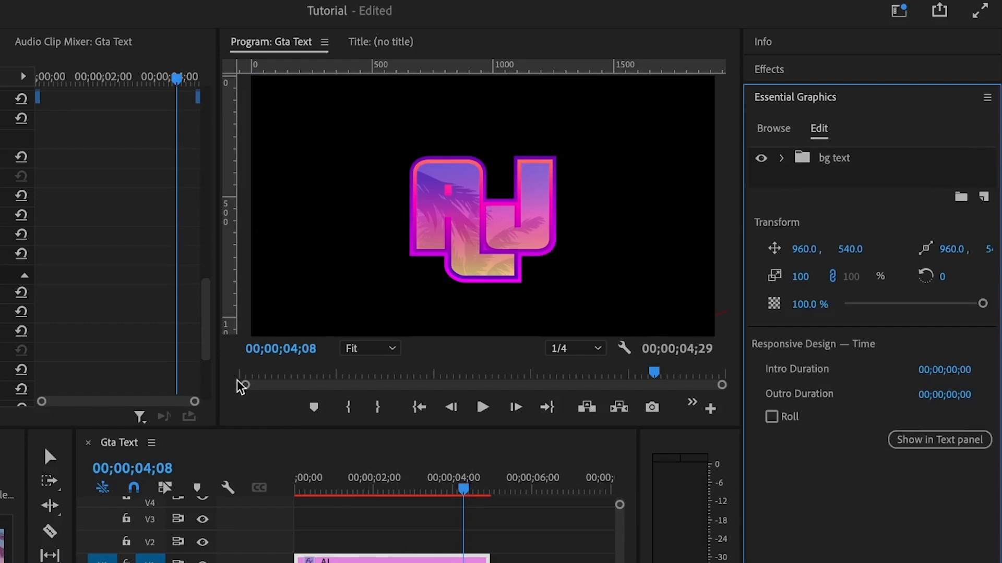
Step: Start a new text layer beside the AJ letters with font size 200, the second stroke removed and the remaining stroke disabled
click(373, 195)
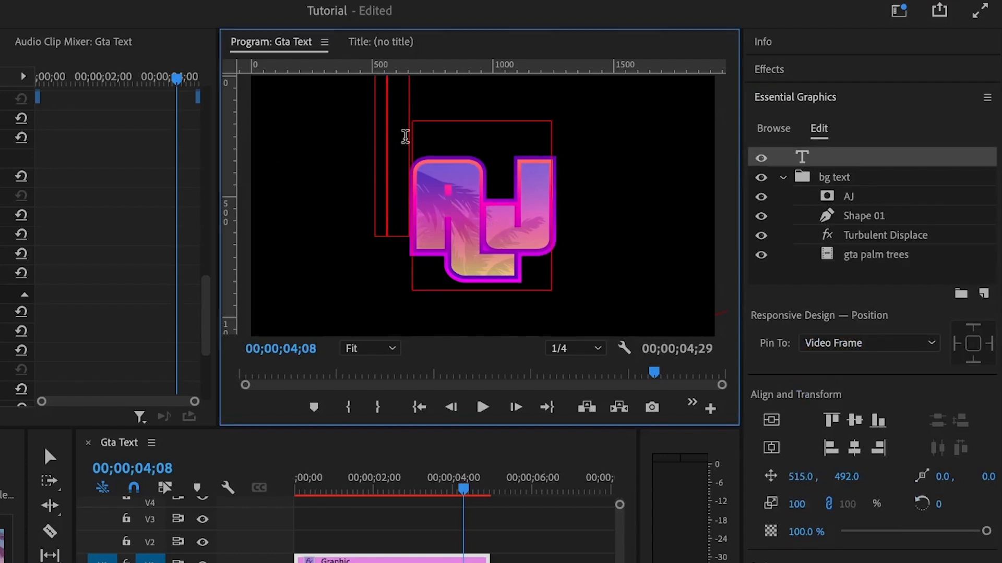
scroll(938, 323, down, 5)
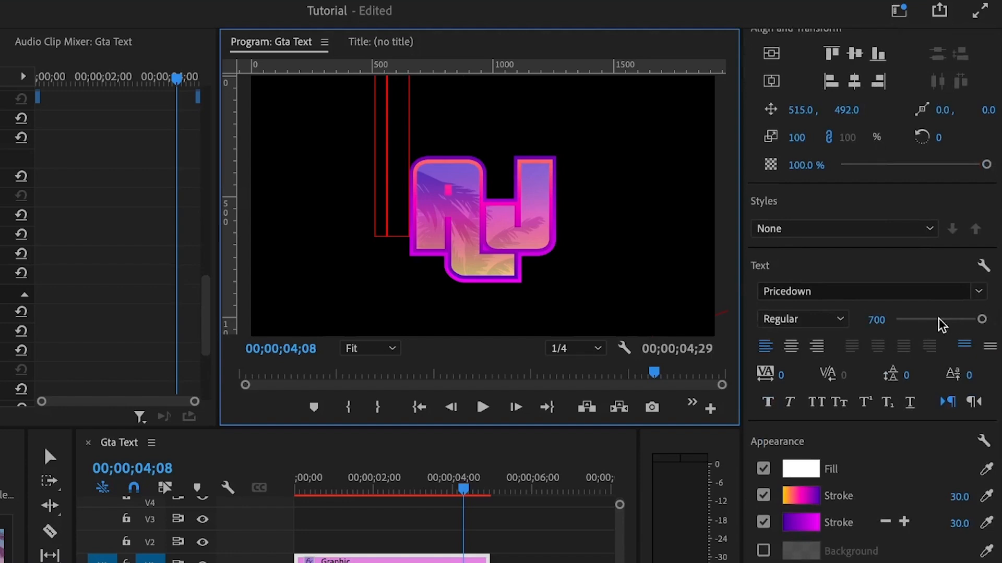
click(878, 319)
text(2)
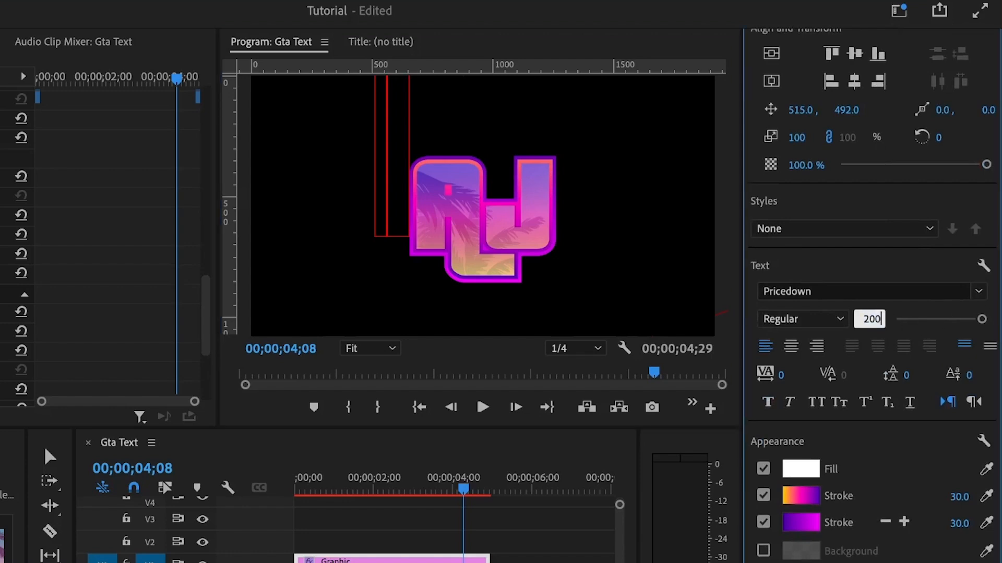
click(885, 522)
click(885, 521)
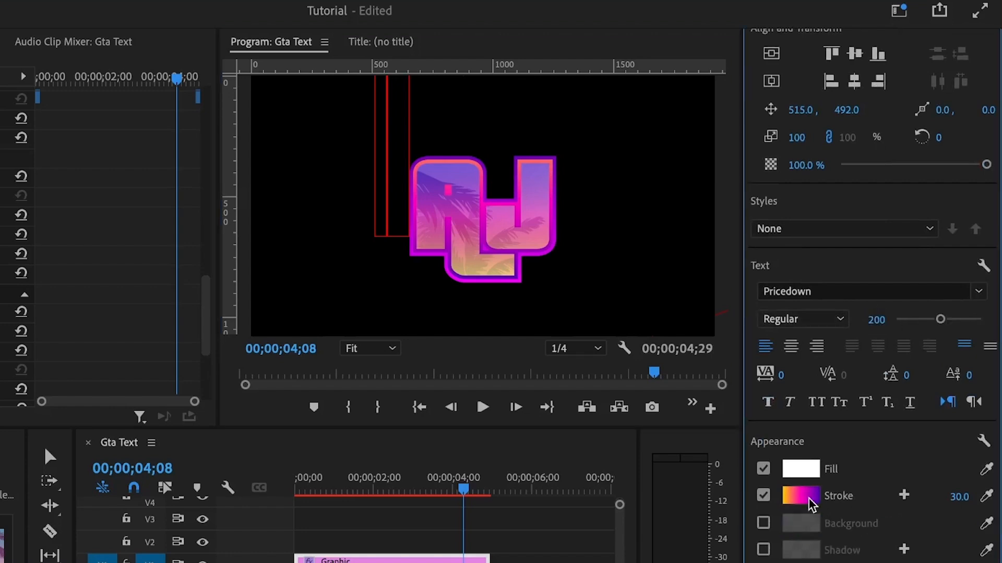
click(763, 496)
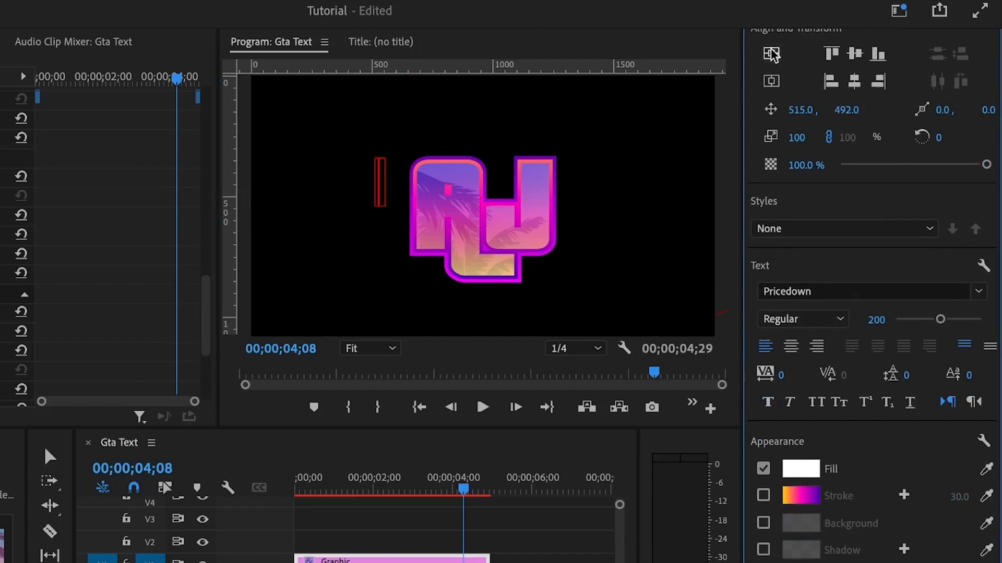
Step: Center the new text layer vertically and horizontally in the frame
scroll(793, 208, up, 5)
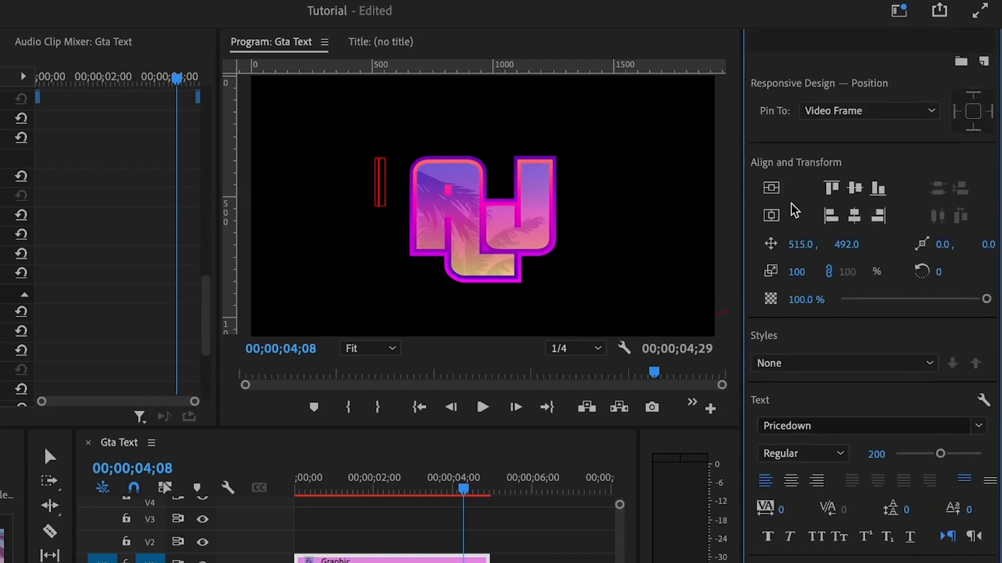
click(771, 189)
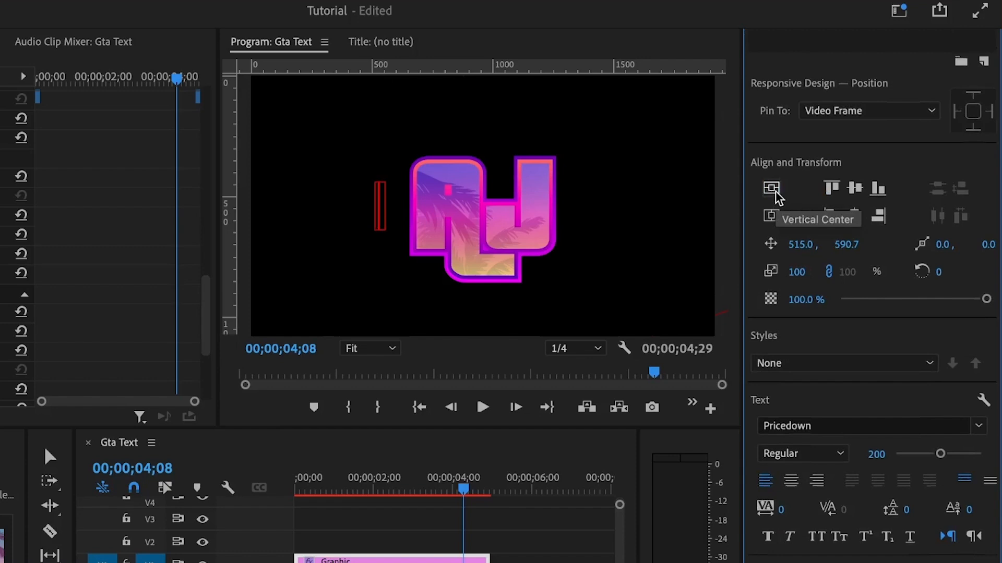
click(770, 216)
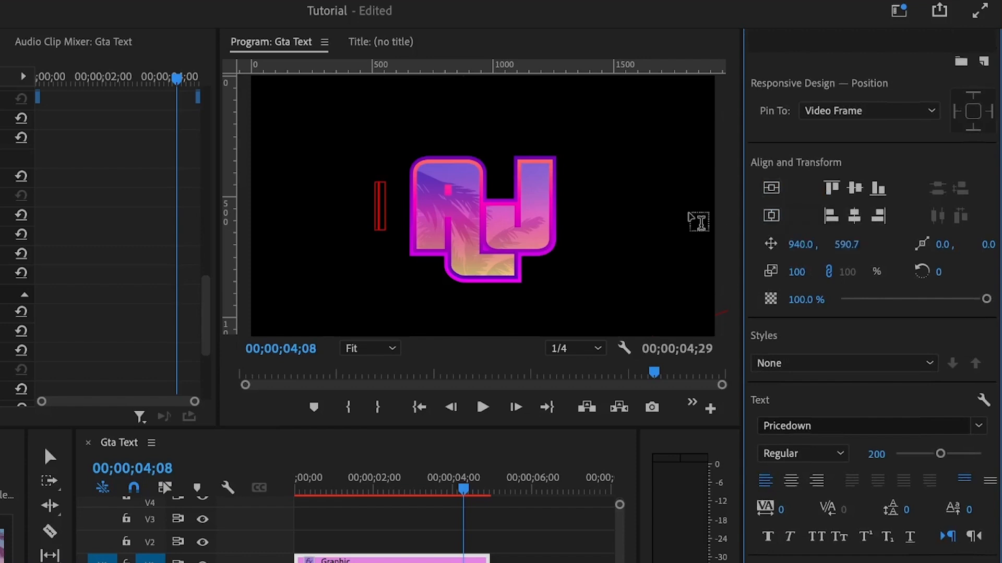
Step: Enter the creator's first and last name on two lines and set the second line's baseline shift to 130
text(JOEL)
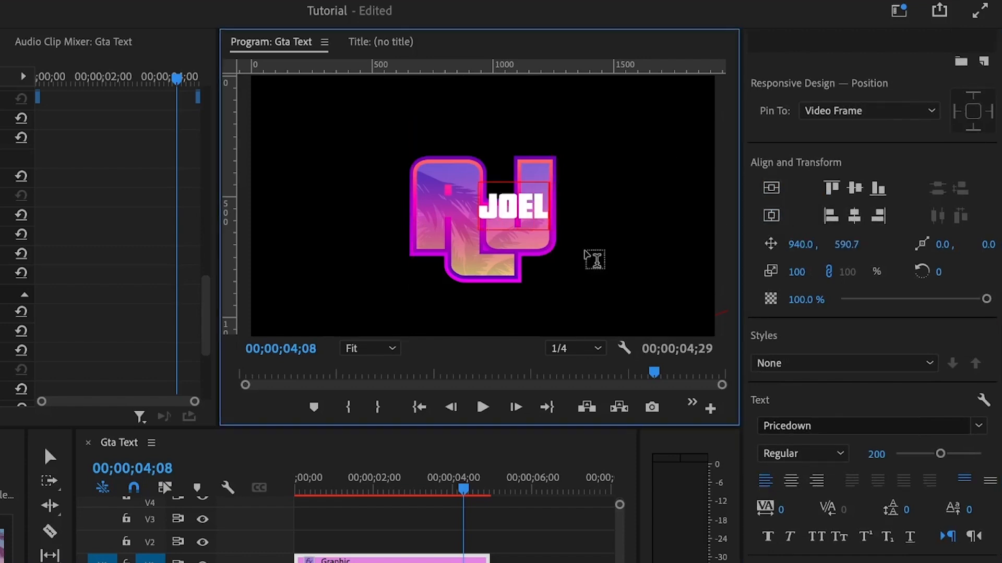
key(Return)
text(aRRey)
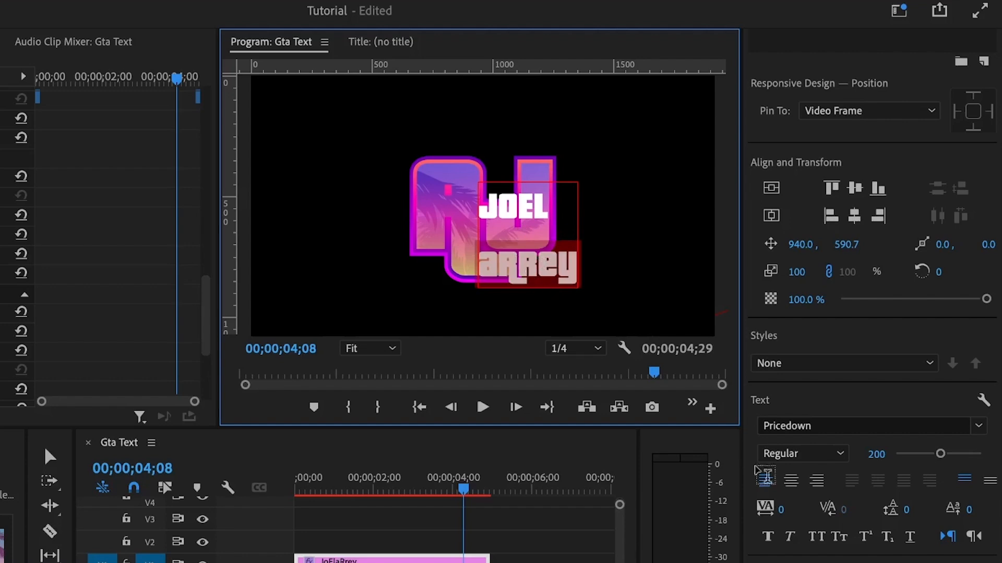
click(969, 513)
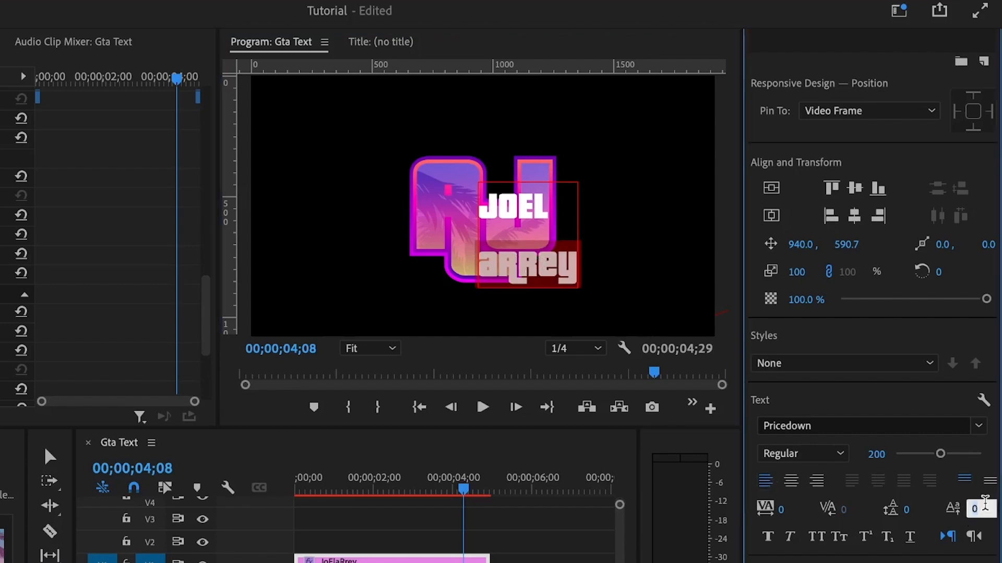
key(Return)
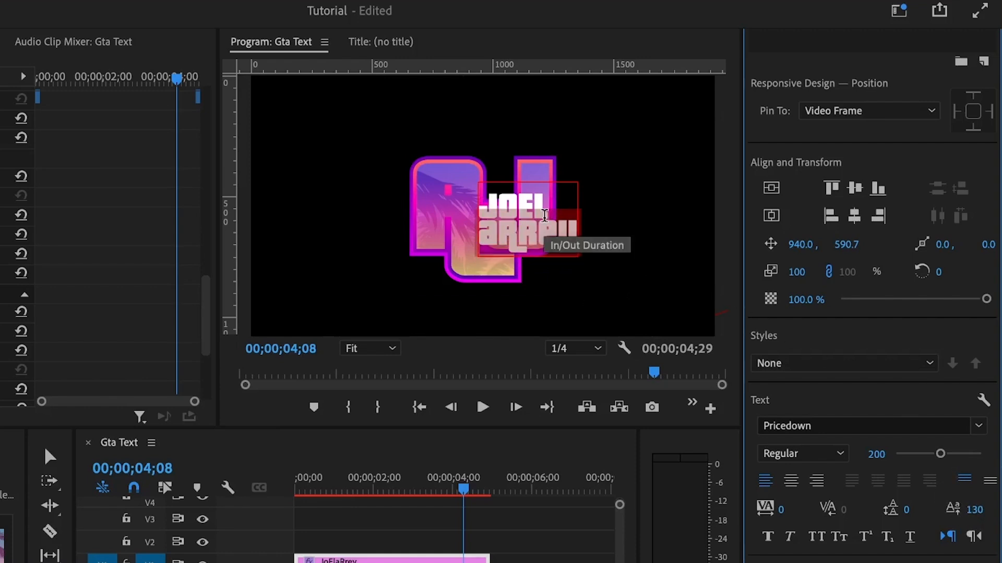
Step: Give both lines of the name text a solid black stroke with a width of 15
click(545, 216)
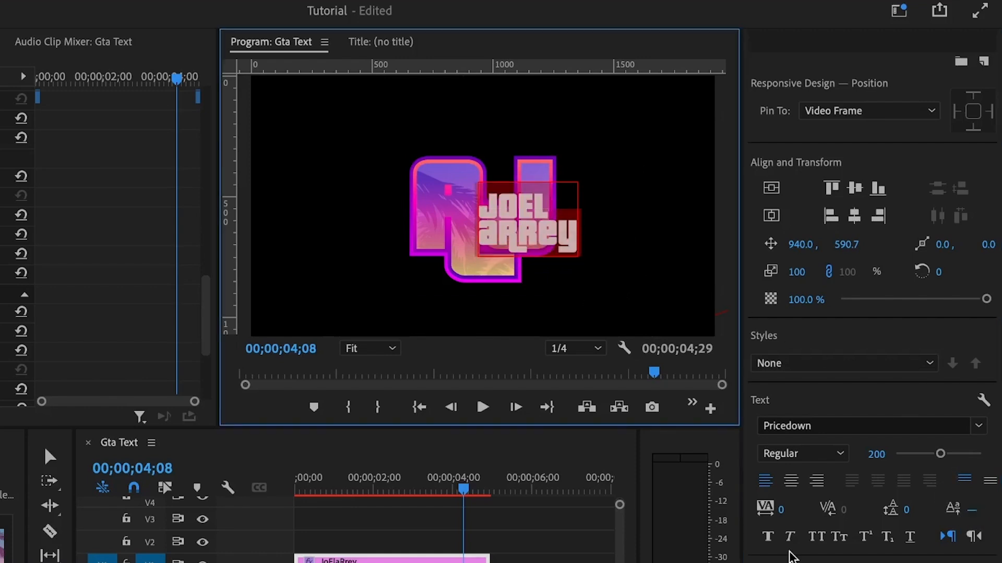
scroll(986, 401, down, 4)
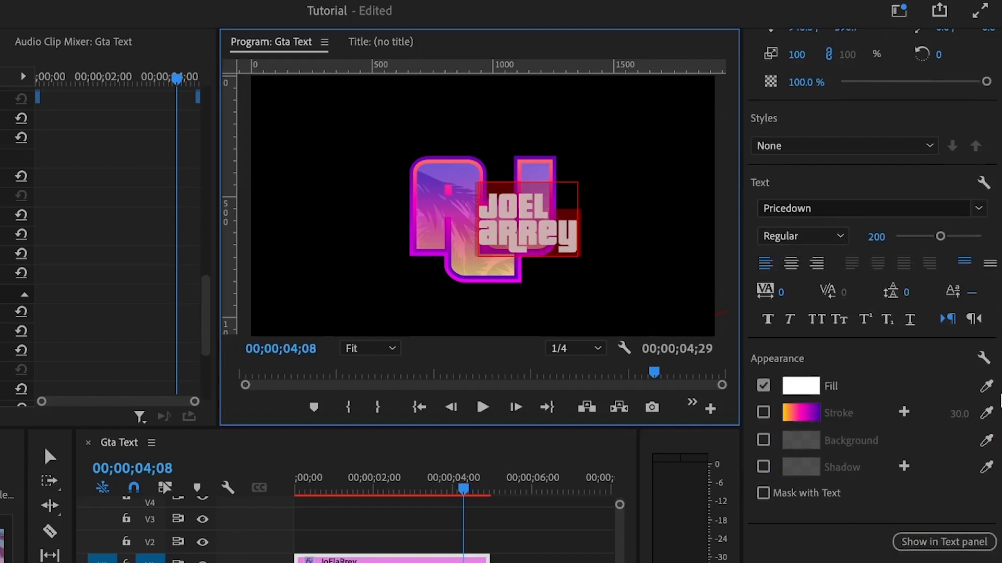
click(767, 414)
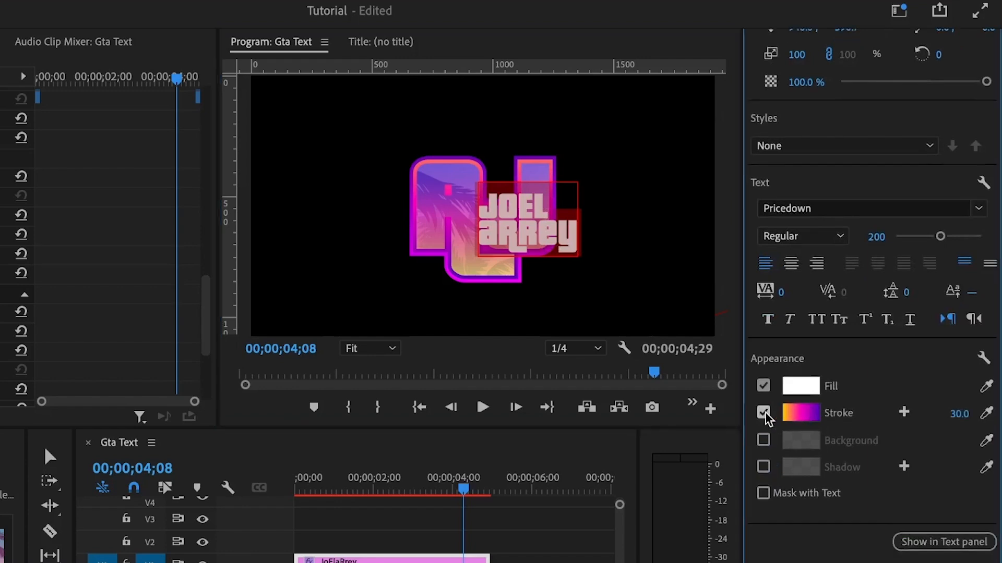
click(799, 422)
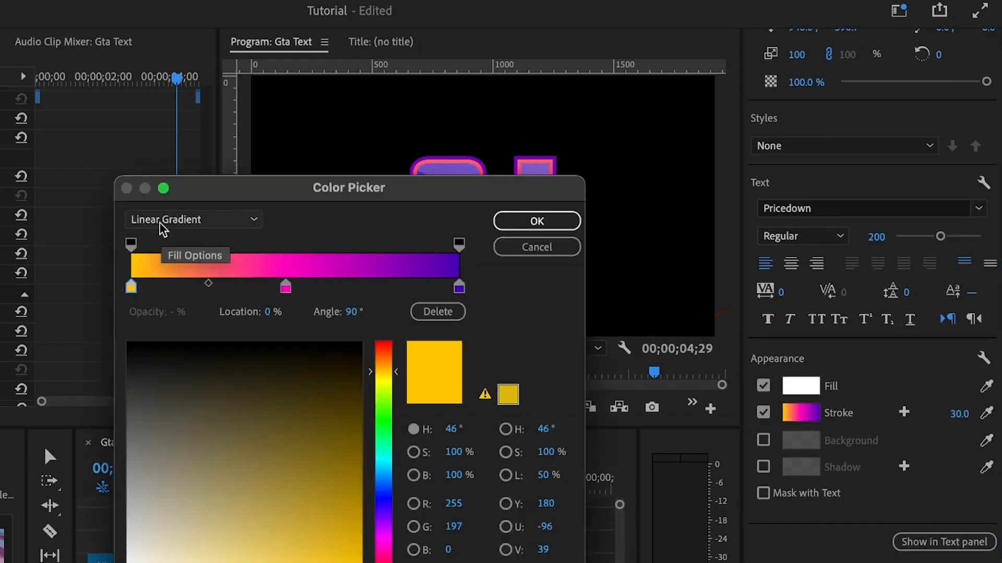
click(162, 221)
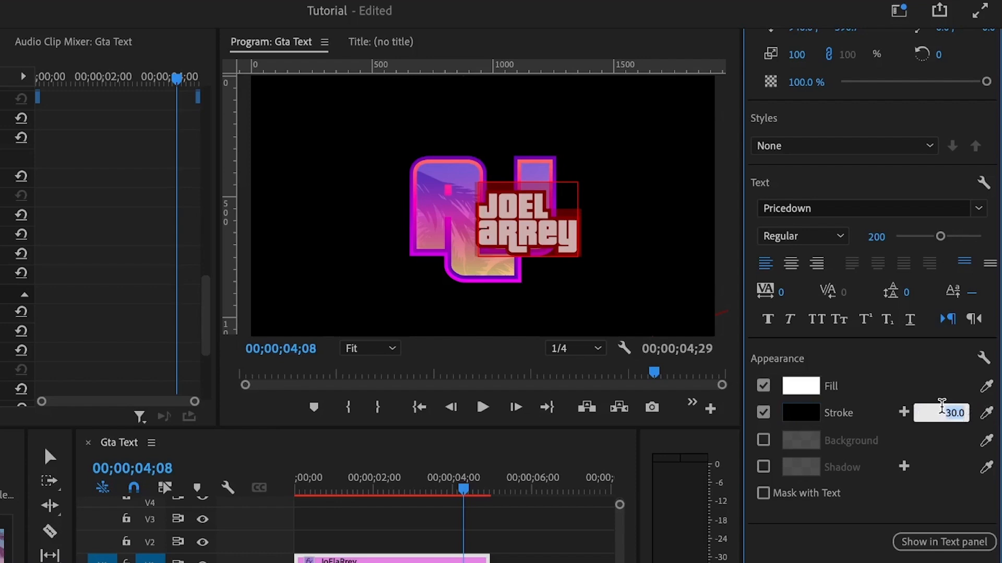
text(15)
key(Return)
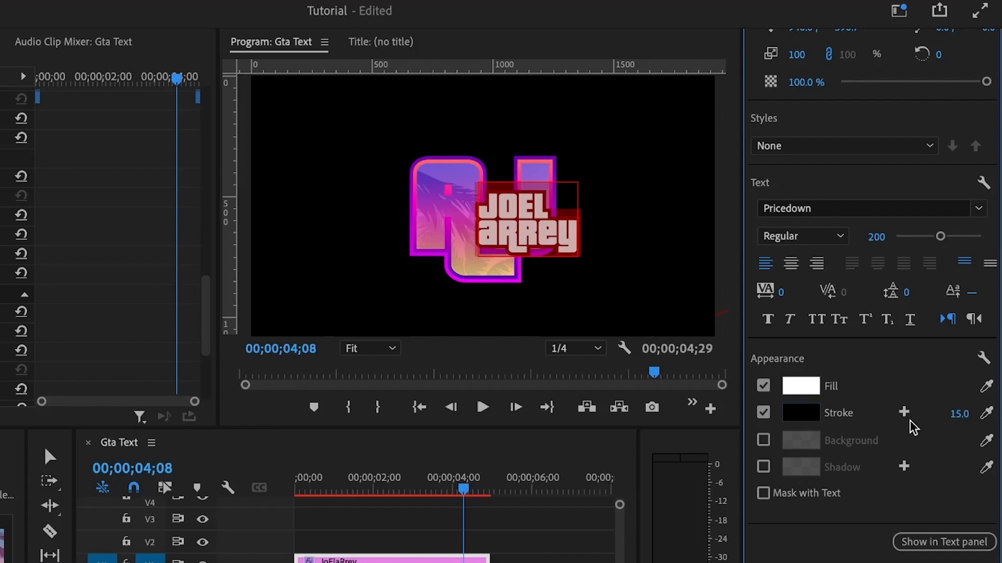
Step: Add a second stroke to the name text with a linear gradient fill and make its start stop bright yellow, hue 53°
click(907, 413)
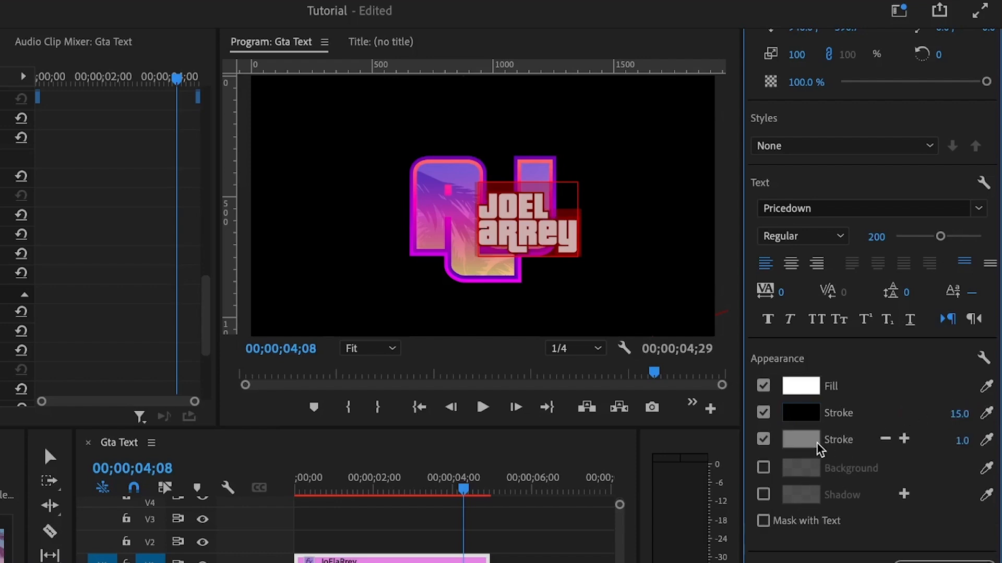
click(797, 439)
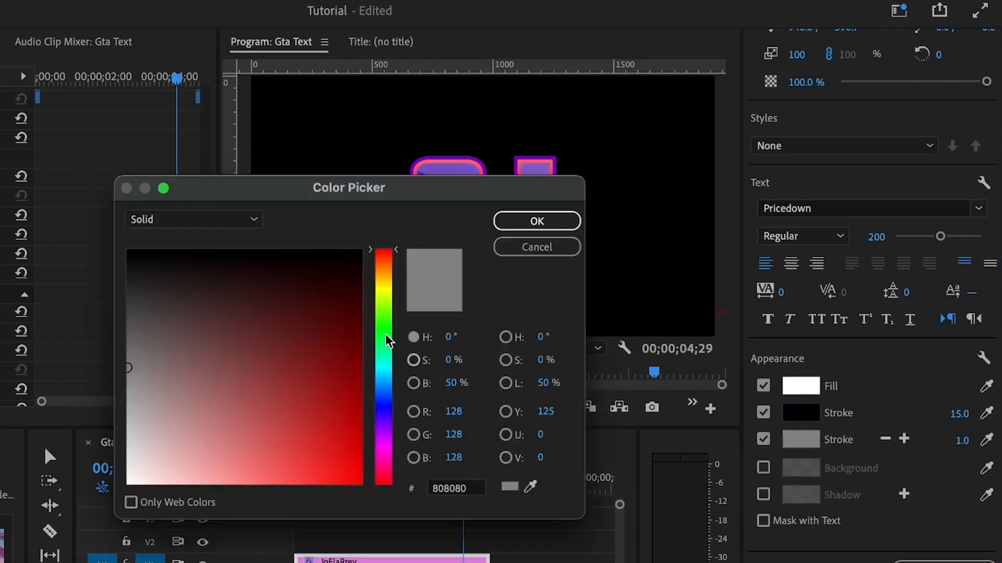
click(180, 227)
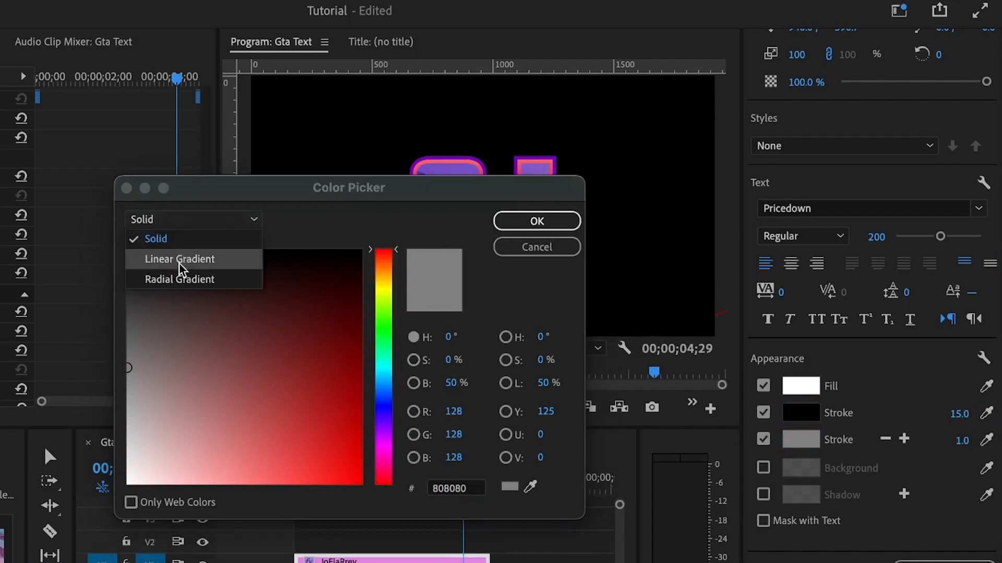
click(180, 261)
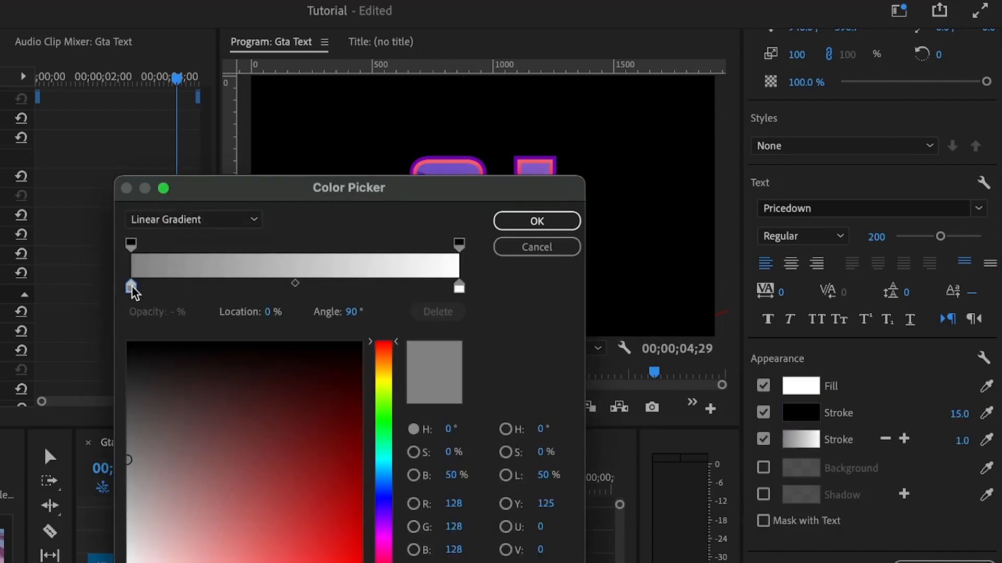
click(384, 376)
click(339, 561)
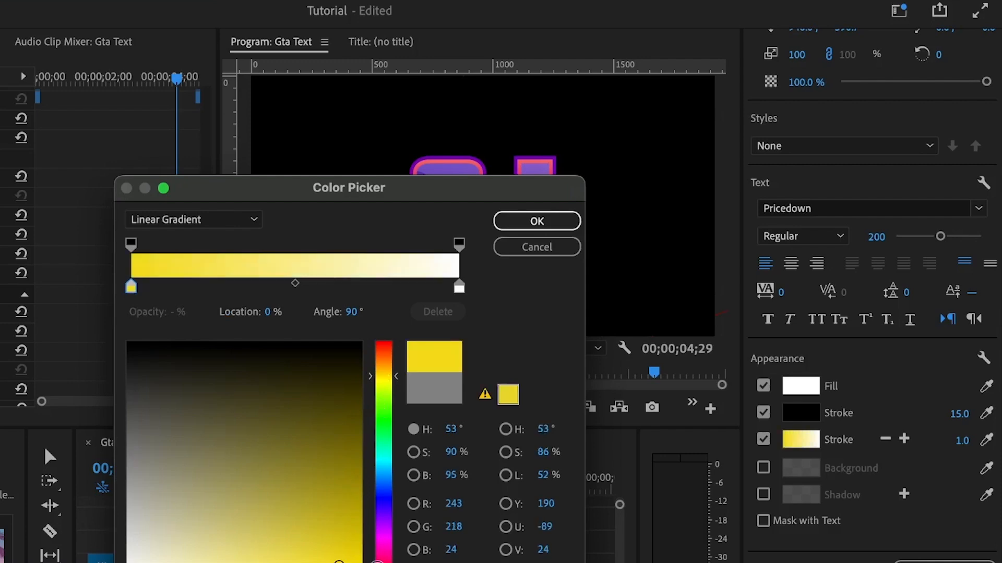
drag(339, 561, 363, 562)
Step: Set the second stroke's gradient end stop to magenta (RGB 249, 0, 191) and apply the gradient
click(459, 286)
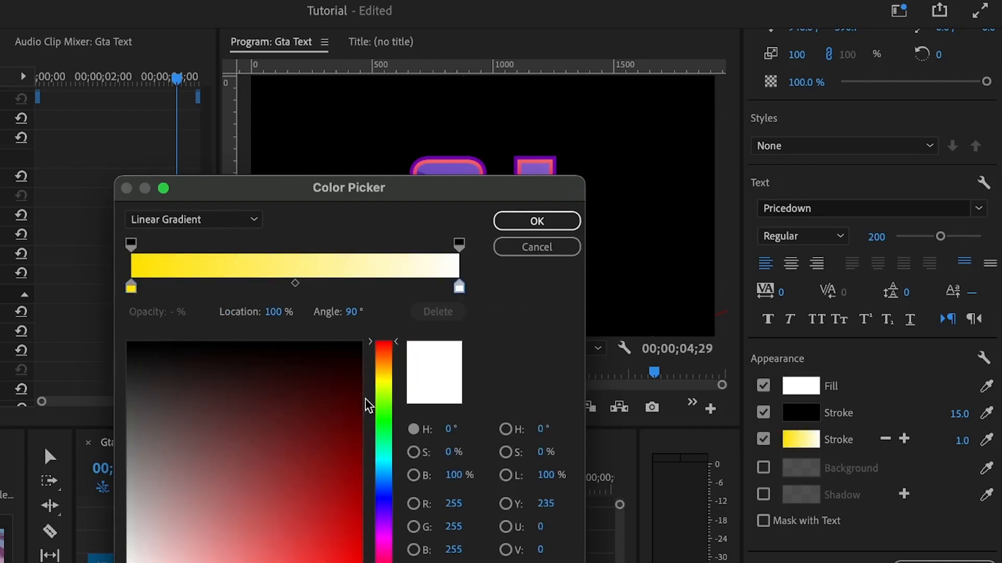
click(387, 548)
click(389, 532)
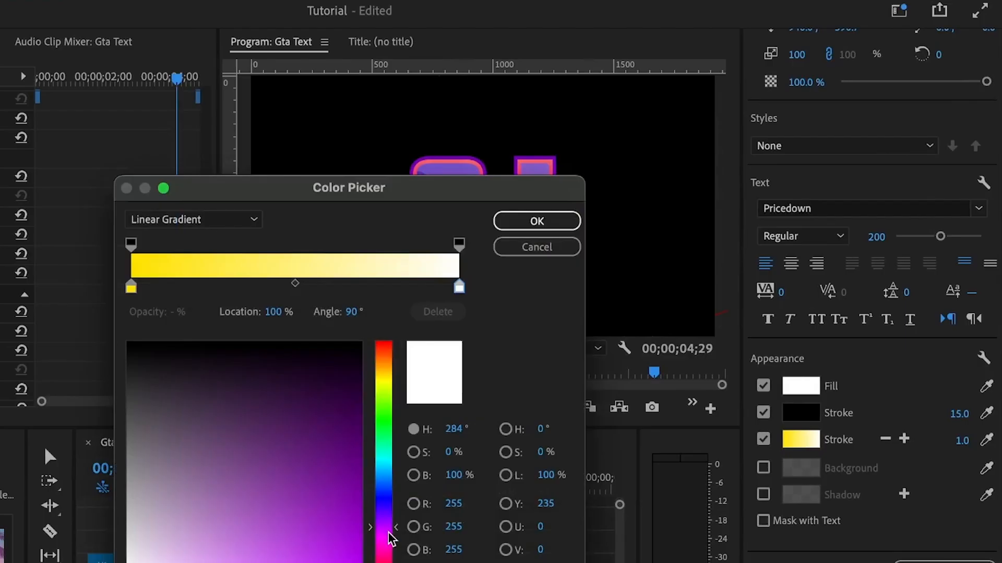
mouse_move(389, 533)
mouse_down()
mouse_move(390, 562)
mouse_move(386, 546)
mouse_up()
drag(310, 544, 441, 562)
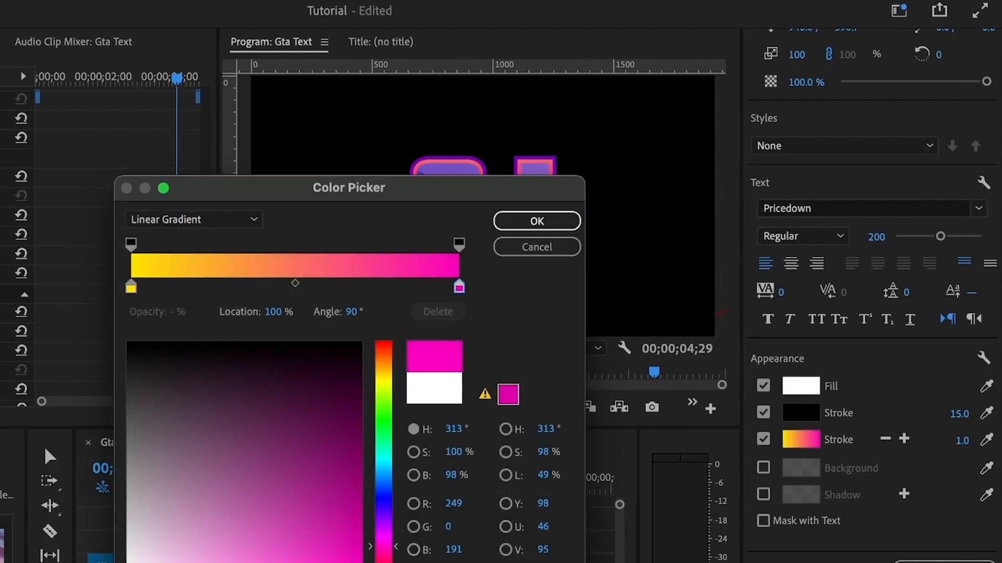
click(515, 221)
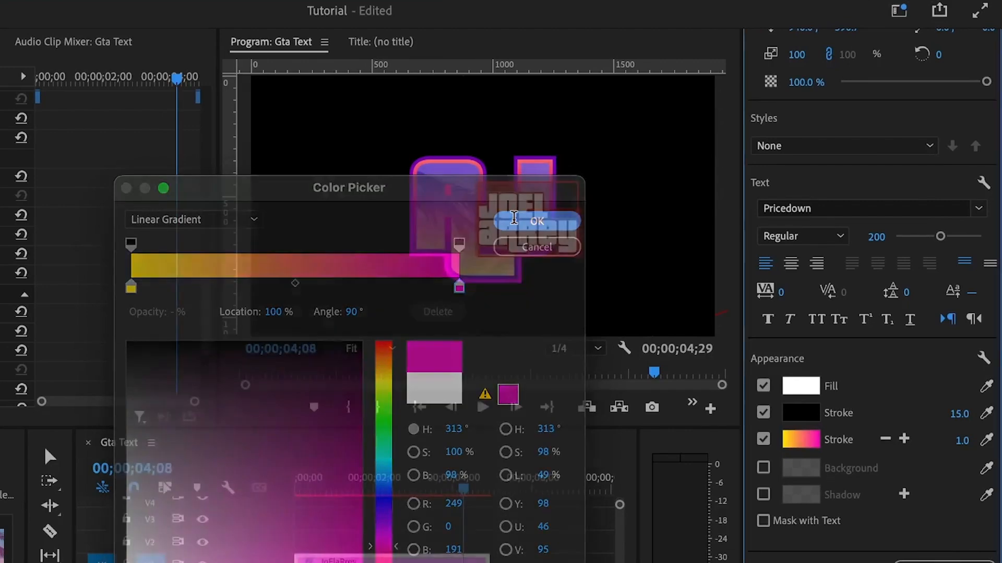
Step: Set the width of the name text's gradient stroke to 7
click(942, 435)
text(7)
key(Return)
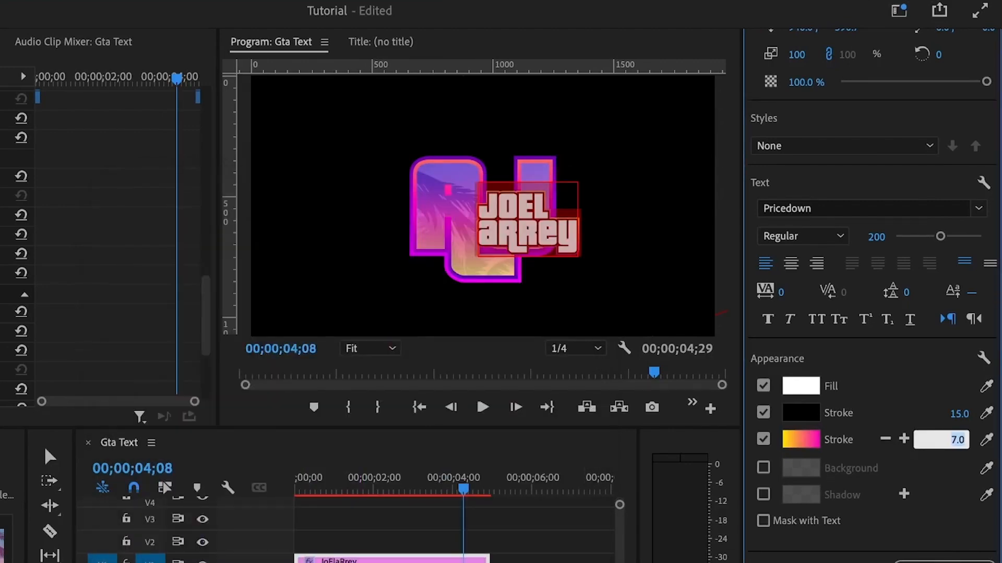
scroll(869, 279, up, 6)
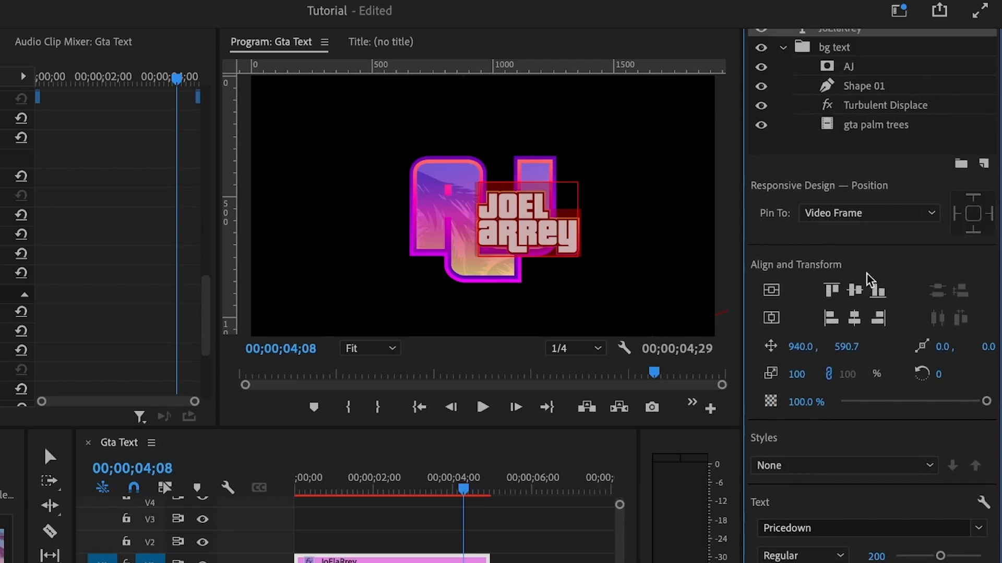
Step: Center the name text in the frame both ways and put it in a new group named "main text"
click(772, 290)
click(772, 319)
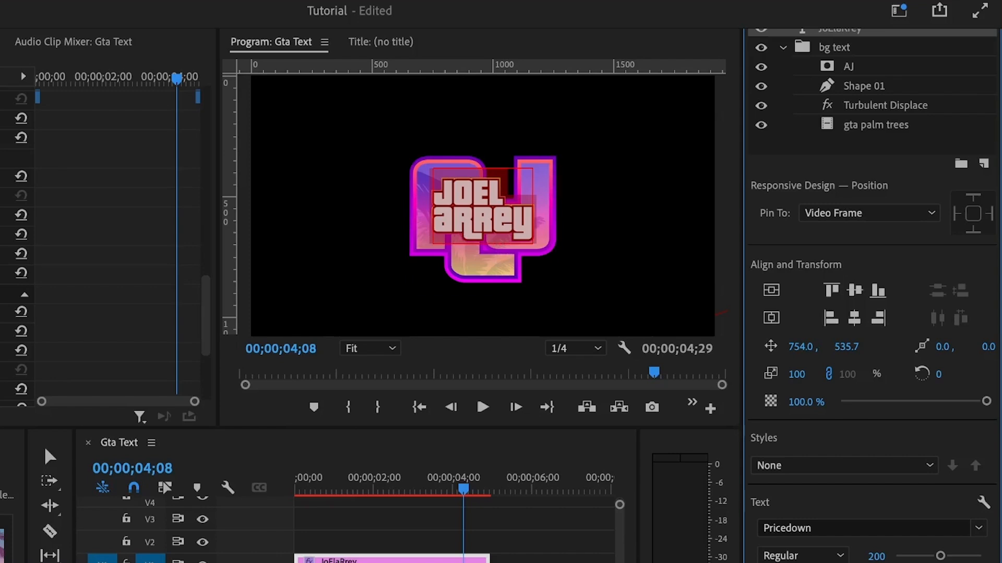
scroll(791, 197, up, 5)
click(783, 177)
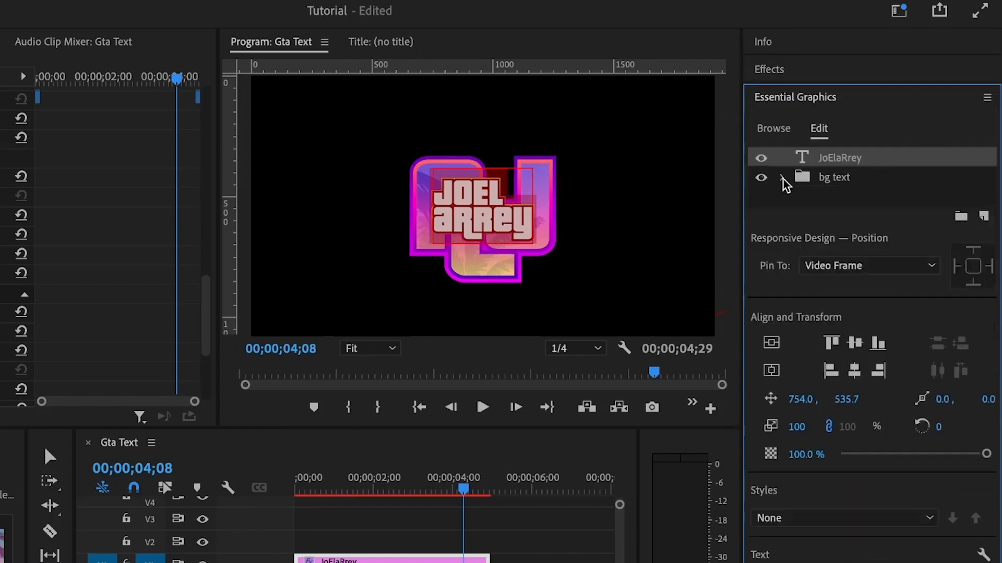
click(961, 217)
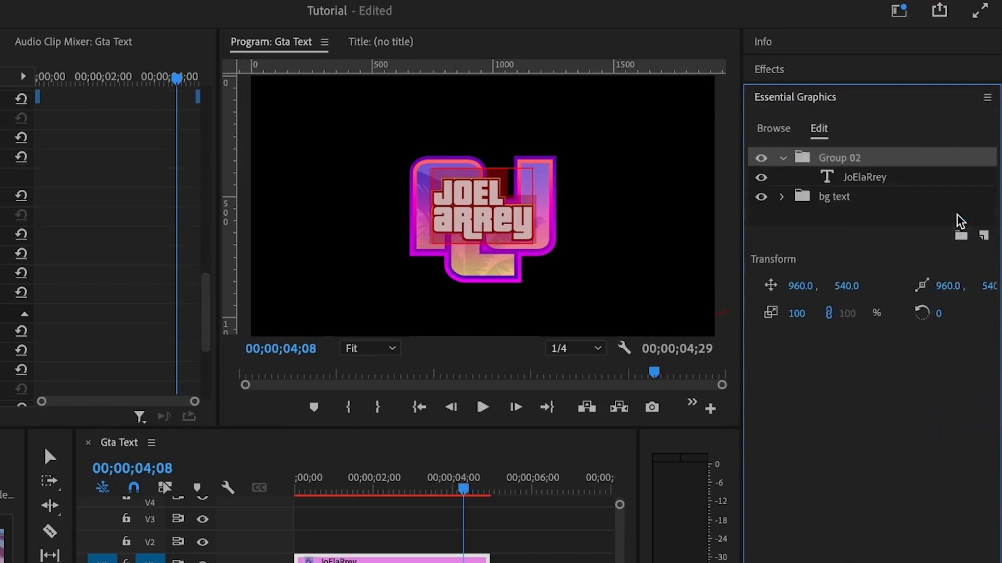
double_click(855, 161)
text(main text)
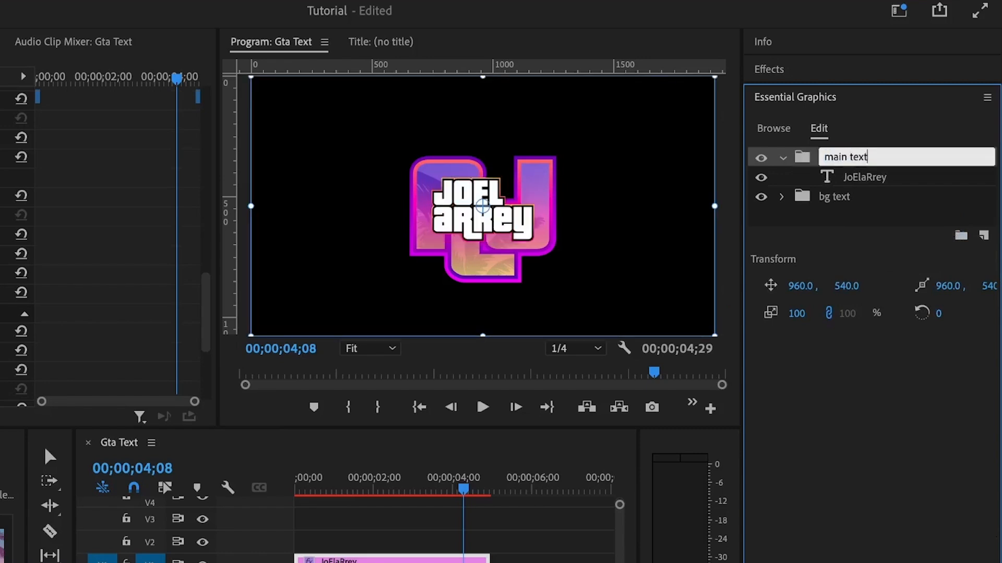
Step: Find the VR Glow effect and apply it inside the "main text" group, above the name text layer
click(781, 70)
click(816, 96)
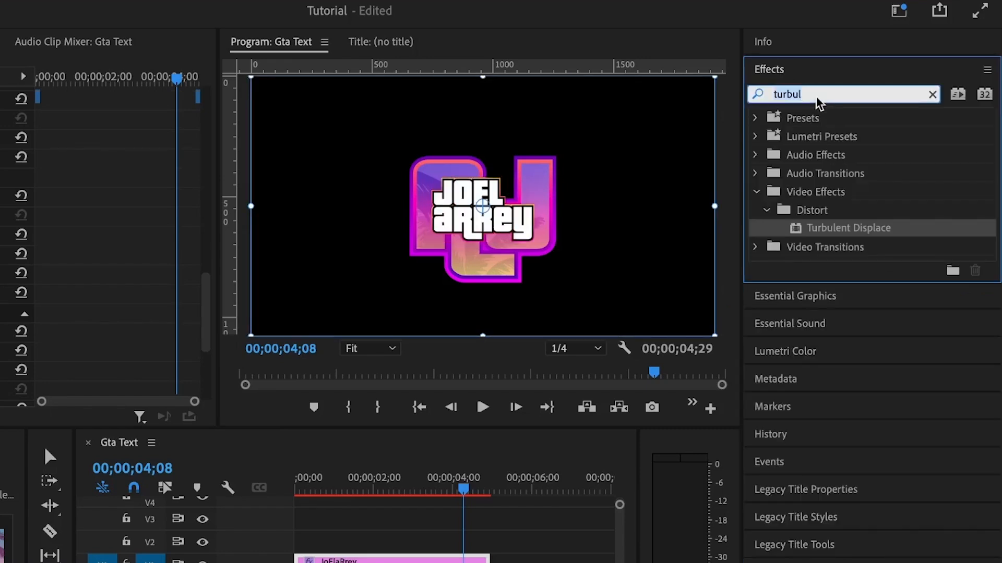
text(vr glow)
drag(830, 228, 847, 190)
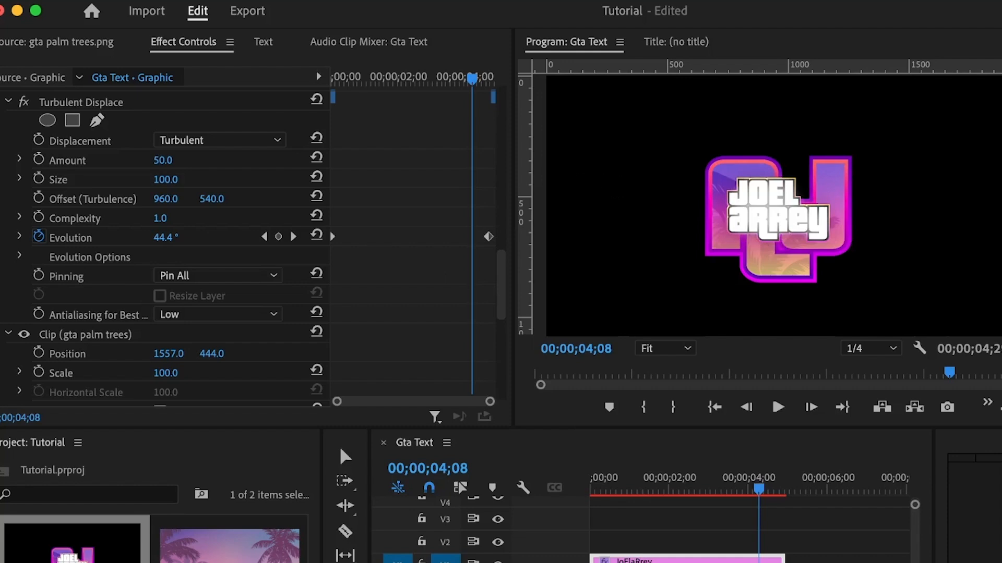
scroll(416, 208, up, 10)
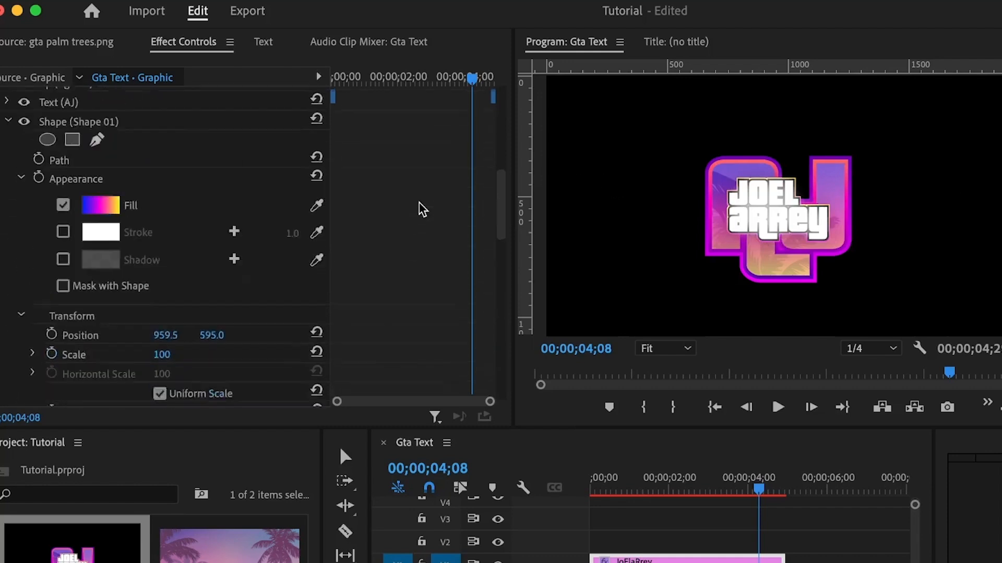
scroll(420, 209, down, 2)
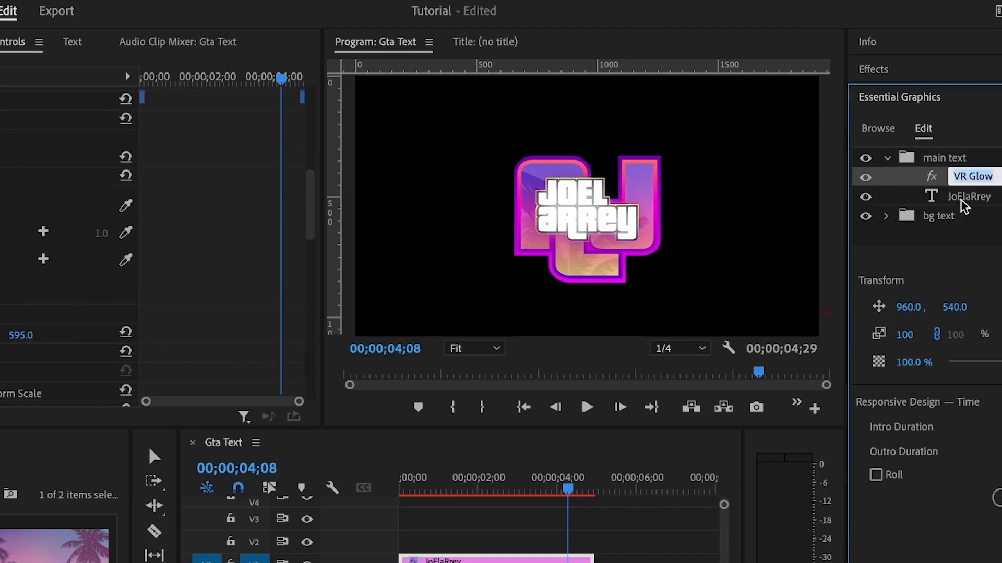
Step: Set the Luma Threshold of the main text's VR Glow to 0
click(912, 198)
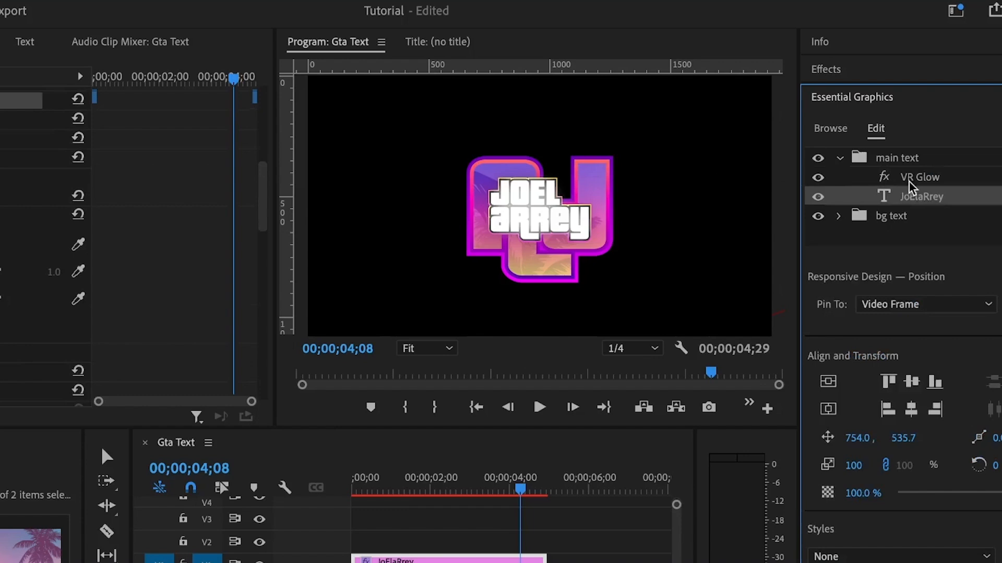
click(907, 178)
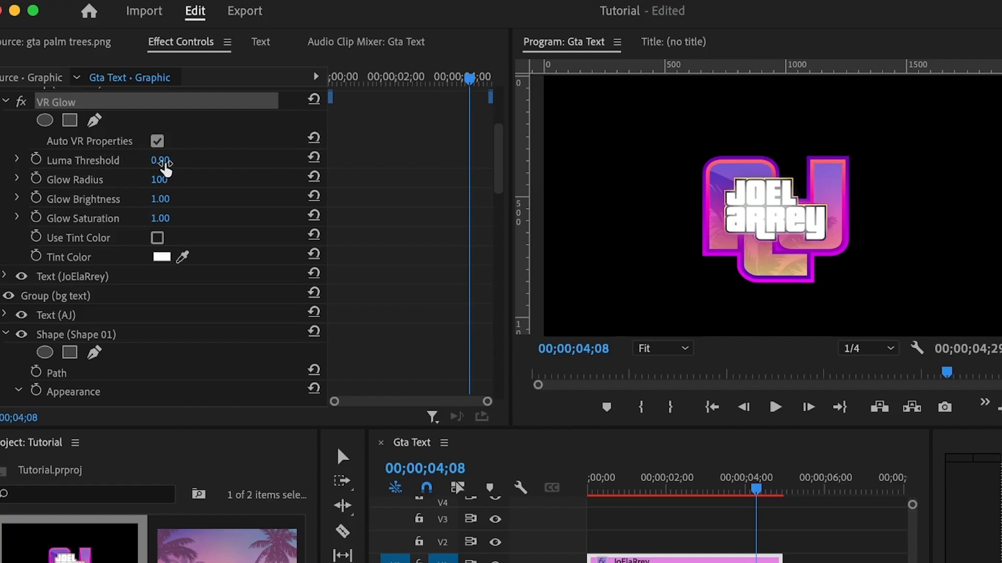
click(160, 160)
text(0)
key(Return)
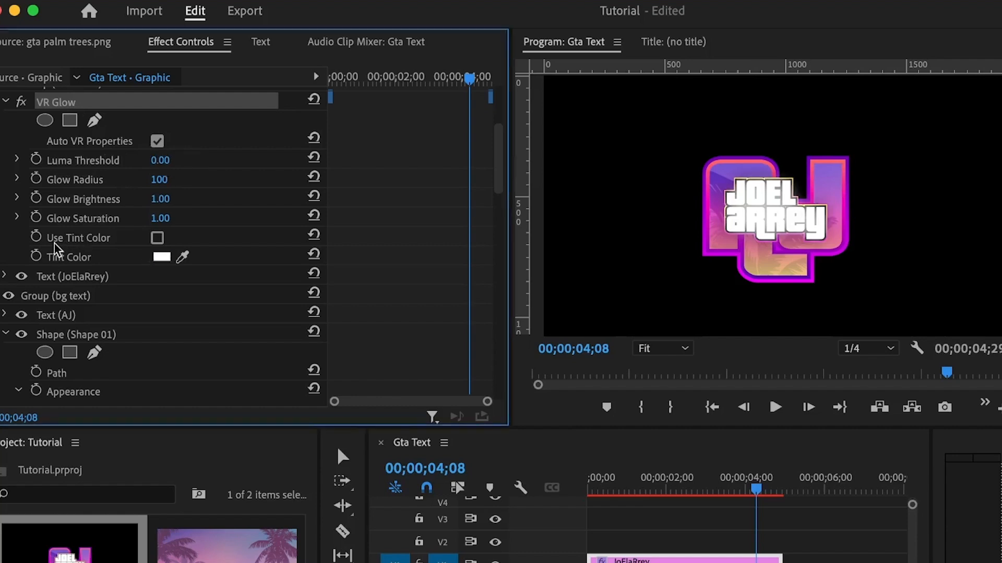
Step: Enable the VR Glow's tint color and make it a saturated hot pink with hue 325°
click(158, 238)
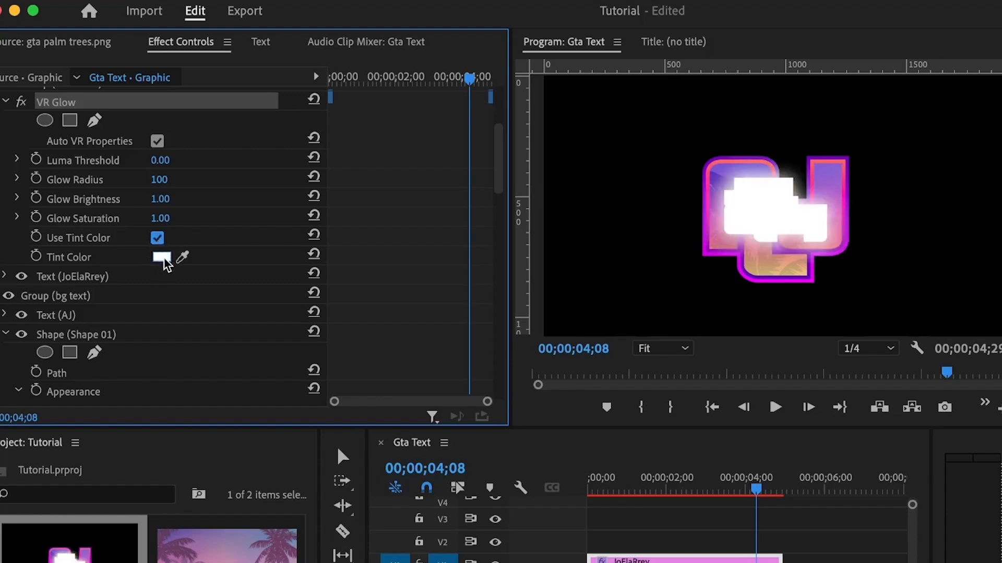
click(163, 259)
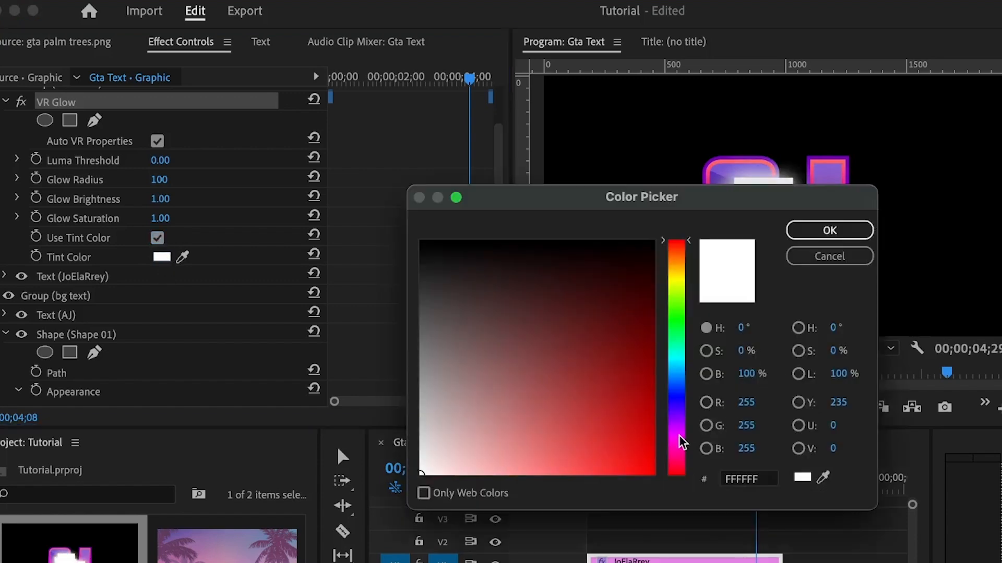
click(678, 449)
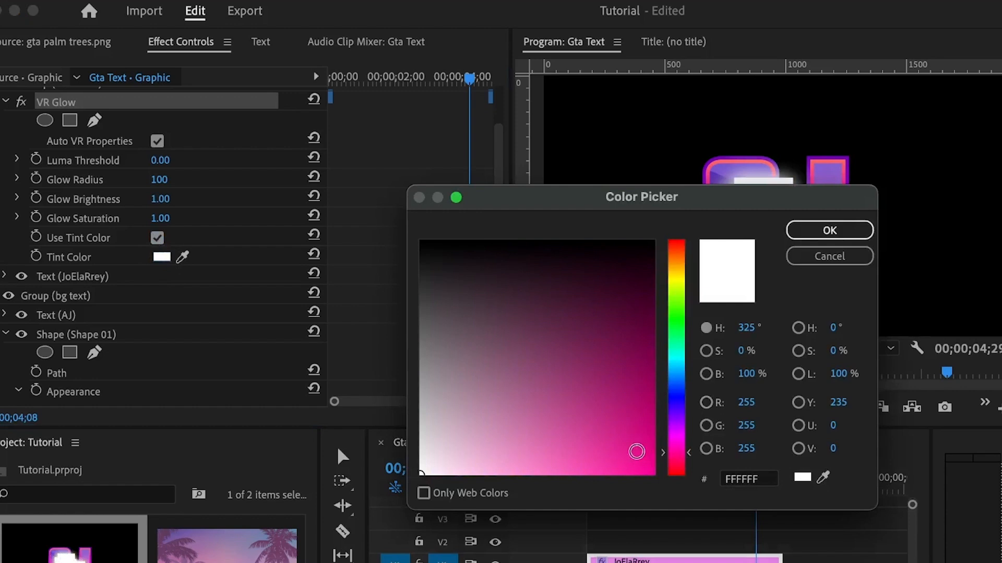
click(652, 472)
click(834, 230)
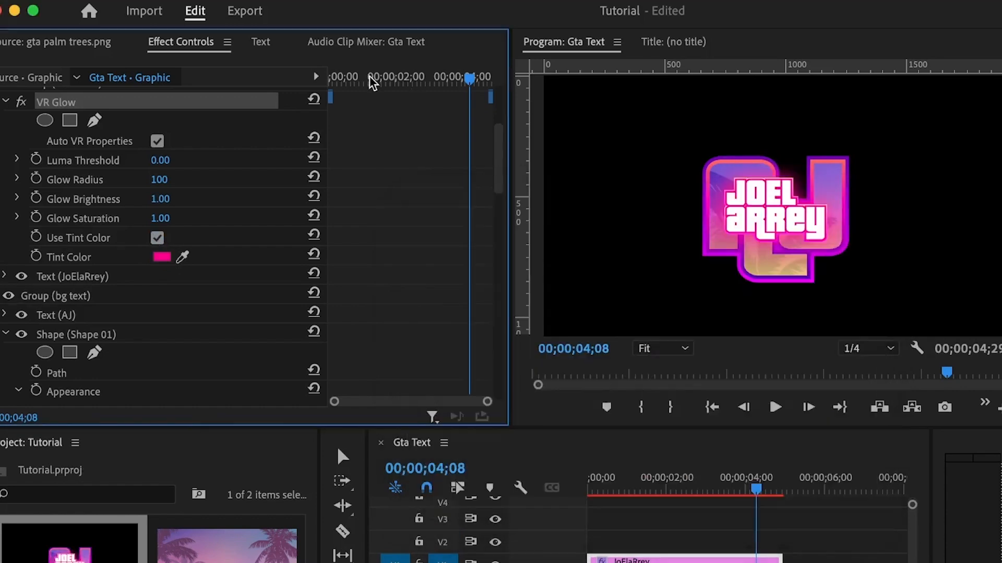
Step: Animate the VR Glow's Glow Brightness with keyframes at 00;00;01;15 and 00;00;03;00
drag(372, 82, 197, 82)
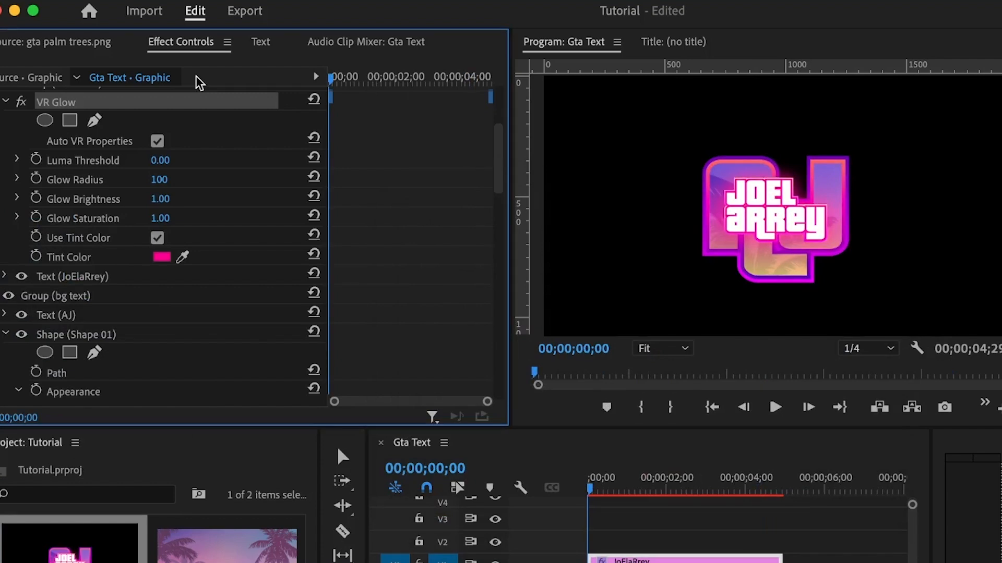
key(space)
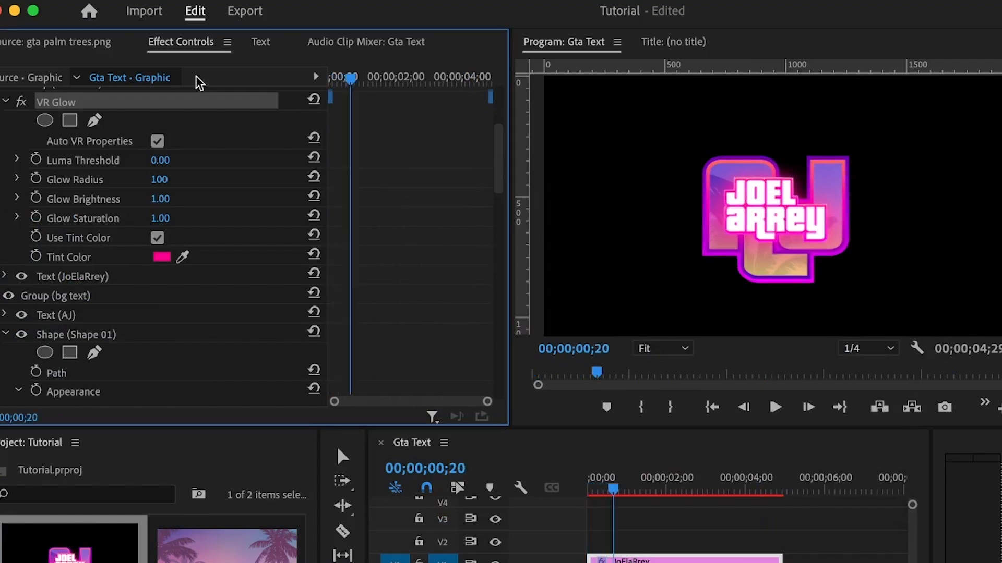
click(35, 198)
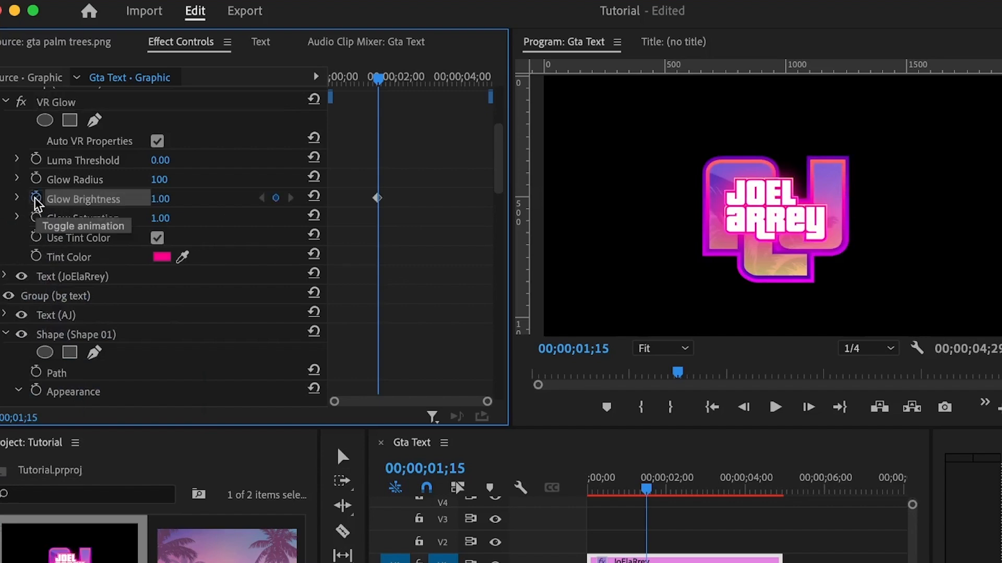
key(space)
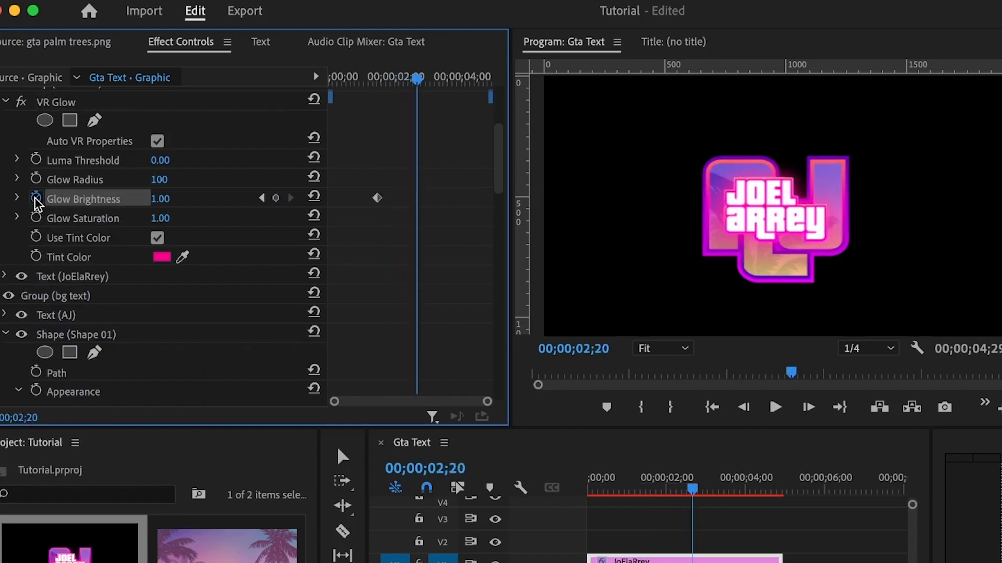
click(276, 199)
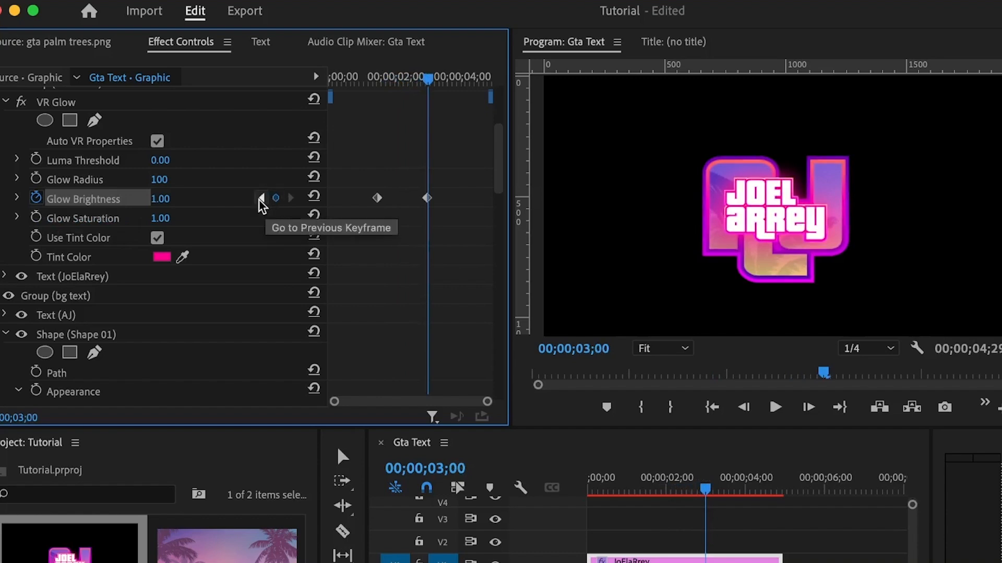
Step: Set Glow Brightness to 2 at its first keyframe and 0 at its second keyframe
click(259, 198)
click(175, 196)
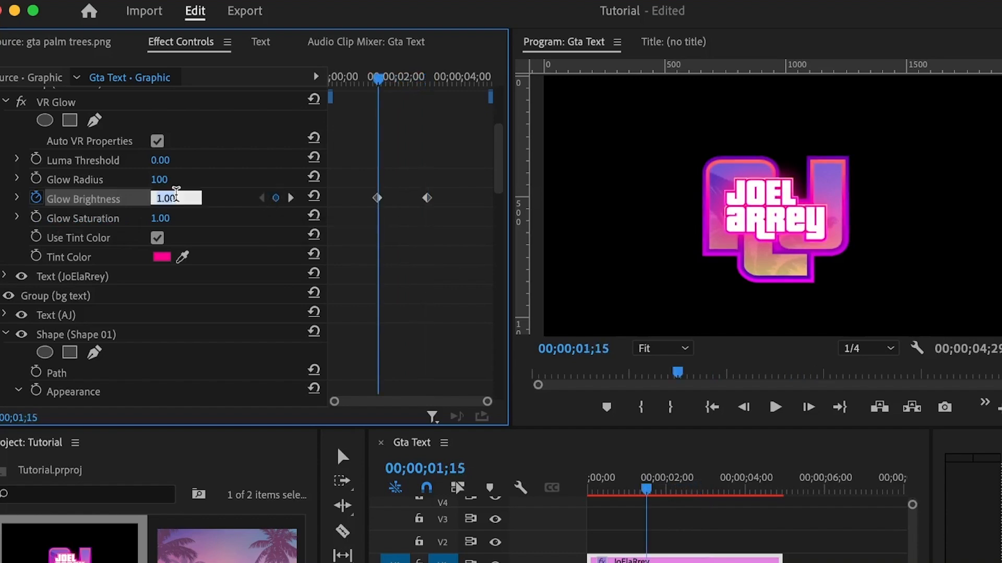
text(2)
key(Return)
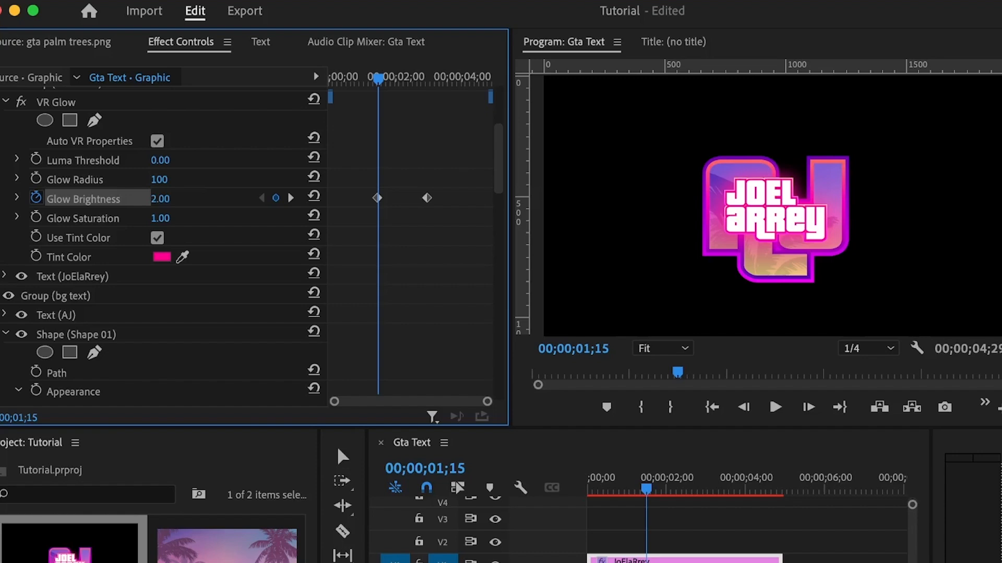
click(292, 198)
click(160, 200)
text(0)
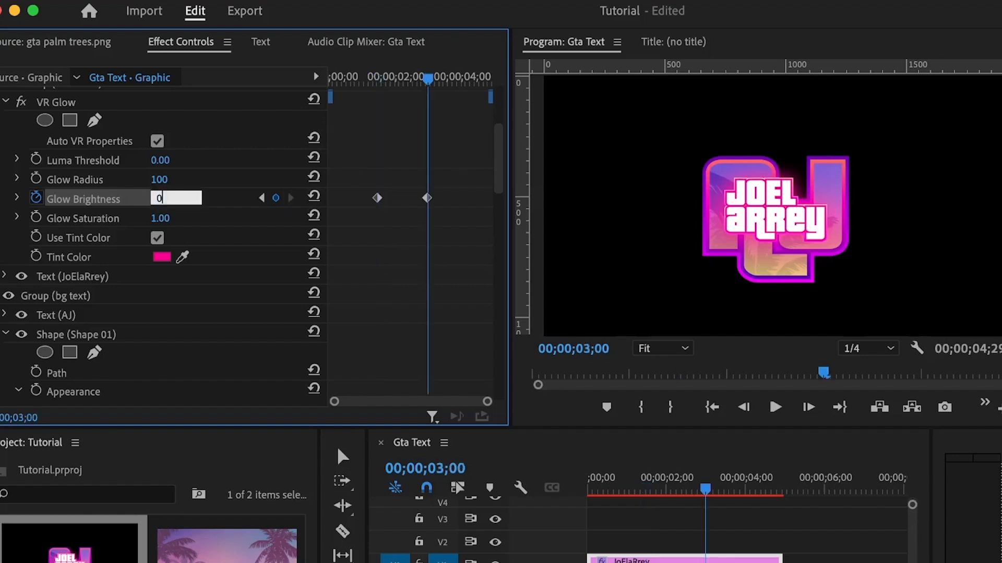
key(Return)
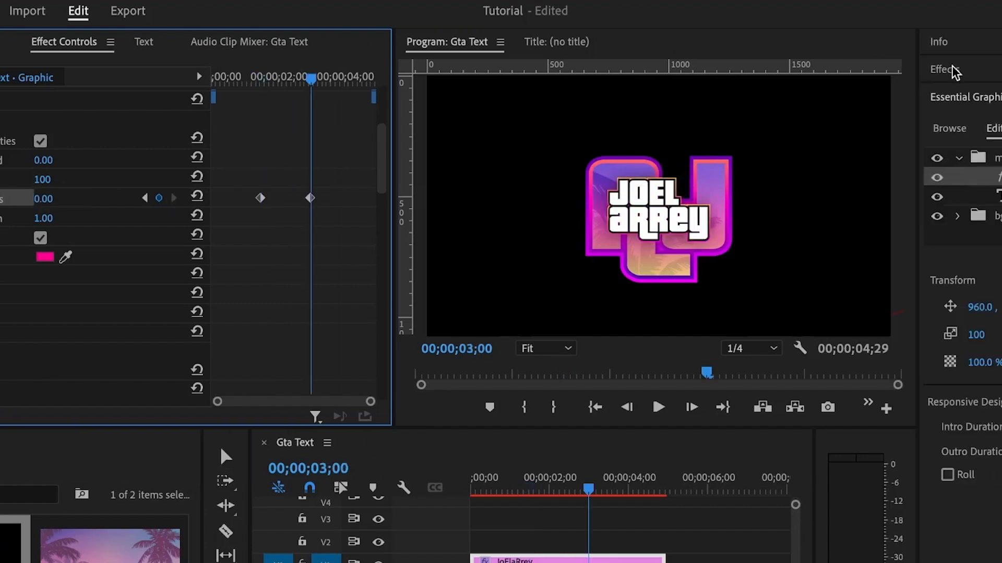
Step: Add the Crop effect to the graphic and move it into the "main text" group above VR Glow
click(777, 70)
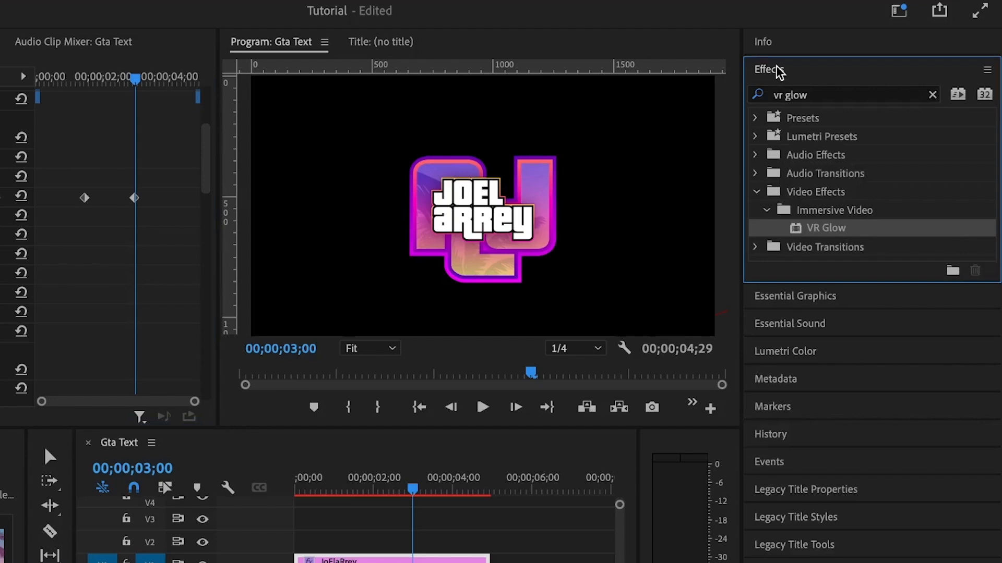
click(842, 94)
text(crop)
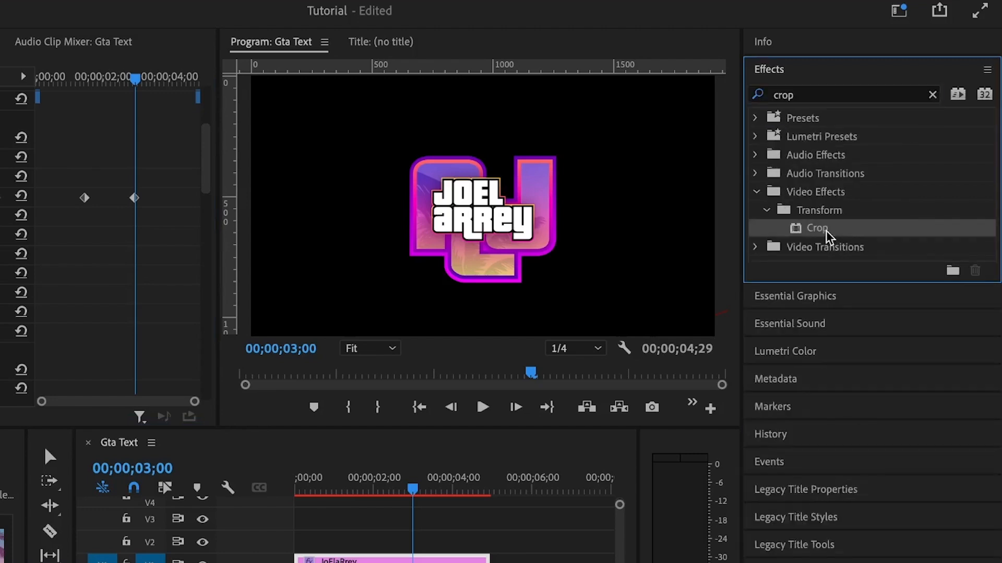
double_click(826, 231)
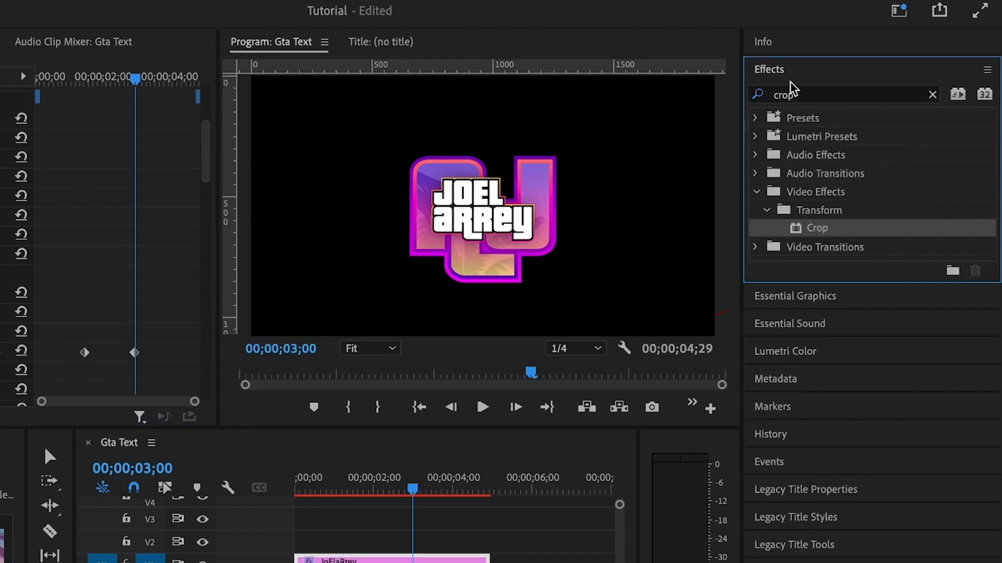
click(777, 74)
click(807, 107)
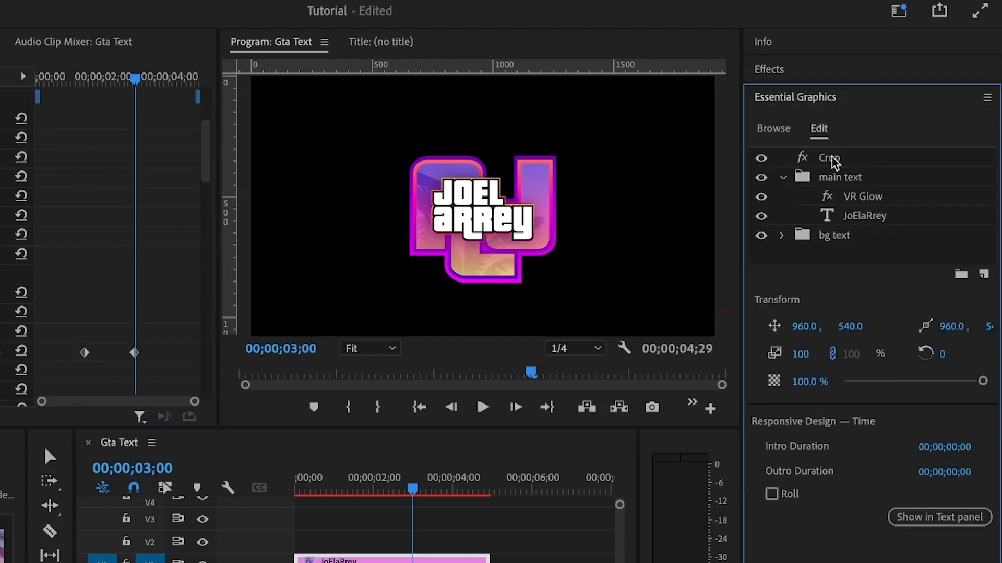
drag(830, 159, 832, 195)
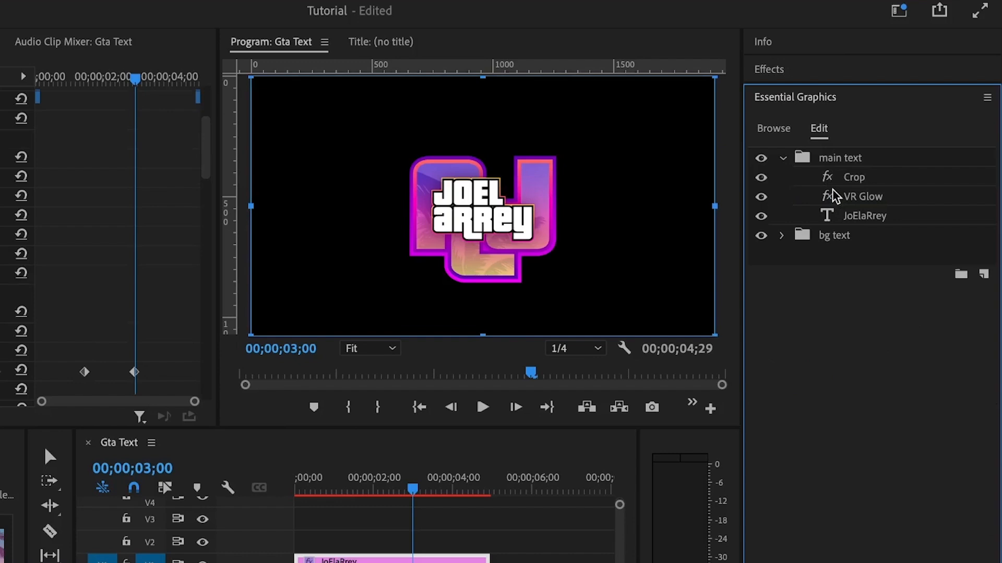
Step: Keyframe the Crop effect's Bottom value at both Glow Brightness keyframe times and return to the first keyframe
click(864, 182)
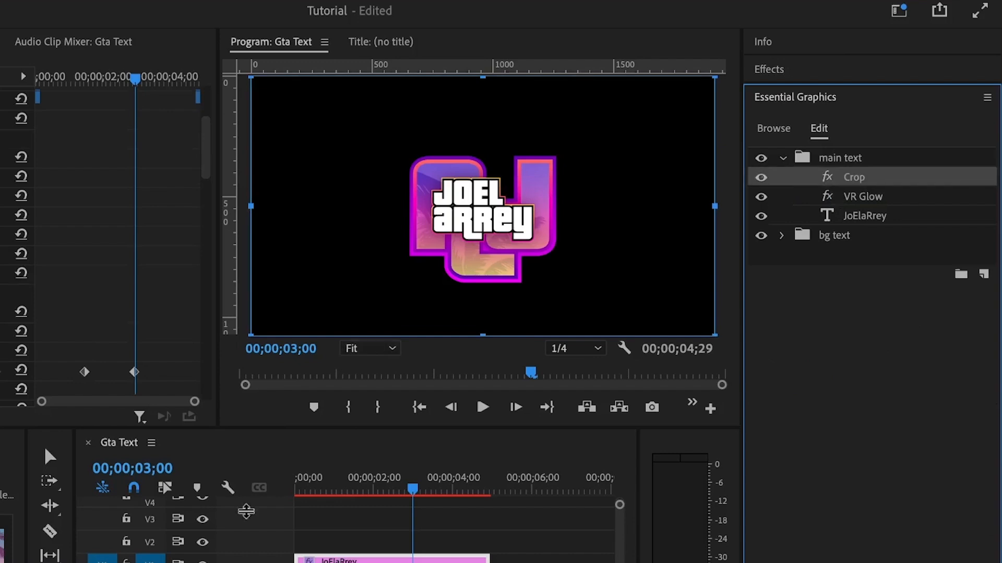
click(88, 306)
scroll(376, 289, down, 3)
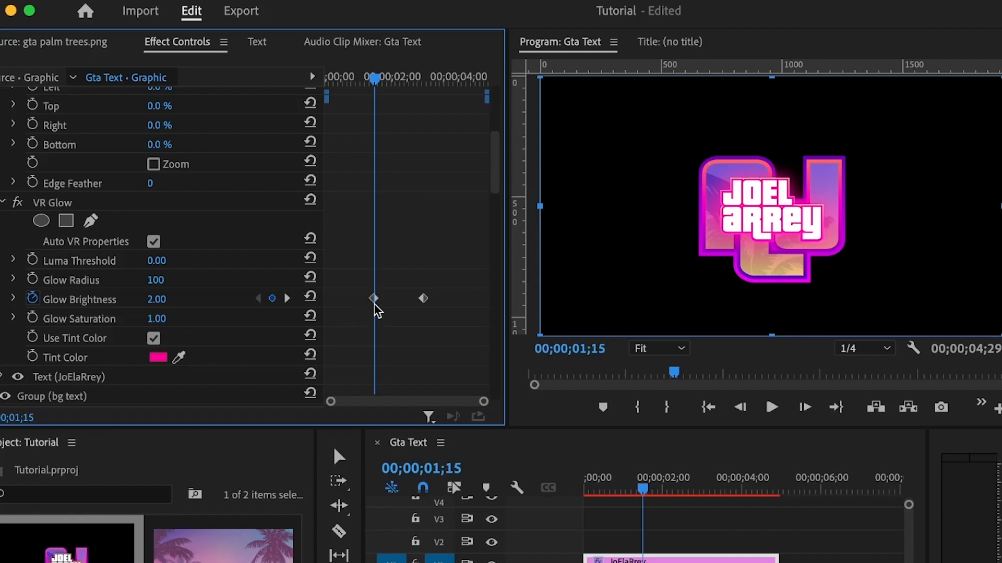
scroll(376, 225, up, 3)
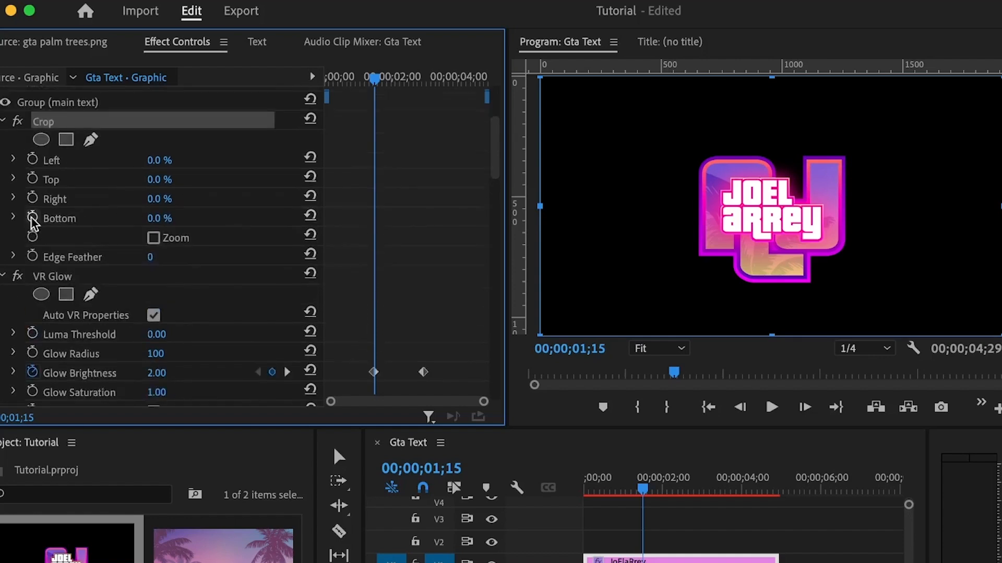
click(32, 217)
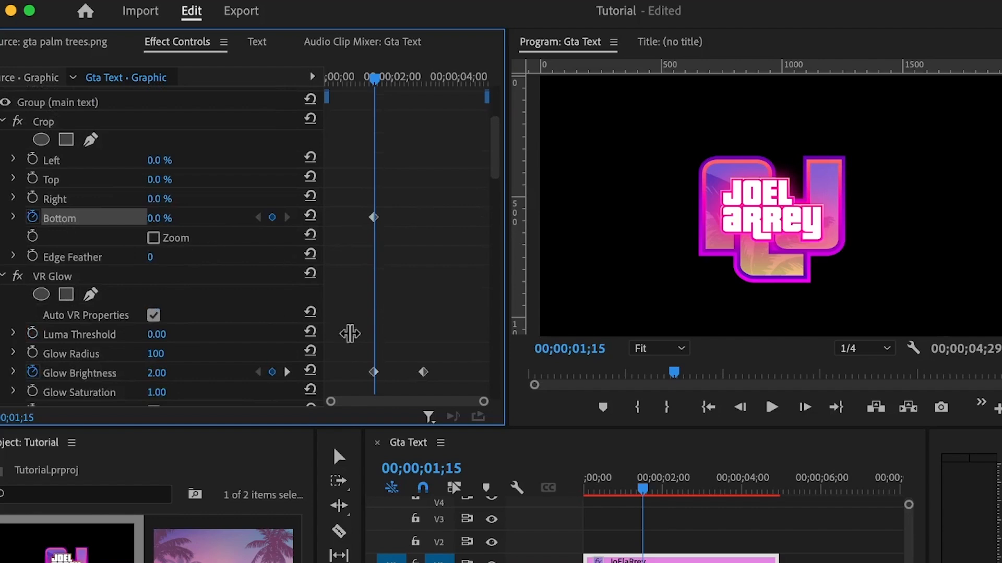
click(287, 372)
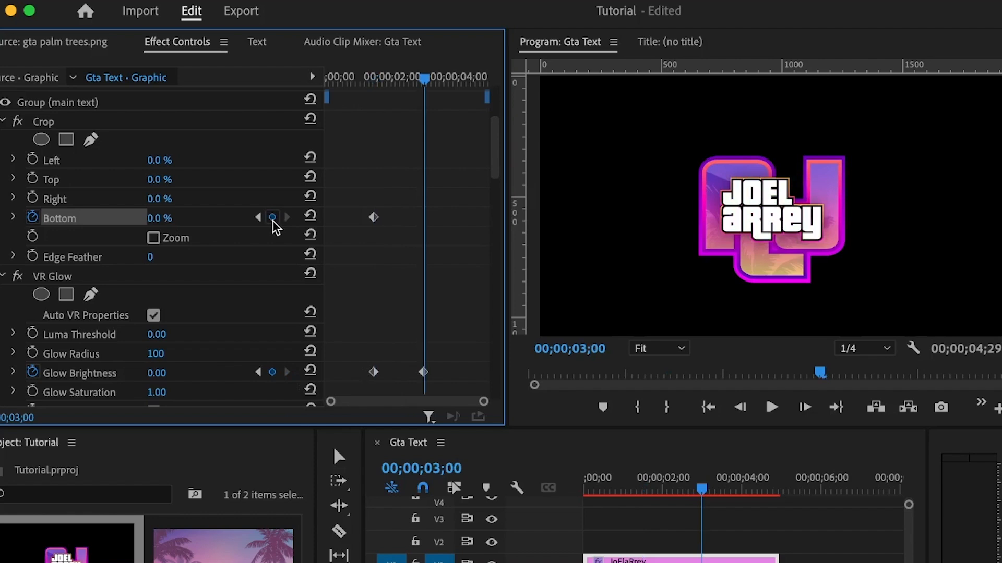
click(273, 218)
click(258, 218)
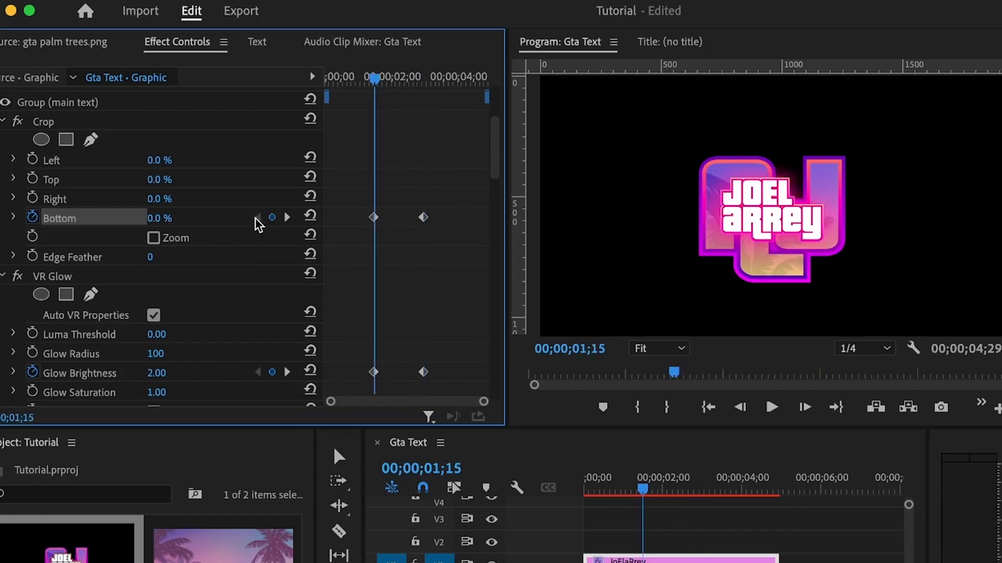
Step: Set the "main text" Crop's Bottom to about 86.9% at the first keyframe and its Edge Feather to 50
click(46, 124)
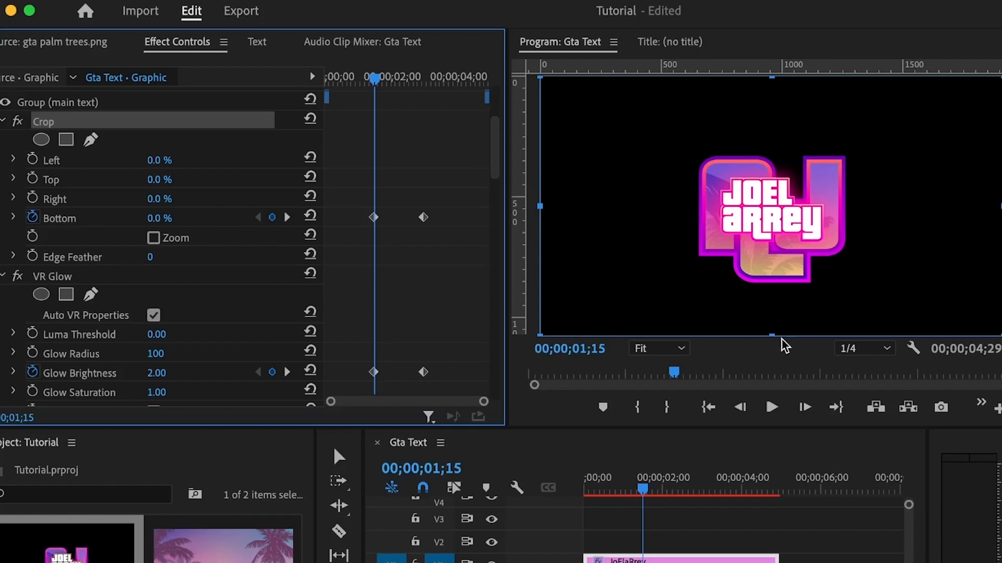
drag(772, 332, 763, 111)
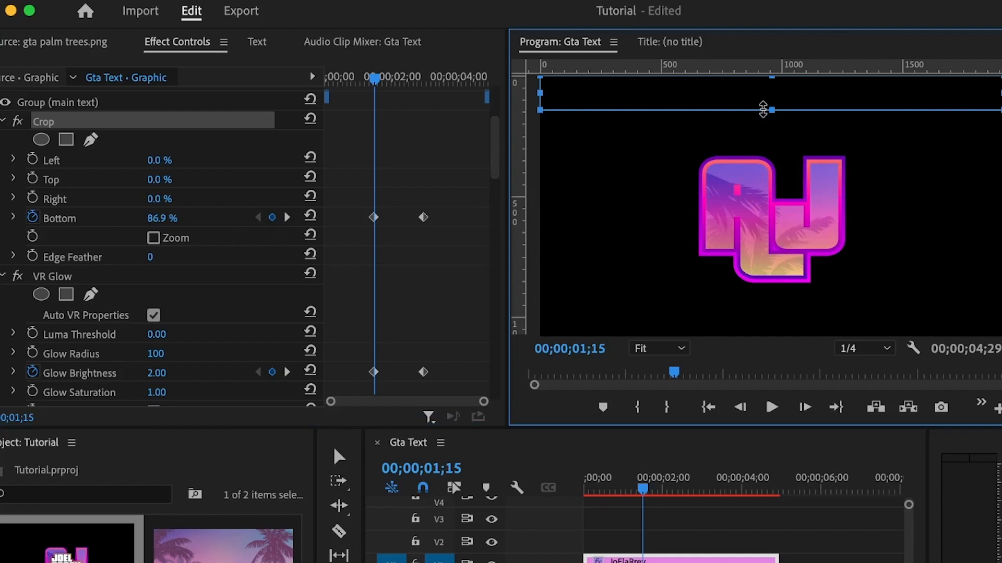
click(151, 257)
text(50)
key(Return)
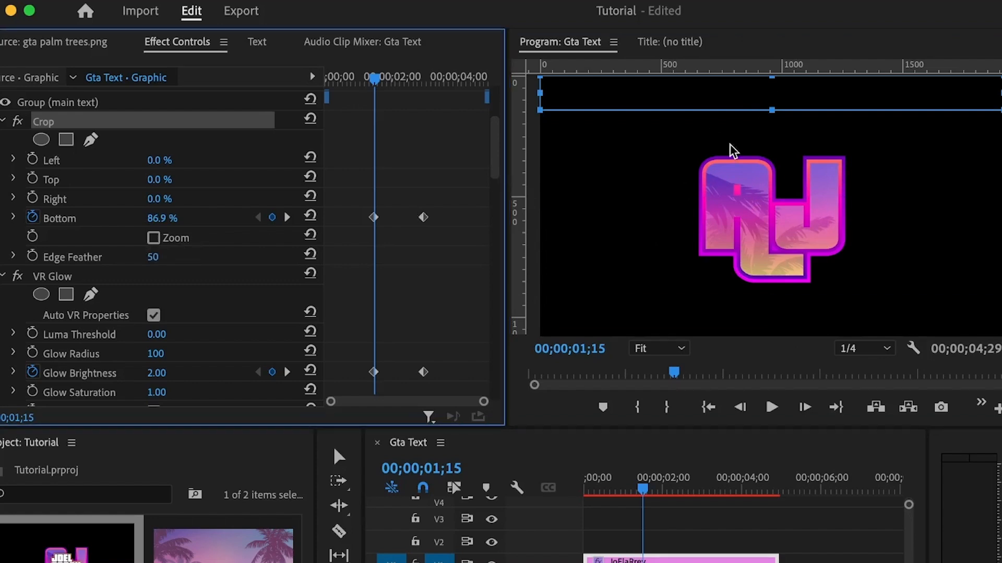
Step: Compare the crop edge at 00;00;02;04 with Edge Feather at 0, and restore Edge Feather to 50
drag(397, 78, 395, 78)
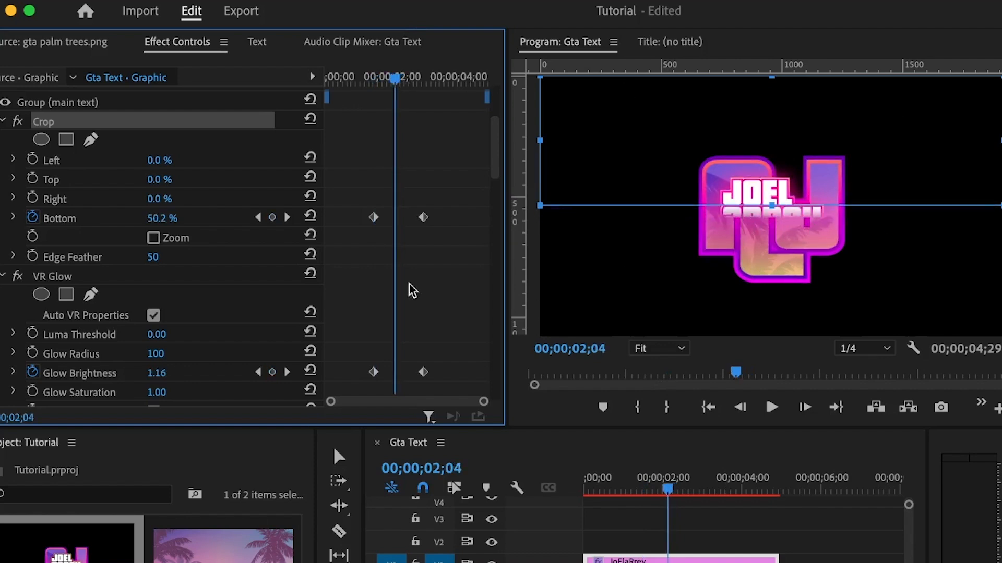
click(152, 257)
text(0)
key(Return)
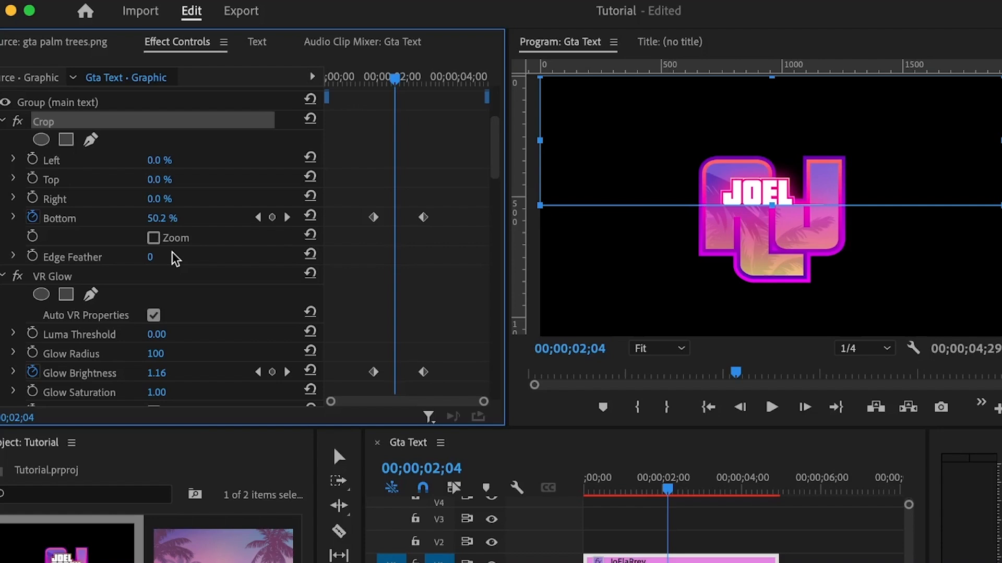
click(152, 258)
text(5)
key(Return)
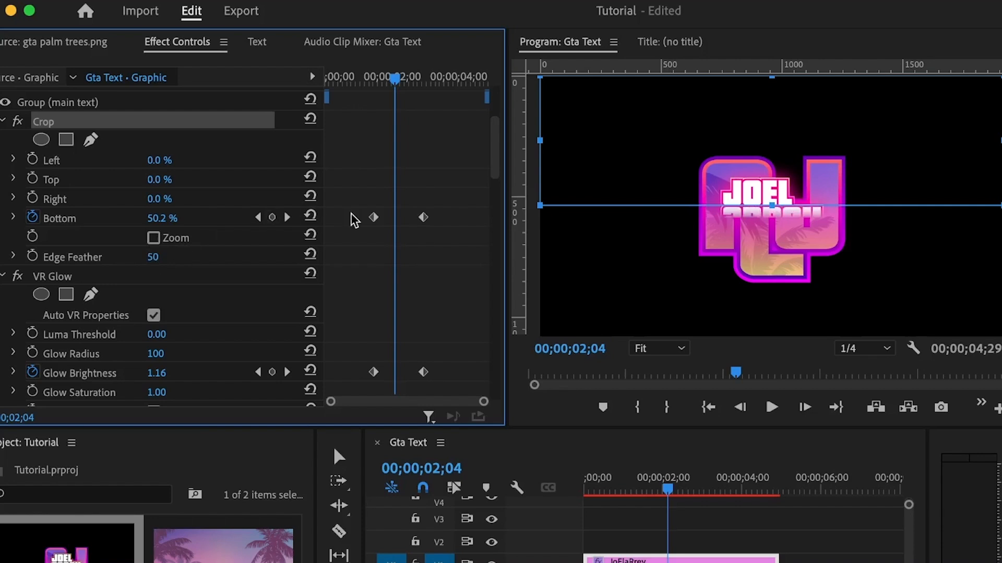
Step: Change the "main text" Crop Bottom and VR Glow Brightness keyframes to Continuous Bezier interpolation
drag(347, 199, 438, 385)
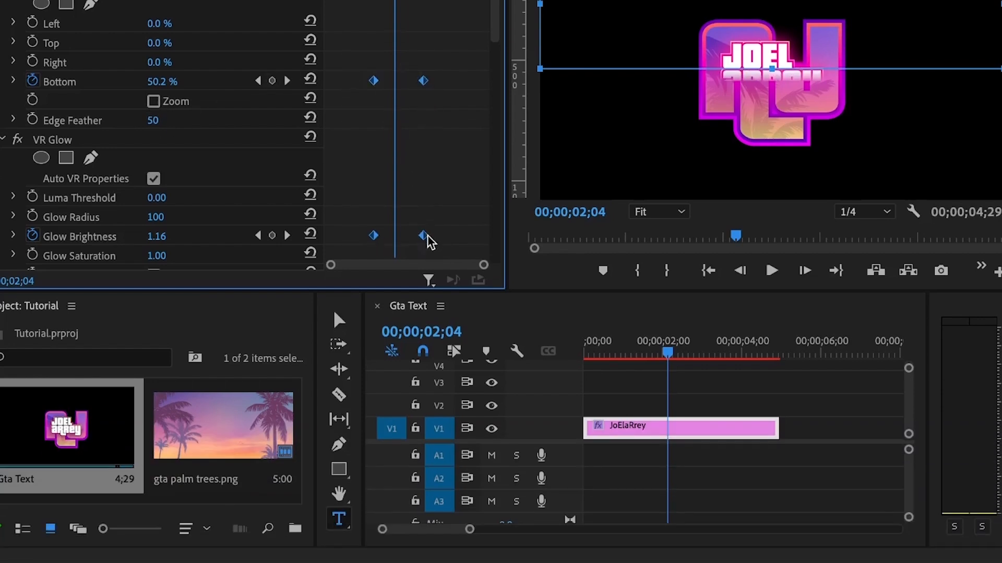
right_click(425, 238)
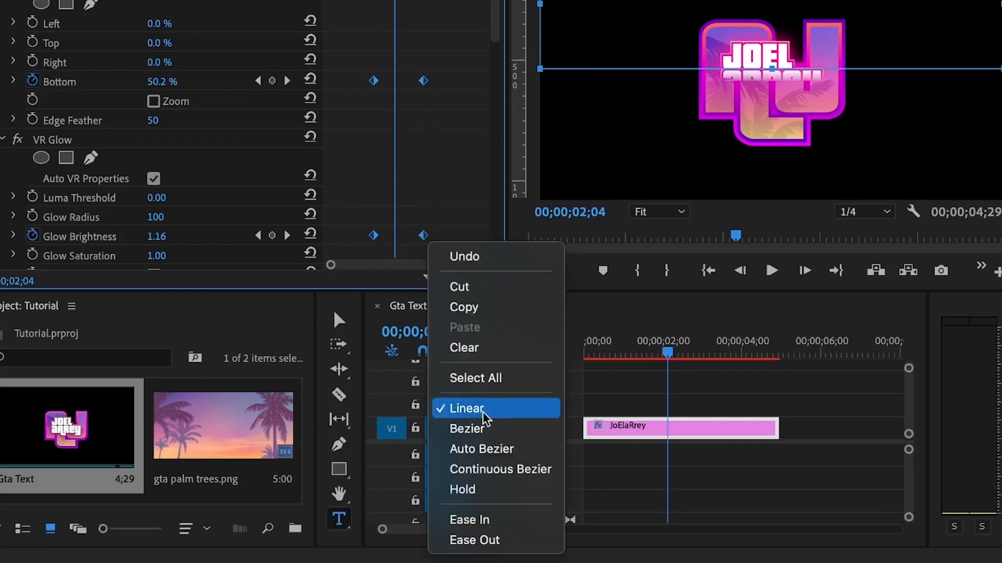
click(493, 470)
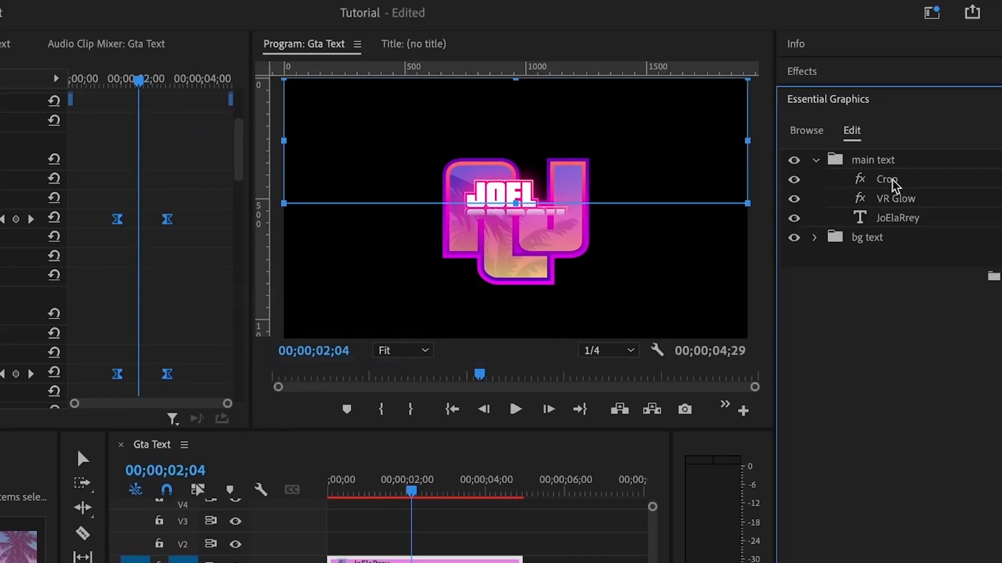
Step: Copy the Crop effect from the "main text" group and place the copy first inside the "bg text" group
click(890, 180)
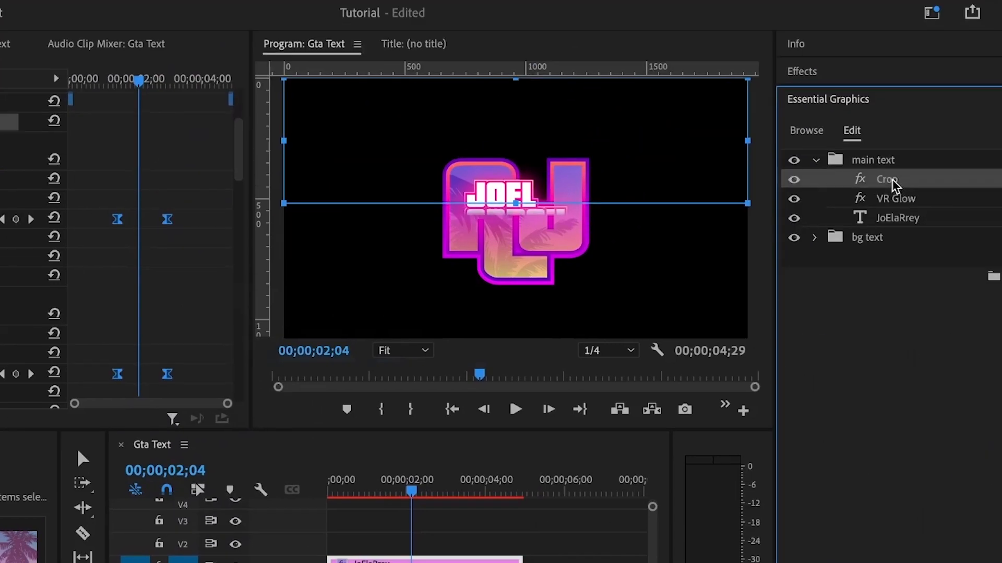
click(815, 160)
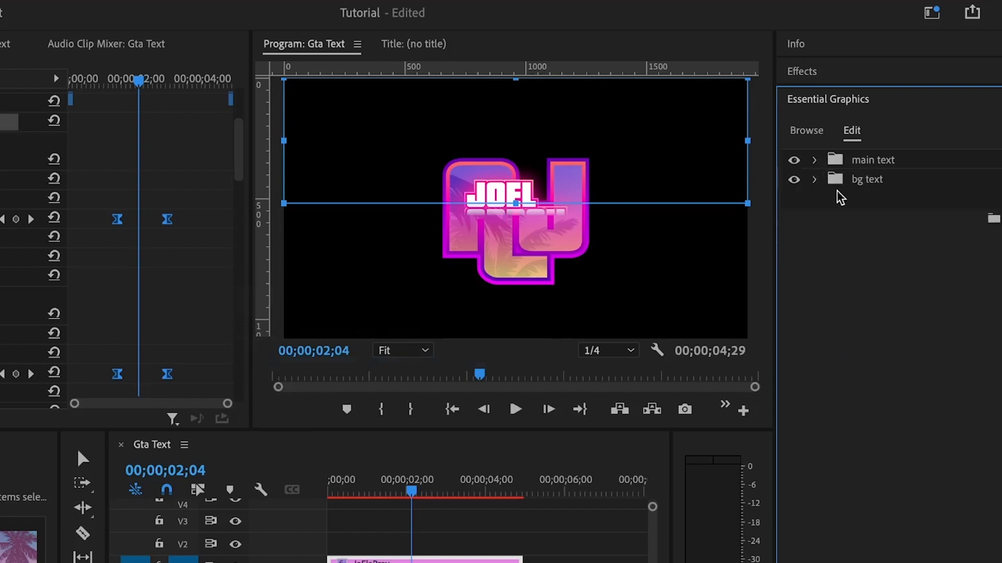
click(812, 180)
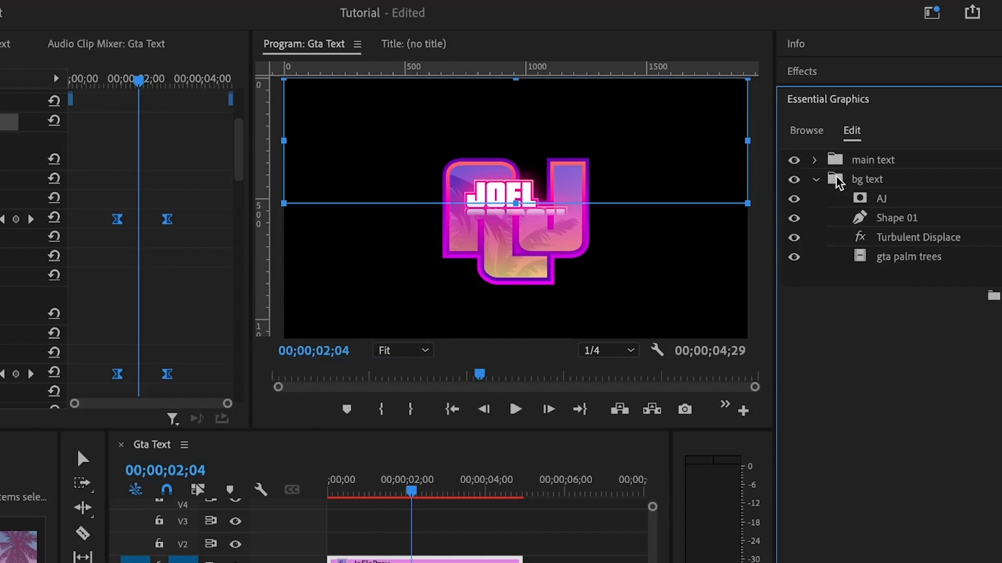
click(857, 178)
key(super+v)
click(865, 161)
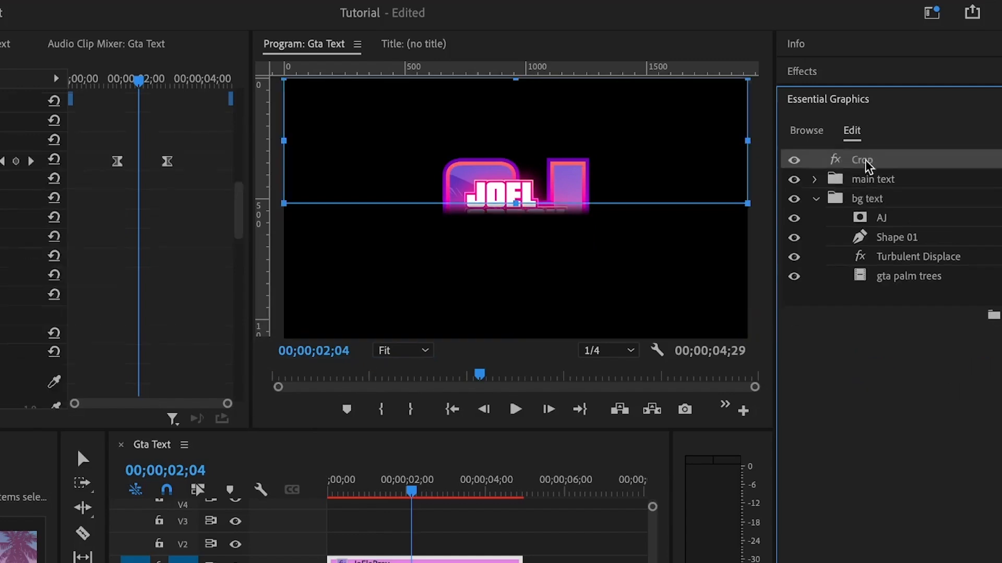
drag(867, 164, 867, 212)
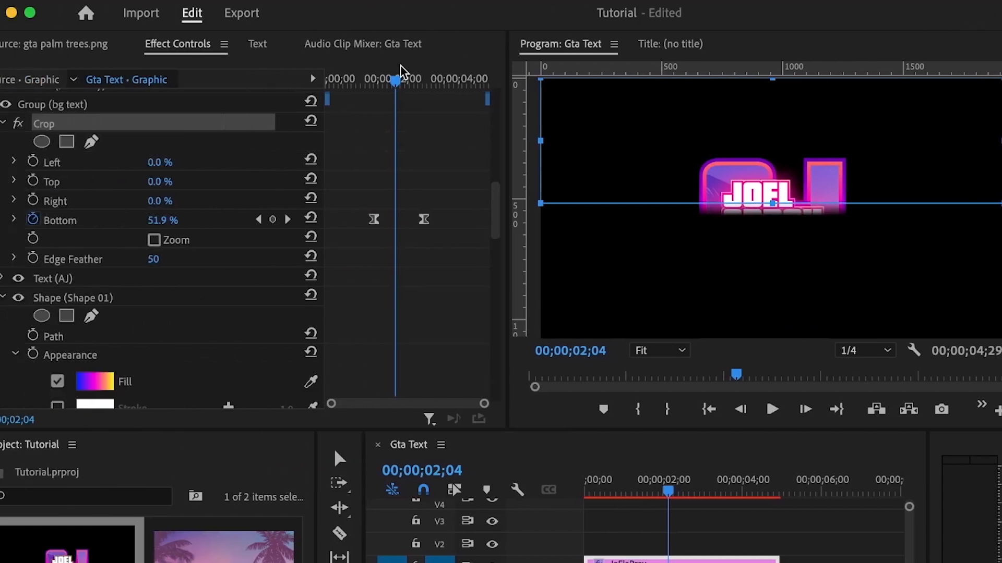
Step: Shift both Bottom keyframes of the "bg text" Crop earlier so the first one falls at 00;00;00;00
drag(350, 85, 229, 84)
scroll(378, 246, down, 10)
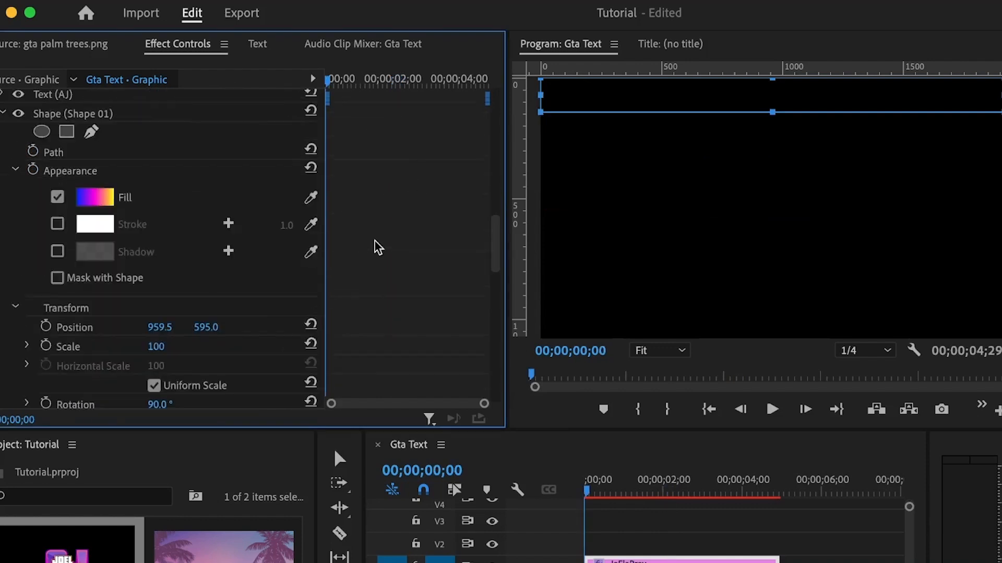
scroll(378, 246, down, 2)
key(Return)
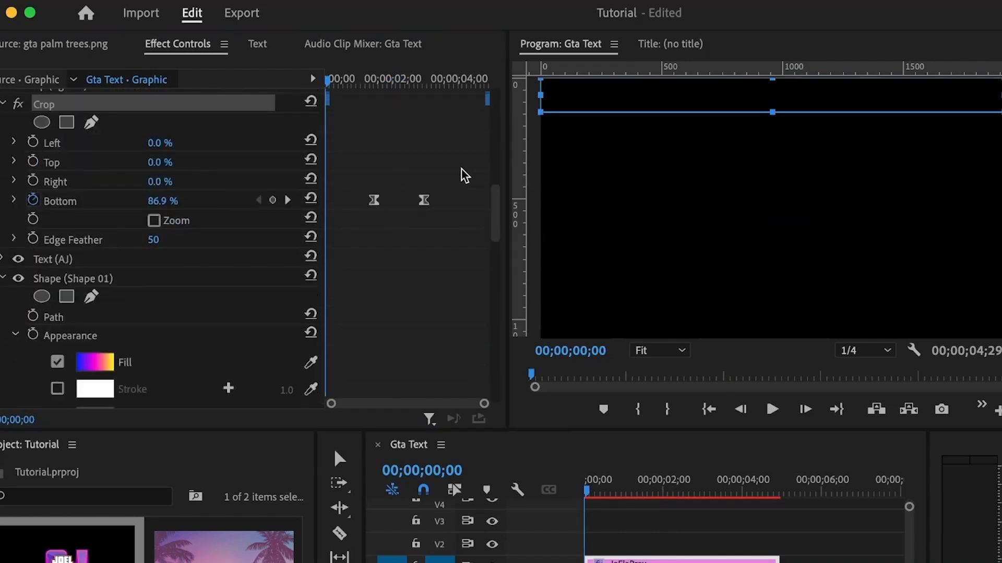
drag(461, 172, 276, 205)
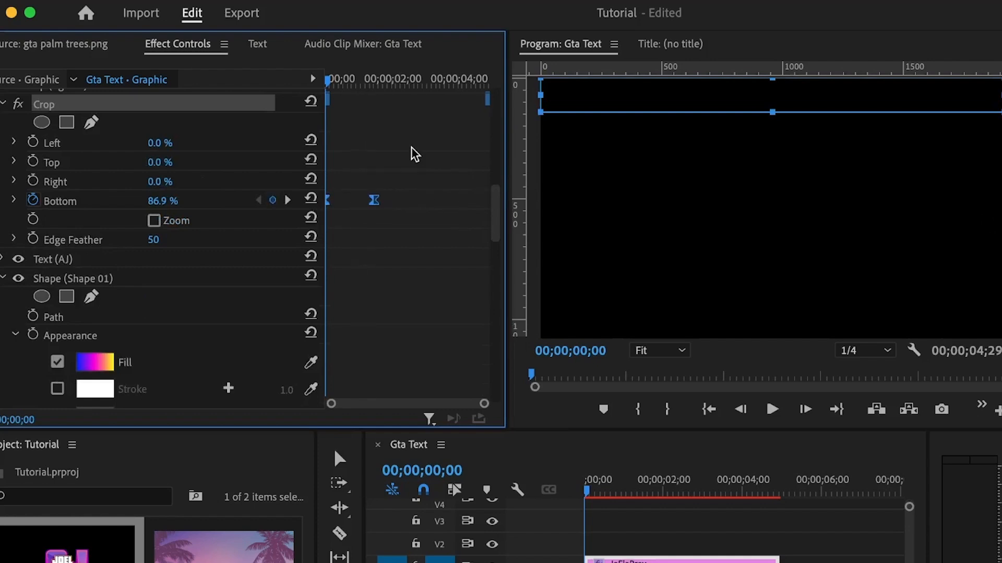
Step: Shift the "main text" Crop Bottom and Glow Brightness keyframes together about half a second earlier
scroll(412, 146, up, 5)
scroll(412, 196, up, 2)
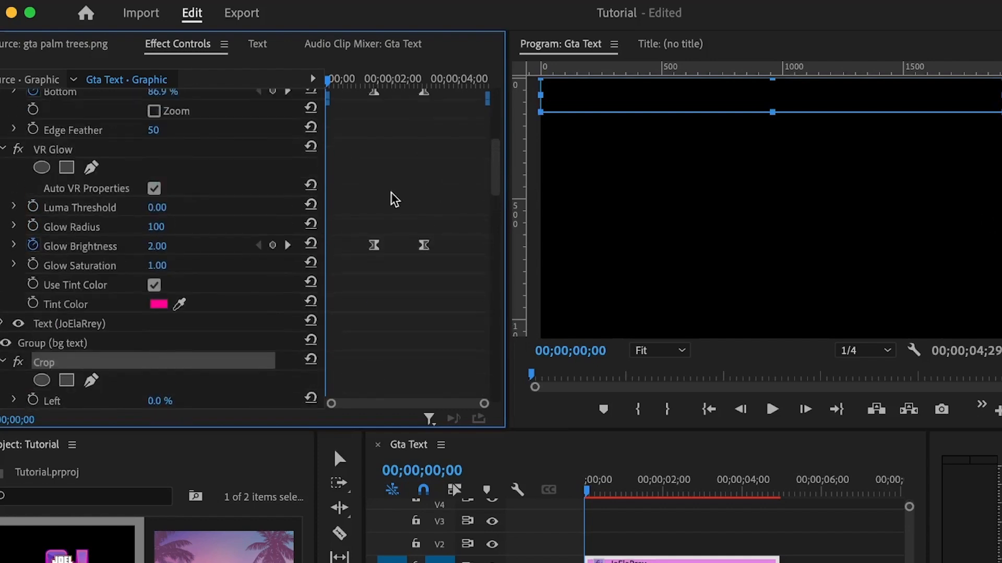
scroll(464, 134, up, 3)
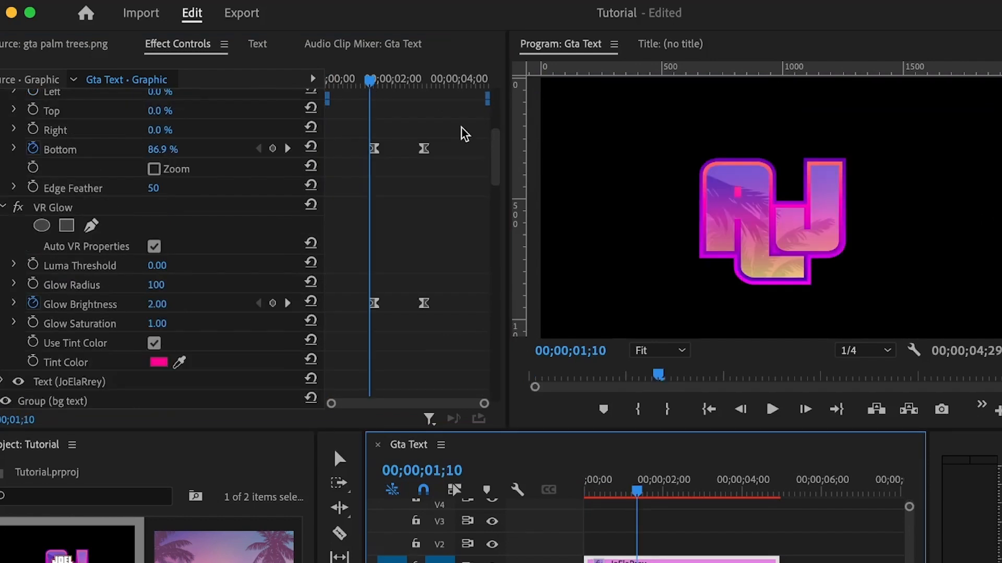
drag(464, 135, 369, 318)
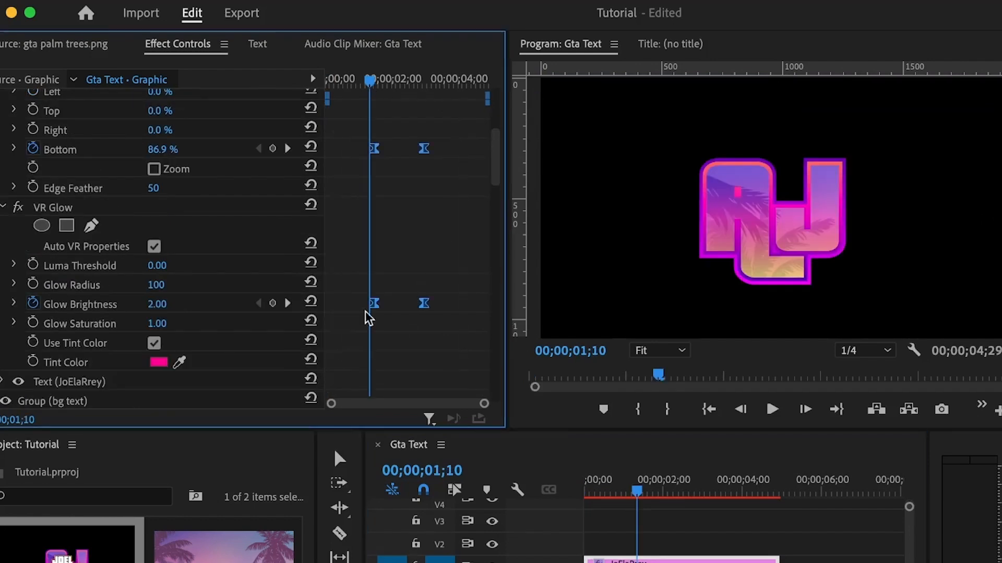
scroll(373, 305, down, 5)
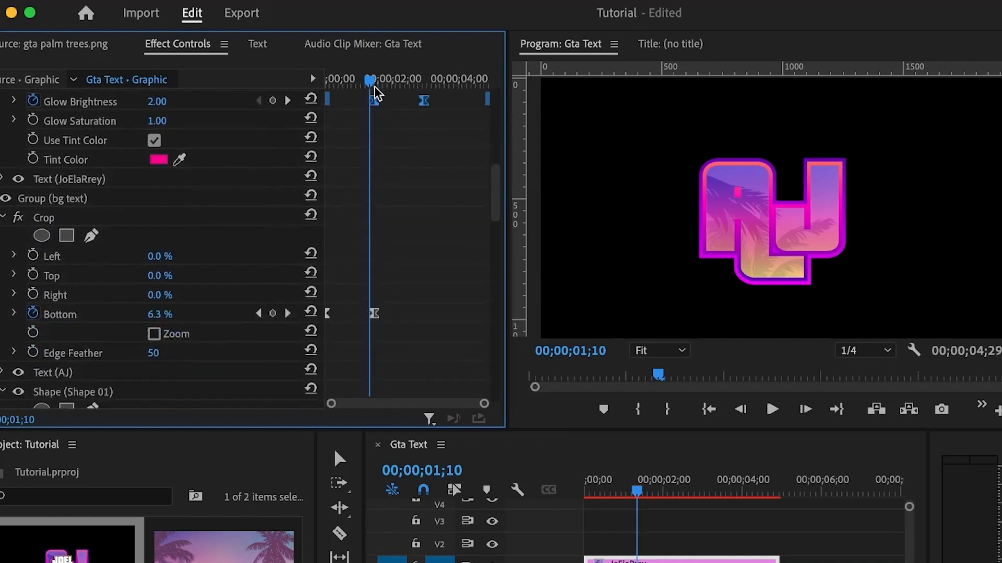
drag(375, 98, 357, 100)
scroll(440, 174, up, 5)
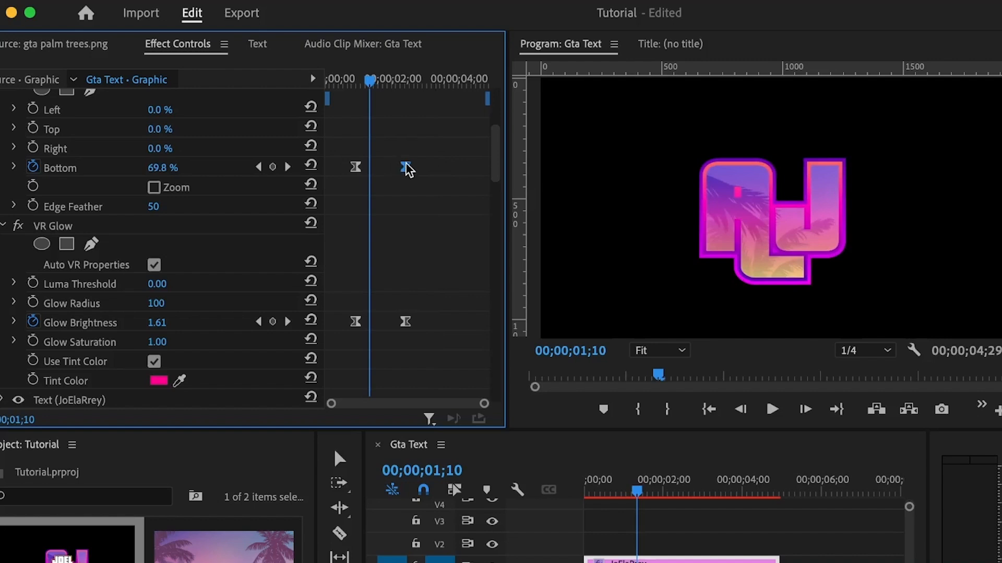
Step: Move the "main text" Crop's last Bottom keyframe to about 00;00;03;13 and preview the animation from the start
drag(404, 168, 439, 170)
scroll(156, 234, up, 2)
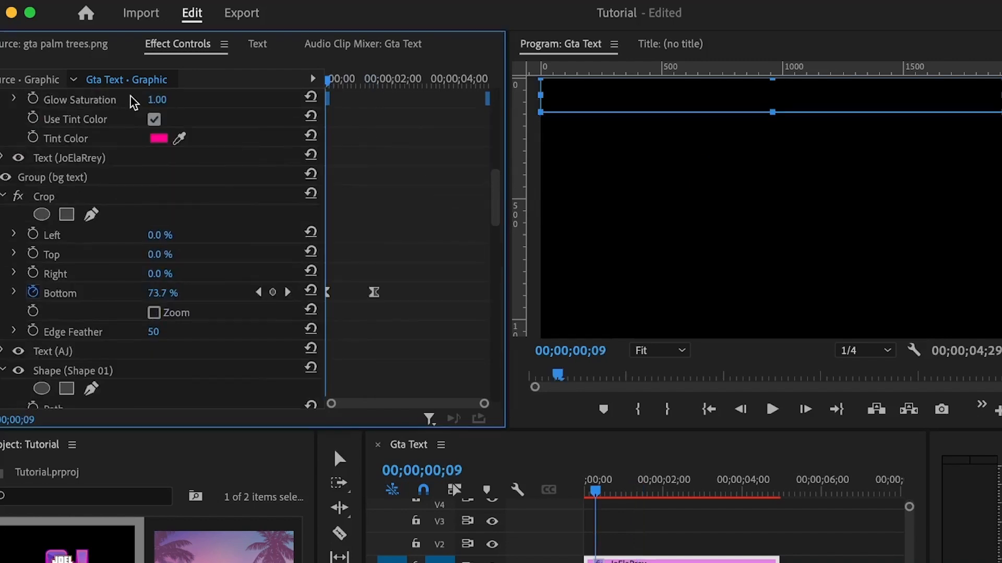
key(Home)
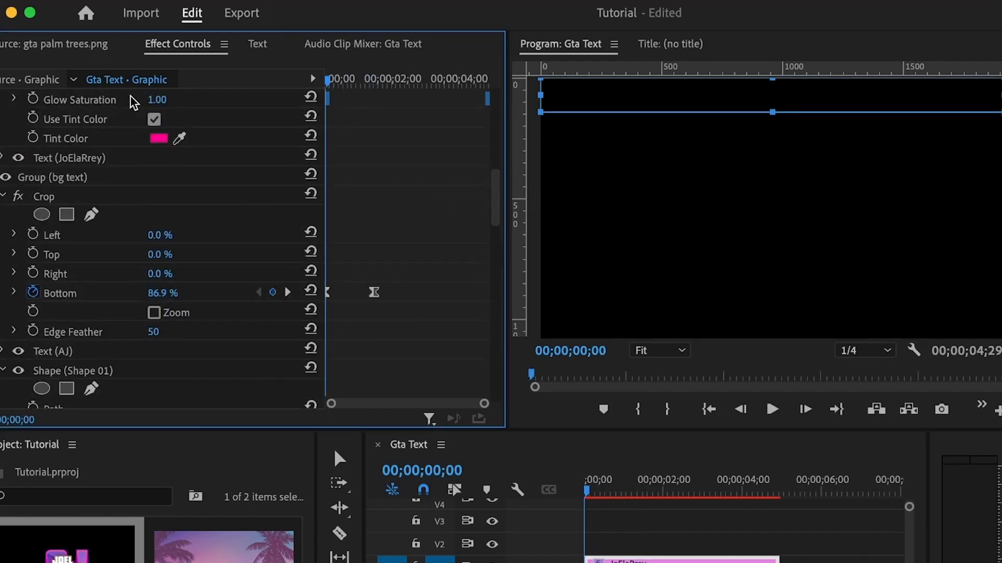
scroll(218, 85, up, 3)
key(space)
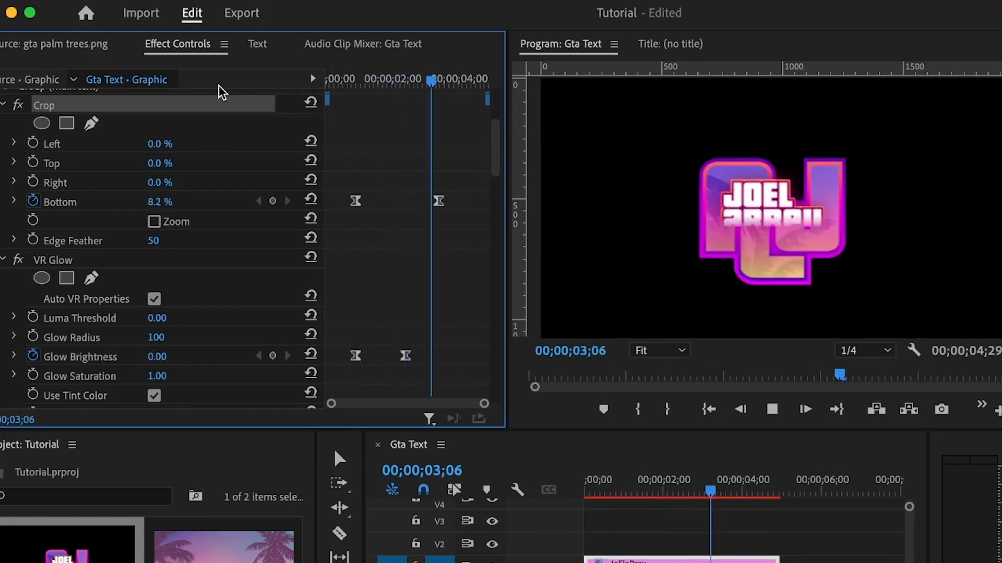
drag(454, 83, 442, 90)
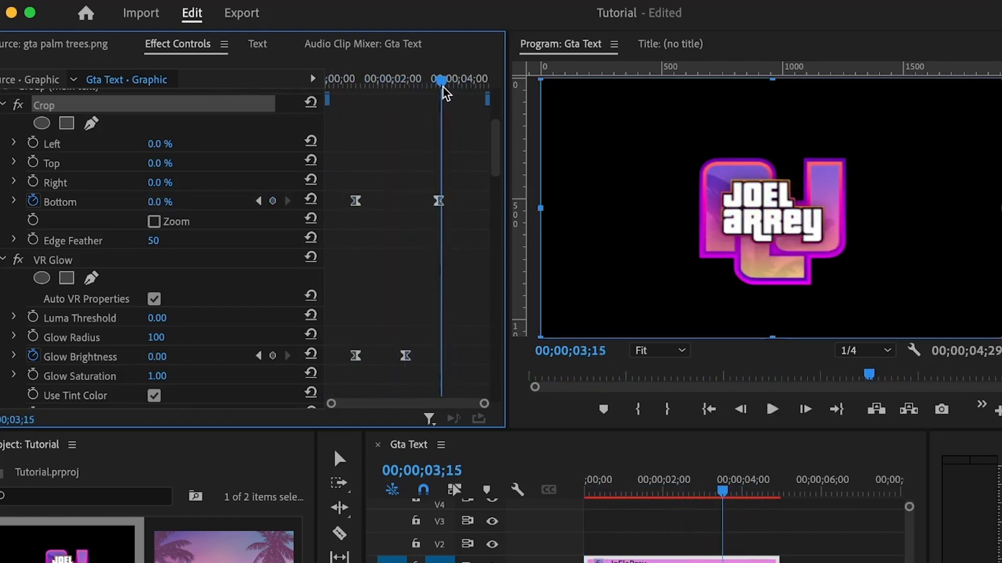
click(700, 490)
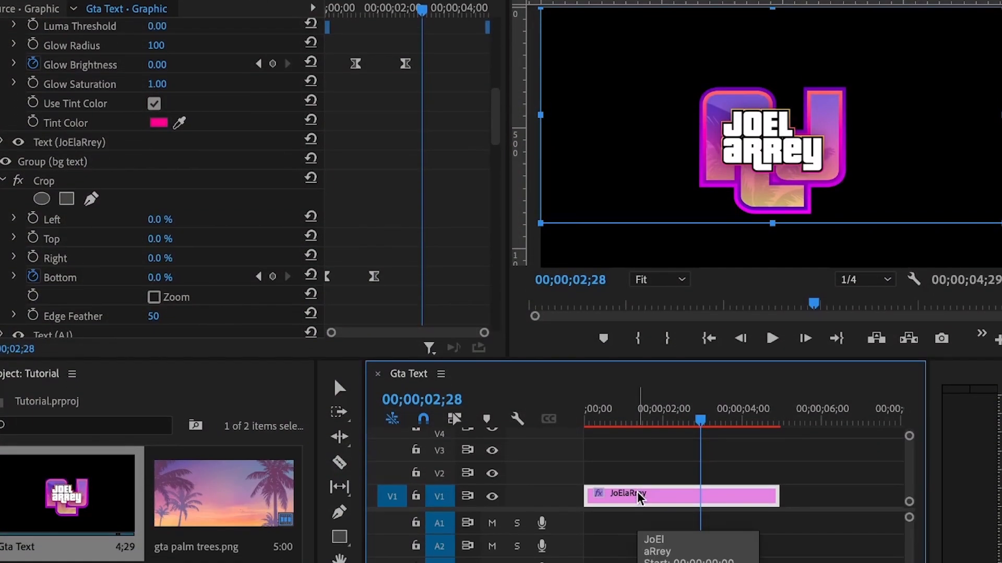
Step: Duplicate the graphic clip onto track V2 and play the sequence from the start up to 00;00;01;15
drag(639, 497, 636, 485)
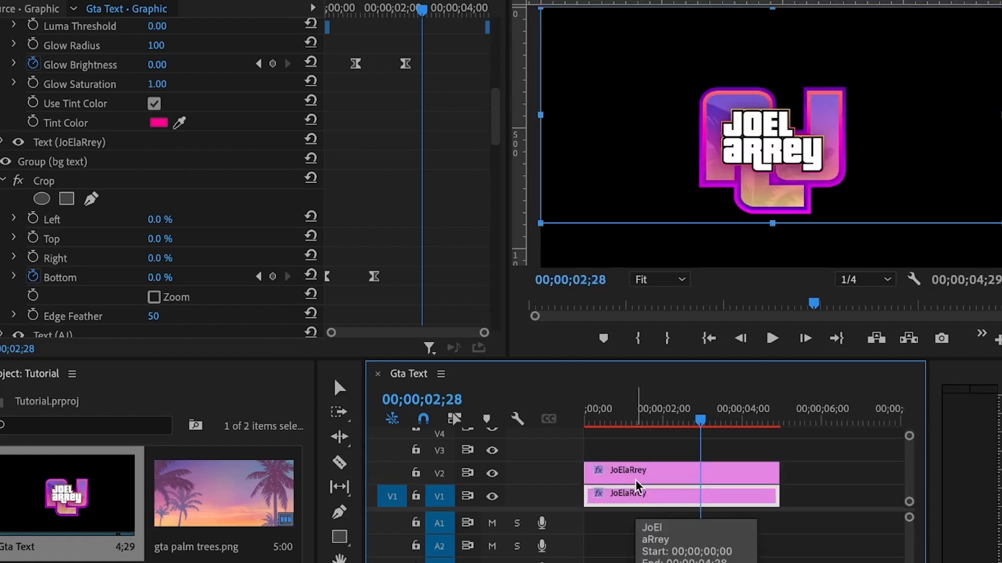
drag(614, 411, 439, 409)
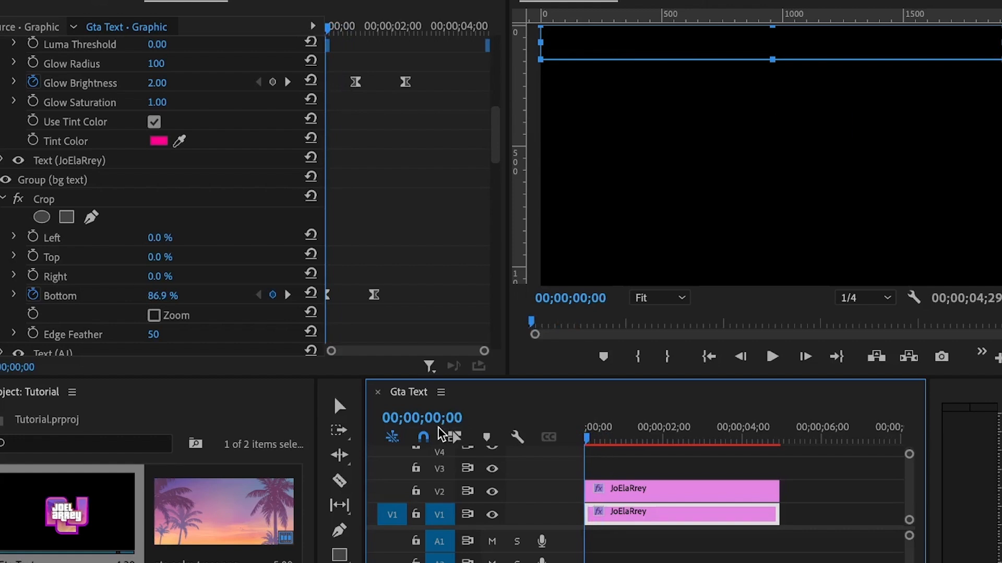
key(space)
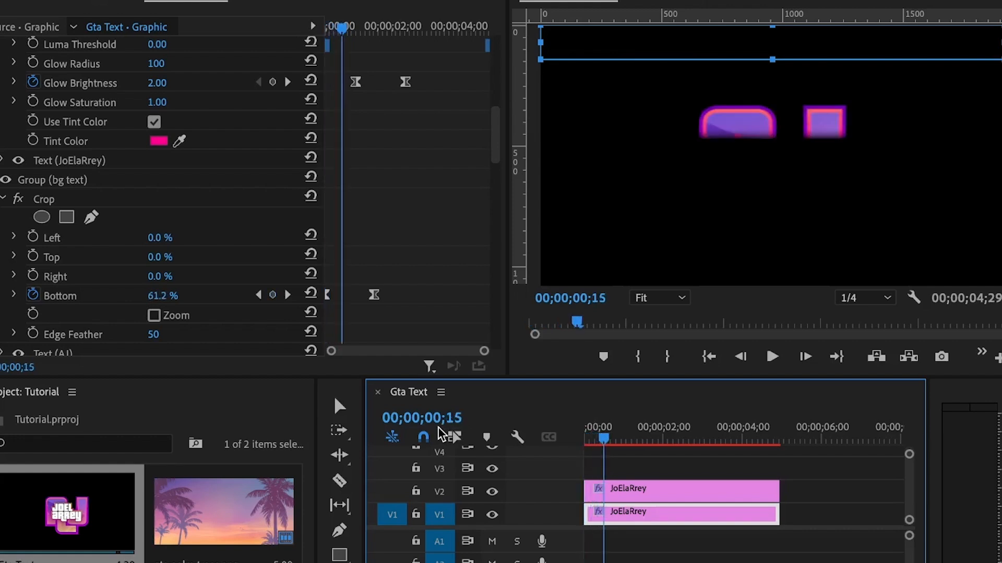
key(space)
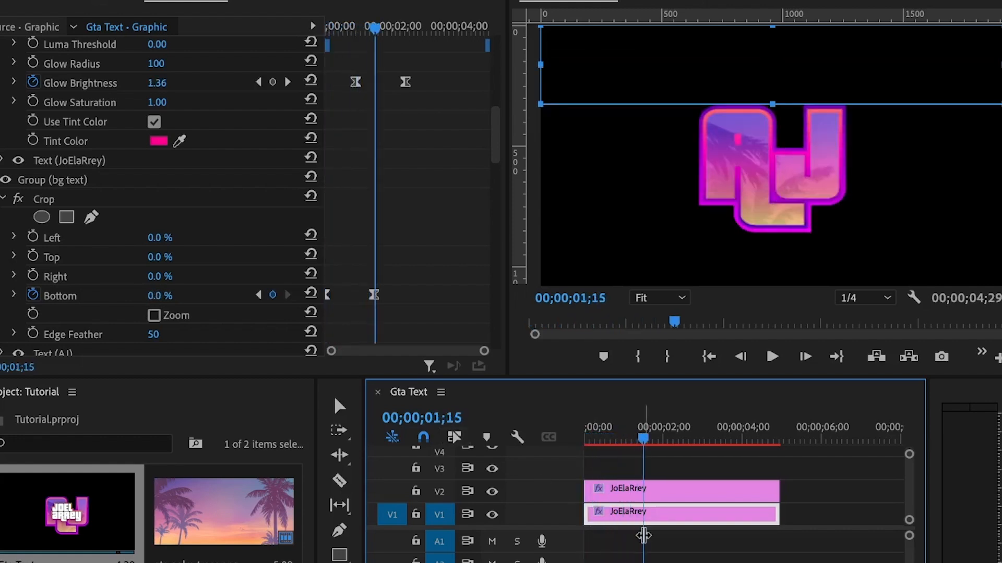
Step: Split the V1 clip at 00;00;01;15 and delete its second part, and move the V2 copy to start at the cut
key(c)
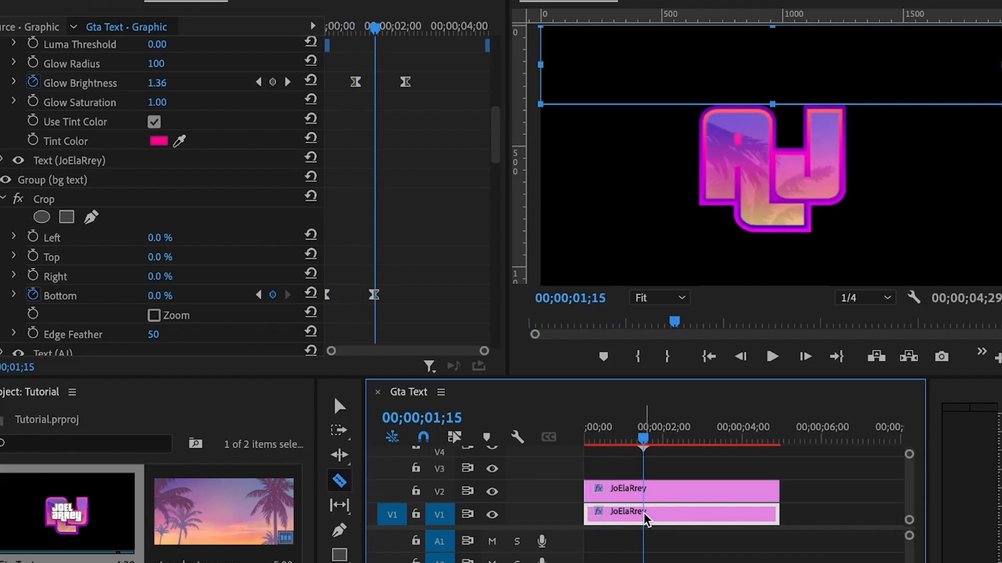
click(647, 515)
key(v)
click(681, 514)
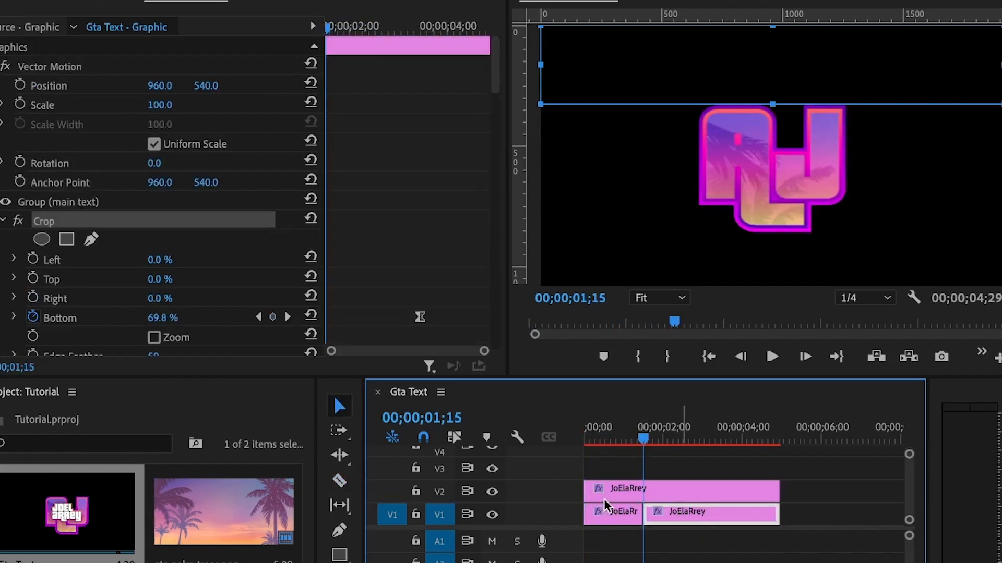
key(Delete)
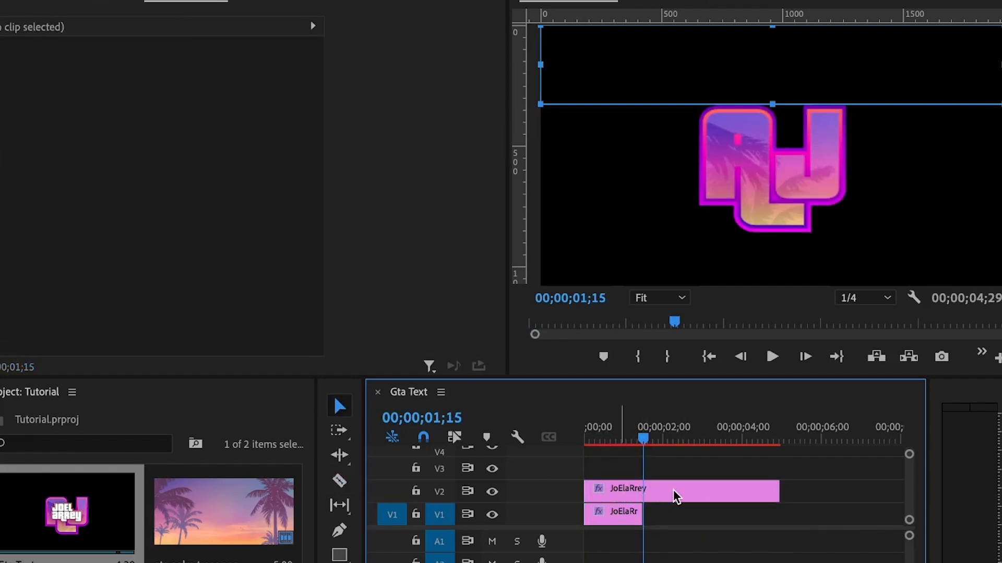
mouse_move(677, 494)
mouse_down()
mouse_move(730, 496)
mouse_move(686, 489)
mouse_up()
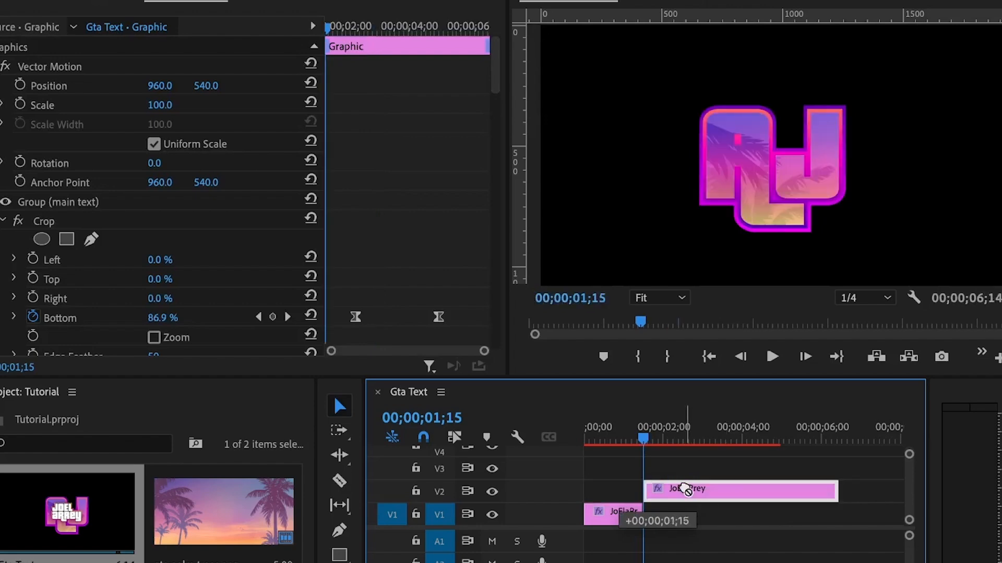
Step: Delete the "main text" group and the Crop effect of the "bg text" group from the short V1 graphic clip
click(616, 431)
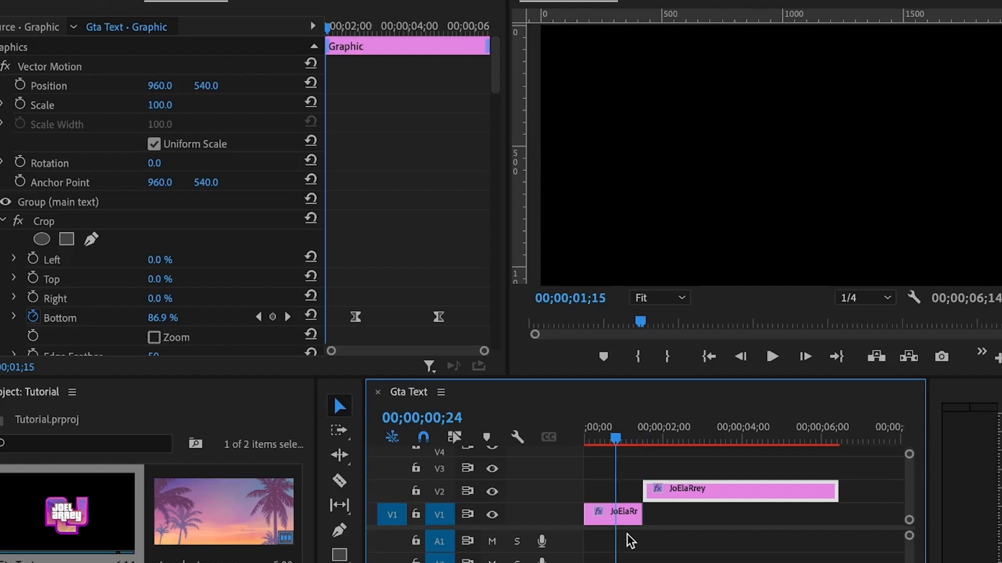
click(608, 516)
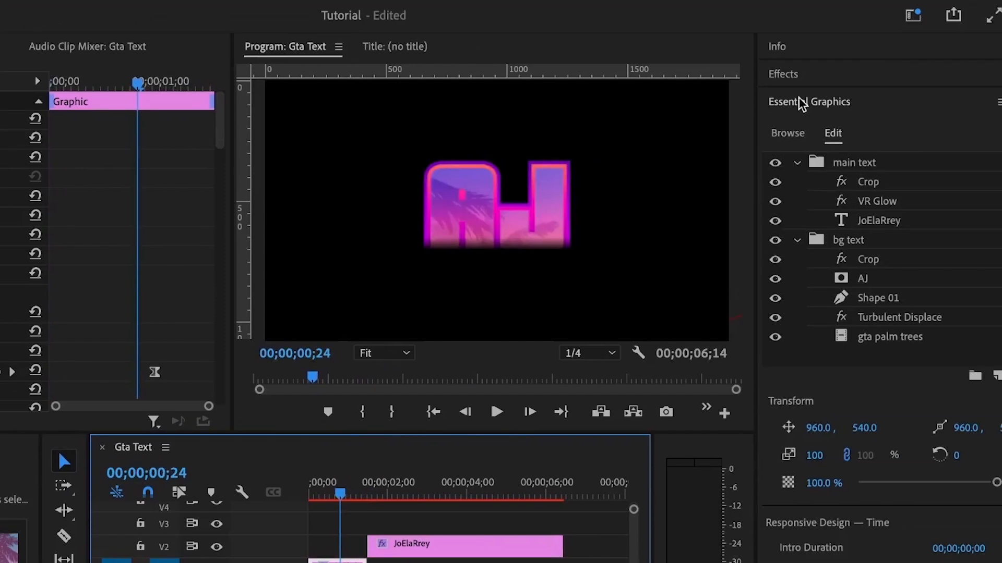
click(856, 164)
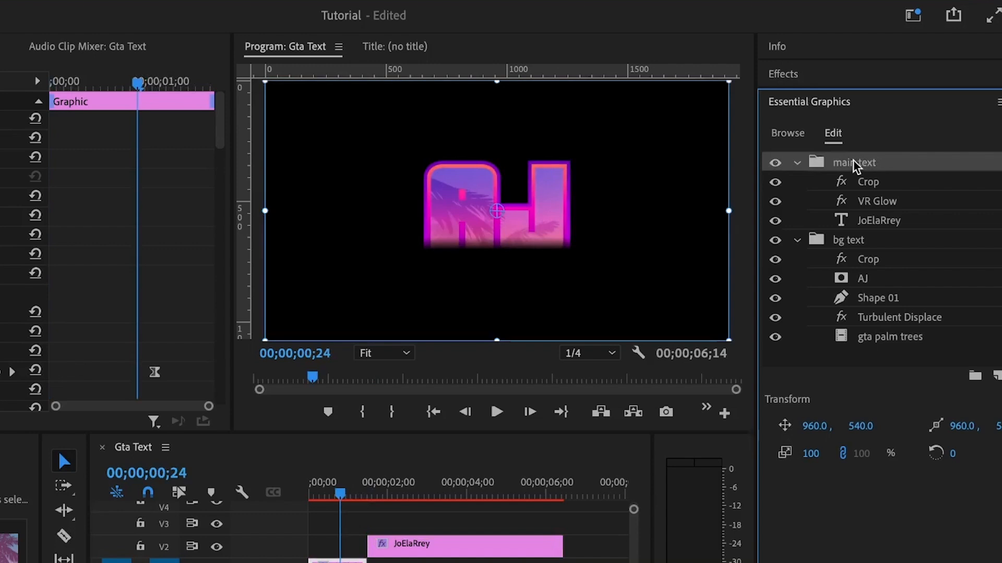
key(Delete)
key(Delete)
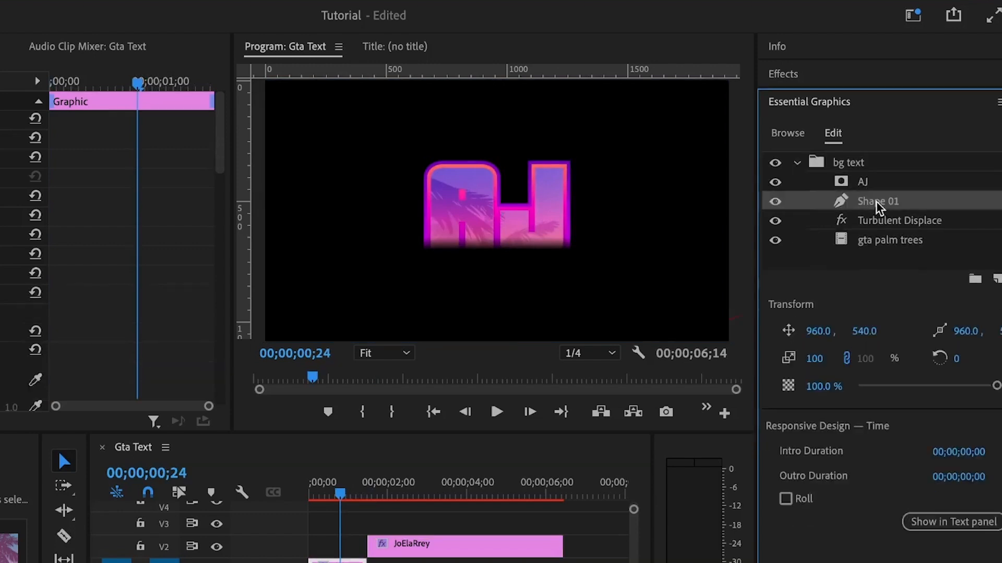
Step: Delete Shape 01, the Turbulent Displace effect and the gta palm trees image from the "bg text" group
click(878, 204)
key(Delete)
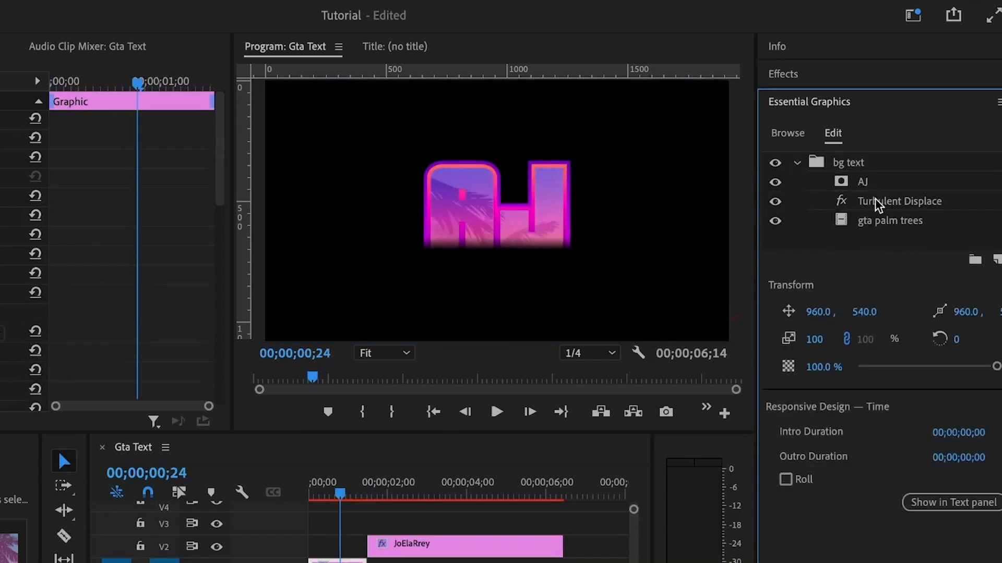
click(878, 202)
key(Delete)
click(878, 203)
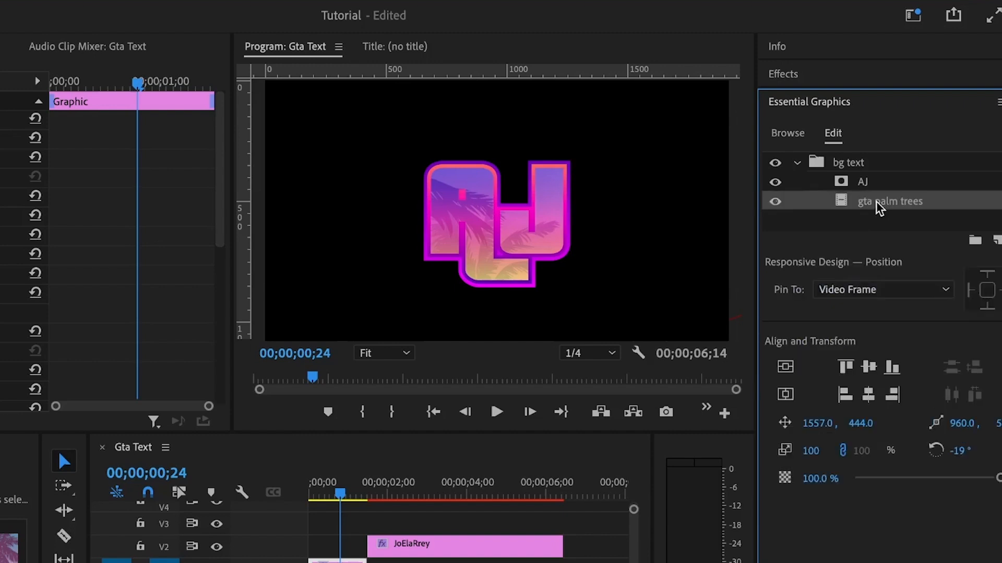
key(Delete)
Step: Move the AJ text layer out of the "bg text" group and delete the emptied group
drag(863, 182, 853, 161)
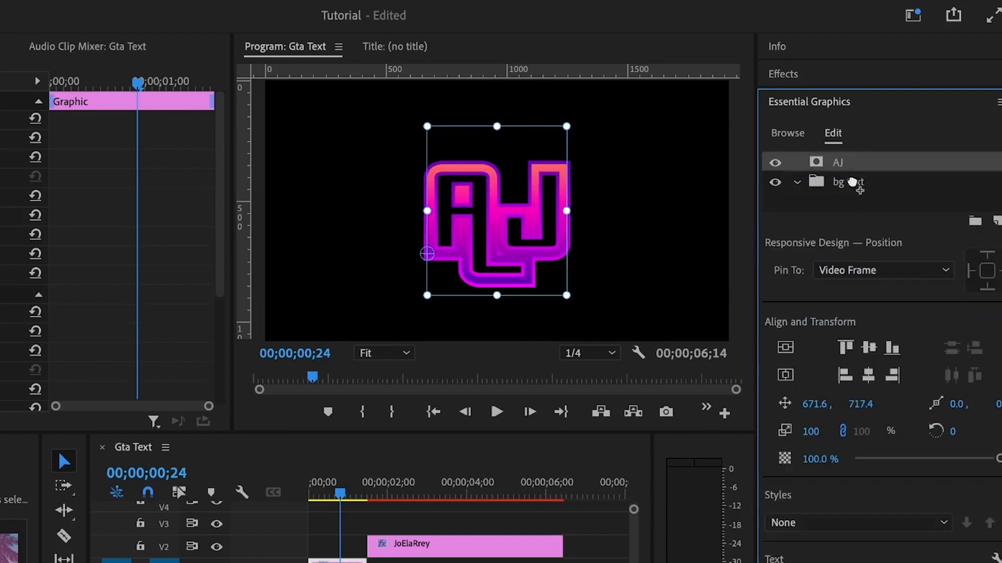
click(854, 185)
key(Delete)
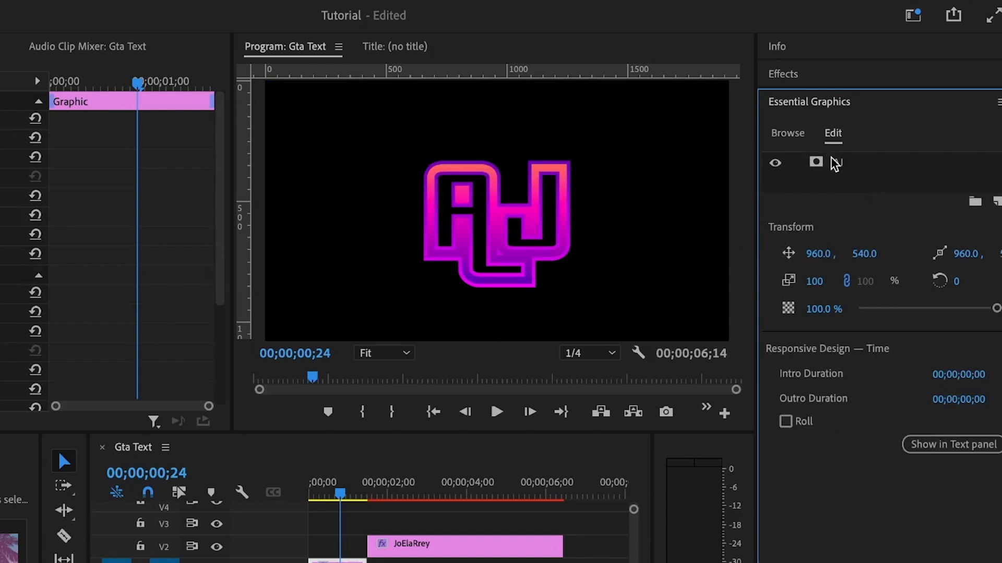
Step: Turn off both gradient strokes of the AJ text layer
click(835, 164)
scroll(835, 163, down, 6)
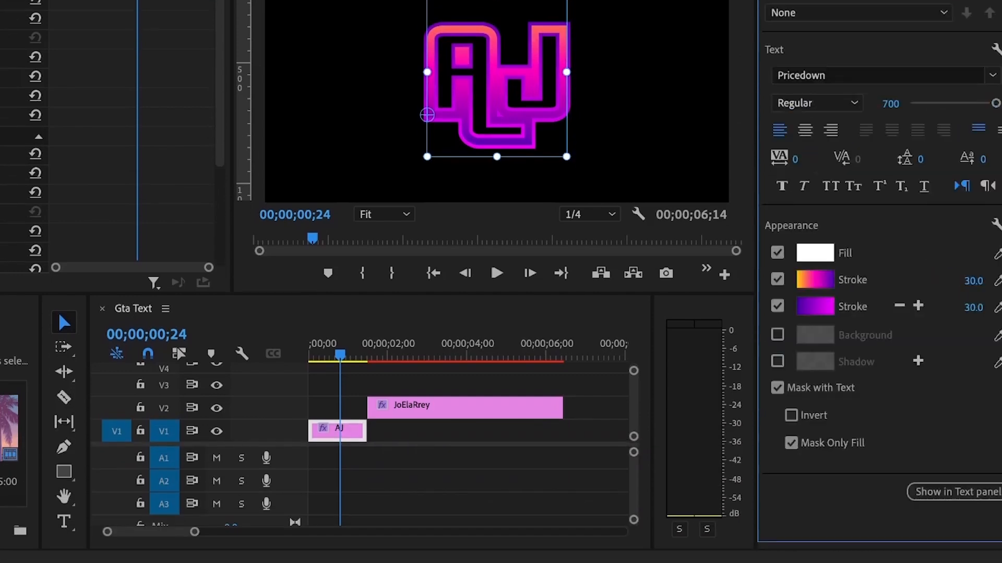
scroll(835, 208, down, 3)
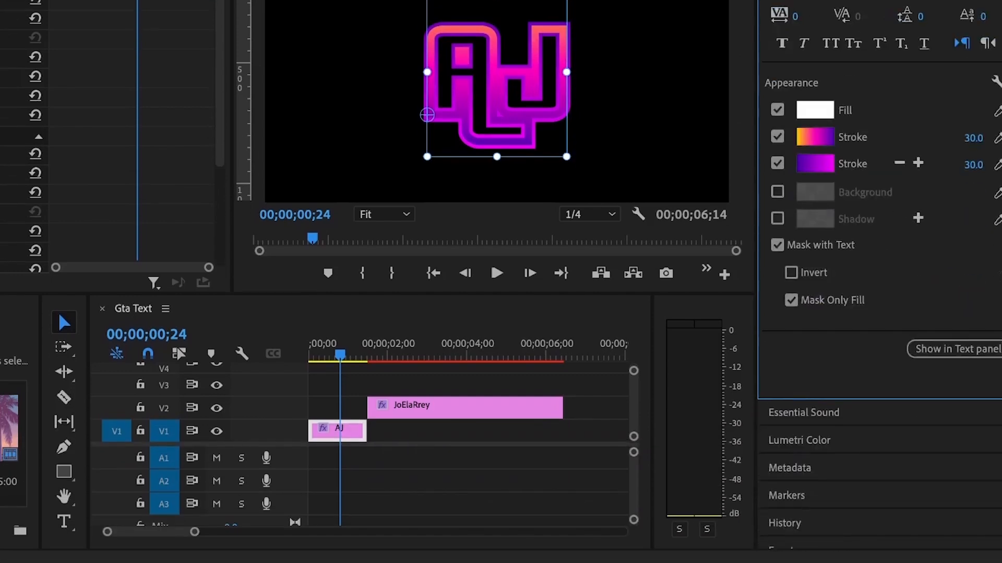
click(777, 163)
click(777, 137)
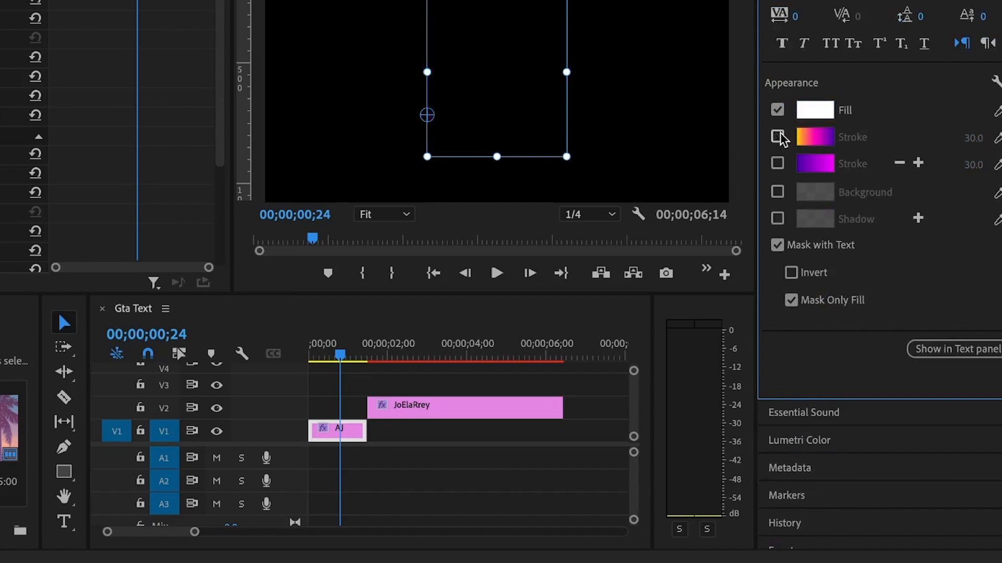
Step: Set the AJ text fill to black and turn off Mask with Text
click(810, 111)
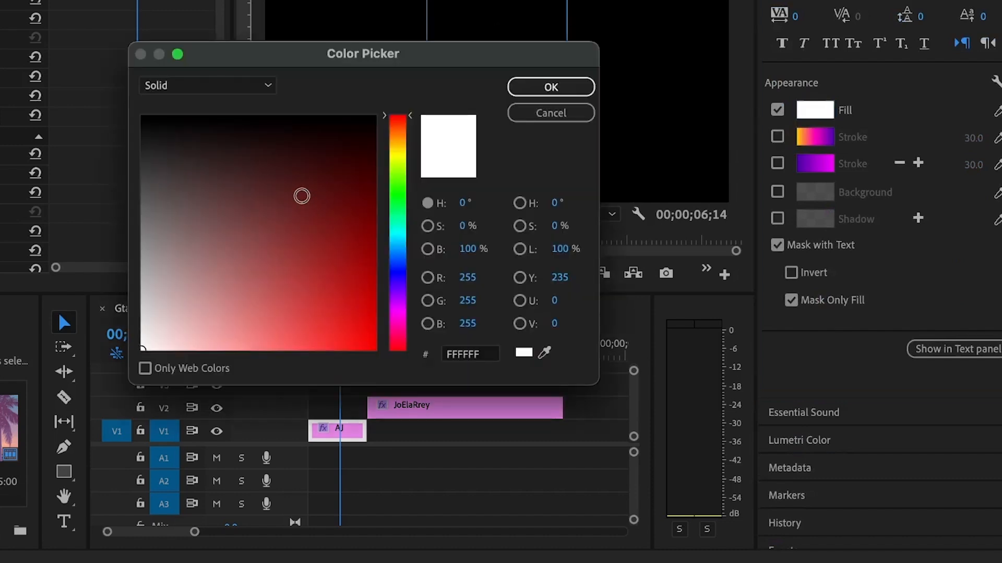
drag(303, 200, 452, 96)
click(551, 87)
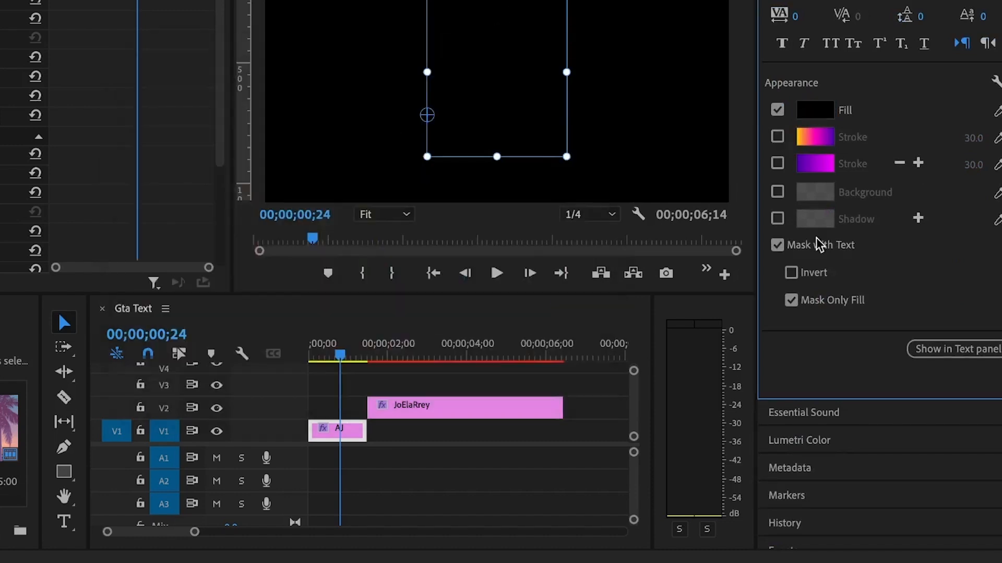
click(777, 246)
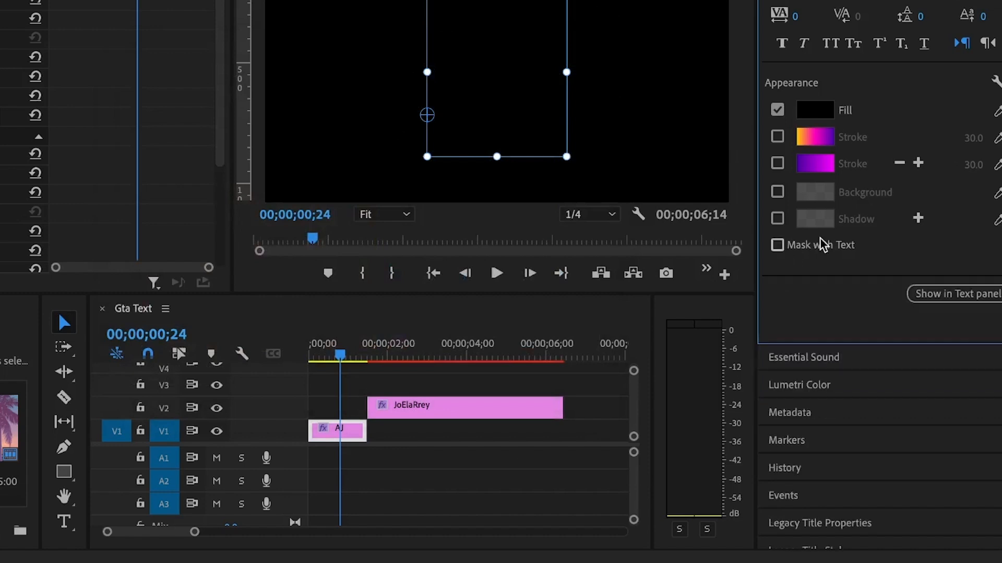
Step: Search the effects for "vr glow" and apply VR Glow to the V1 AJ graphic
click(792, 70)
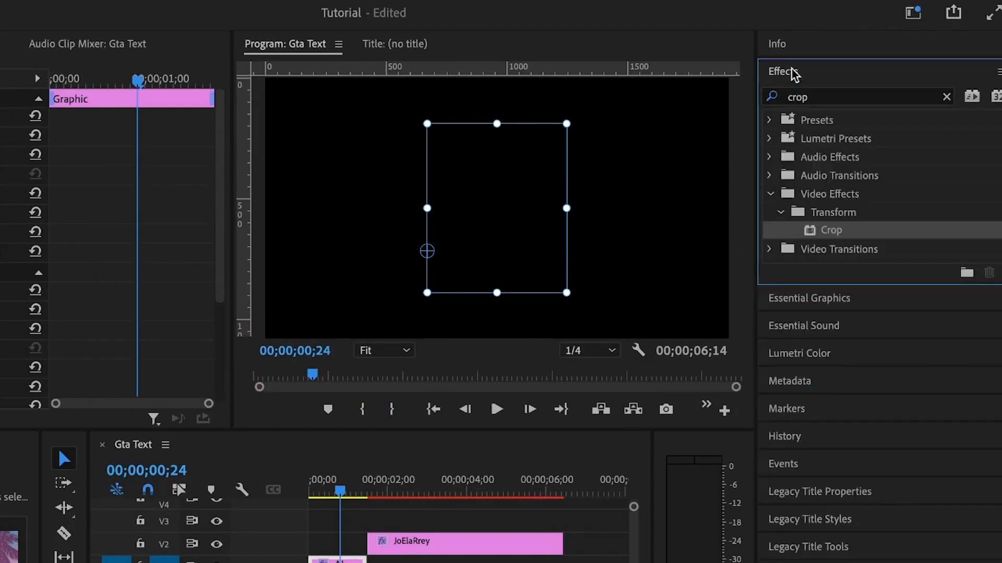
click(833, 99)
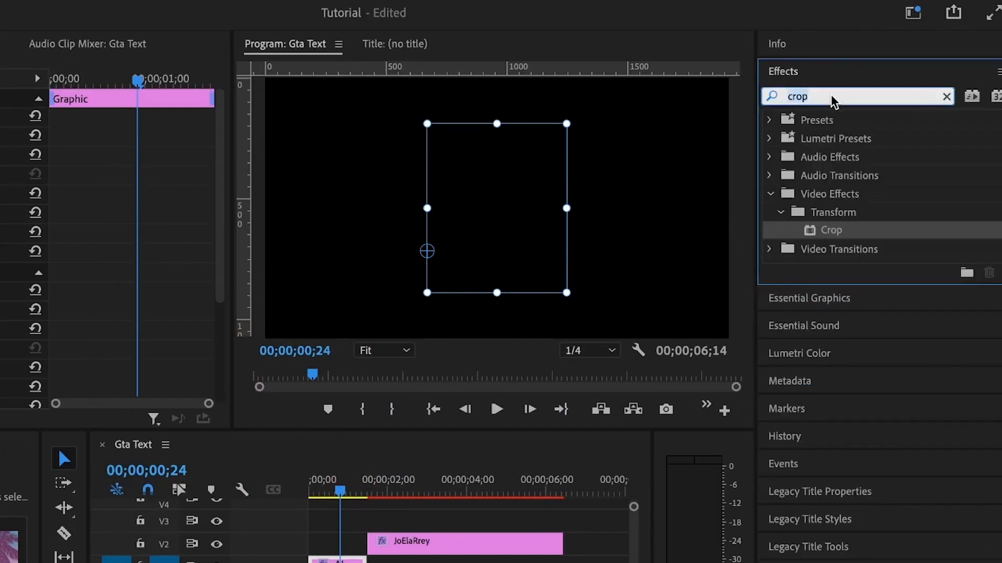
text(vr glow)
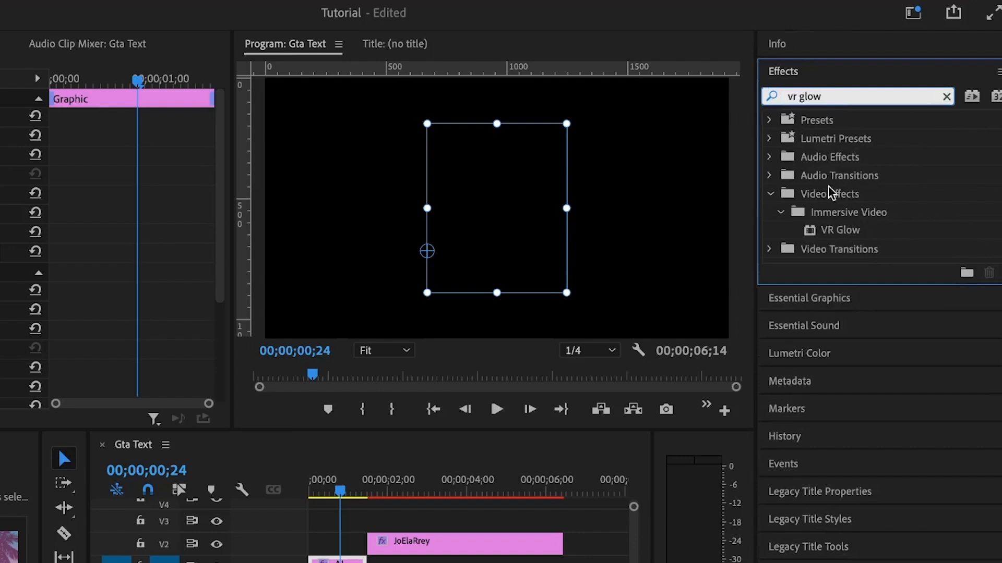
click(838, 229)
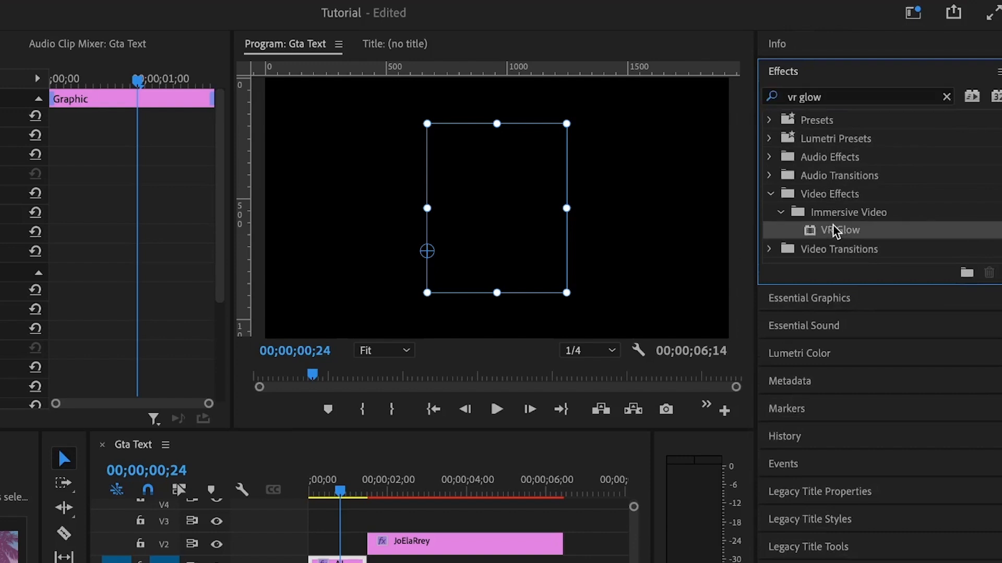
click(793, 296)
click(848, 179)
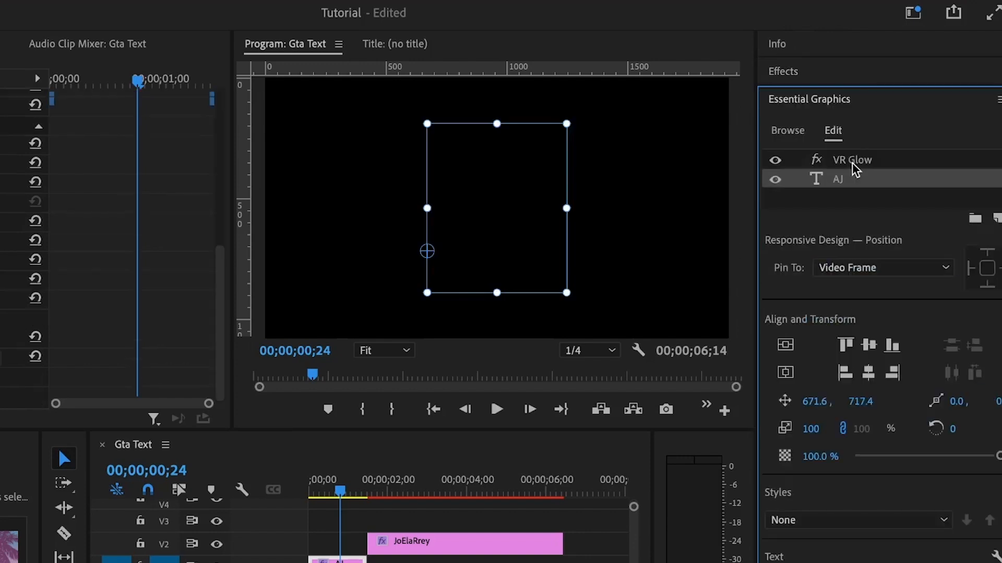
Step: Return the playhead to the clip start and set the VR Glow's Luma Threshold to 0
click(852, 163)
drag(136, 81, 0, 78)
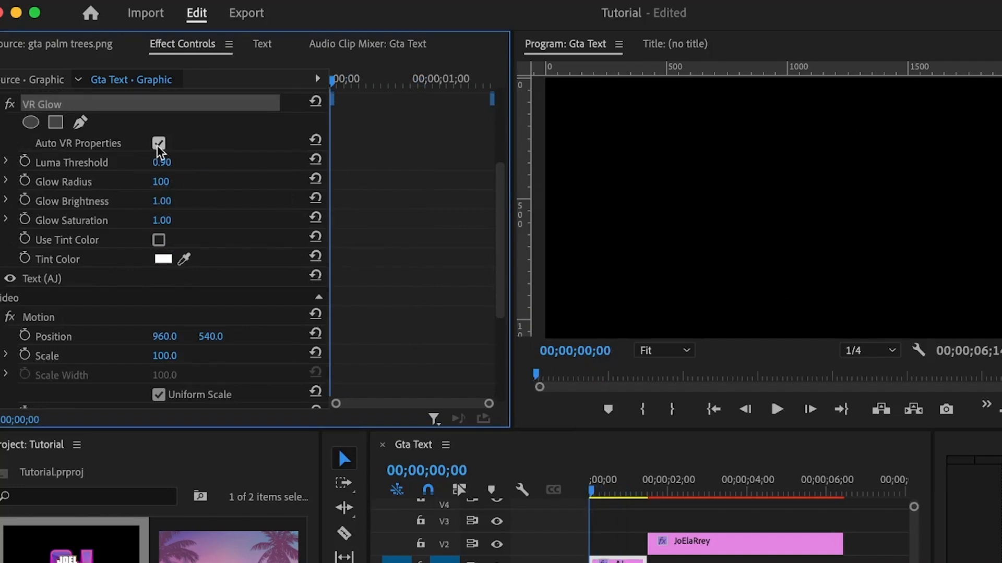
click(162, 162)
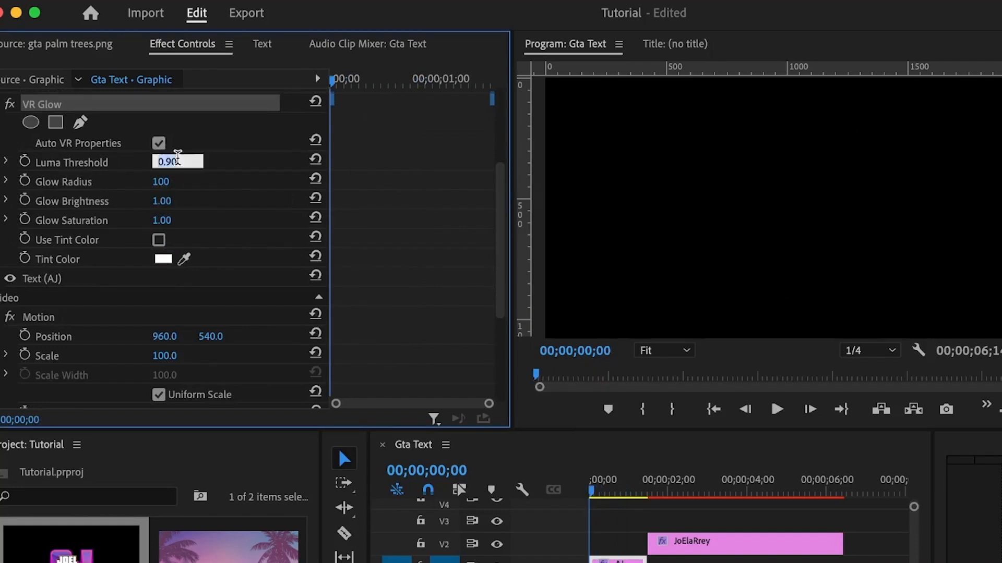
text(0)
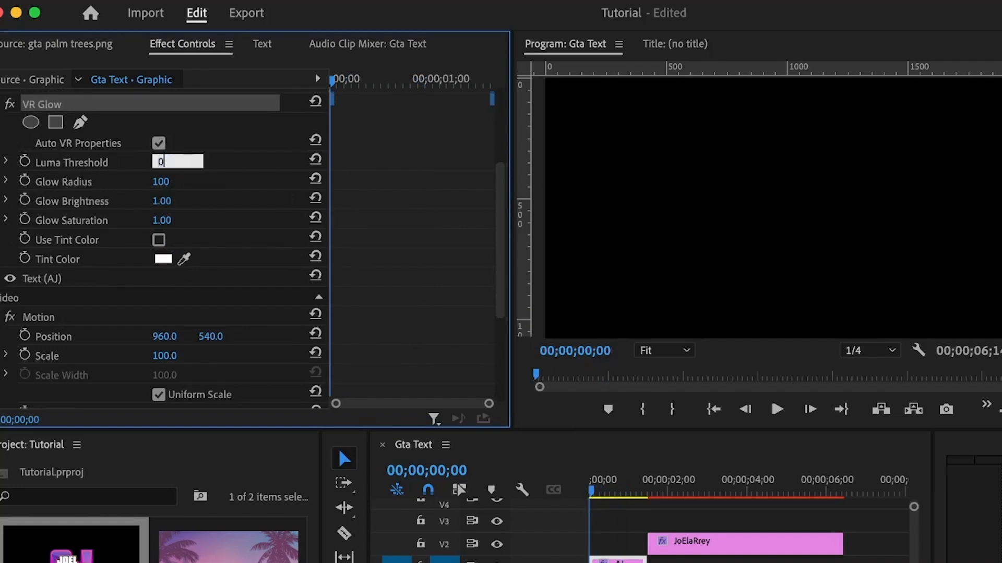
Step: Enable Use Tint Color on the VR Glow and set the tint to pink FF00E7
click(159, 241)
click(159, 240)
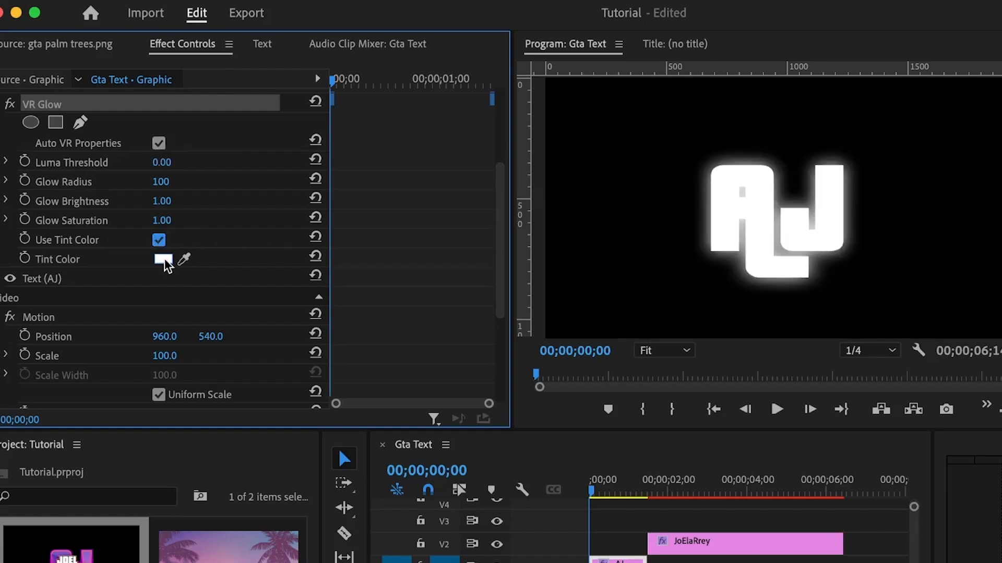
click(163, 259)
click(681, 442)
drag(618, 451, 760, 502)
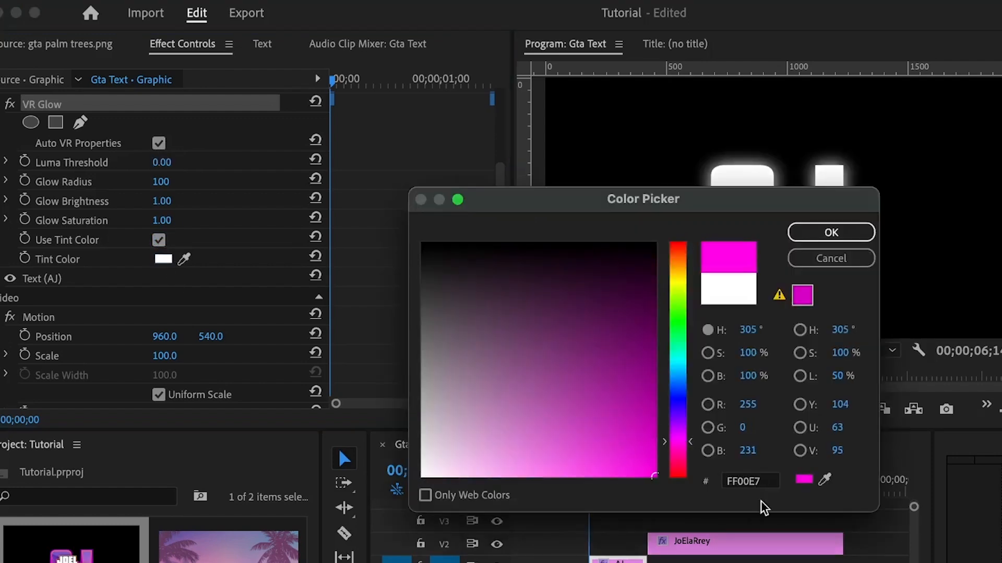
click(841, 232)
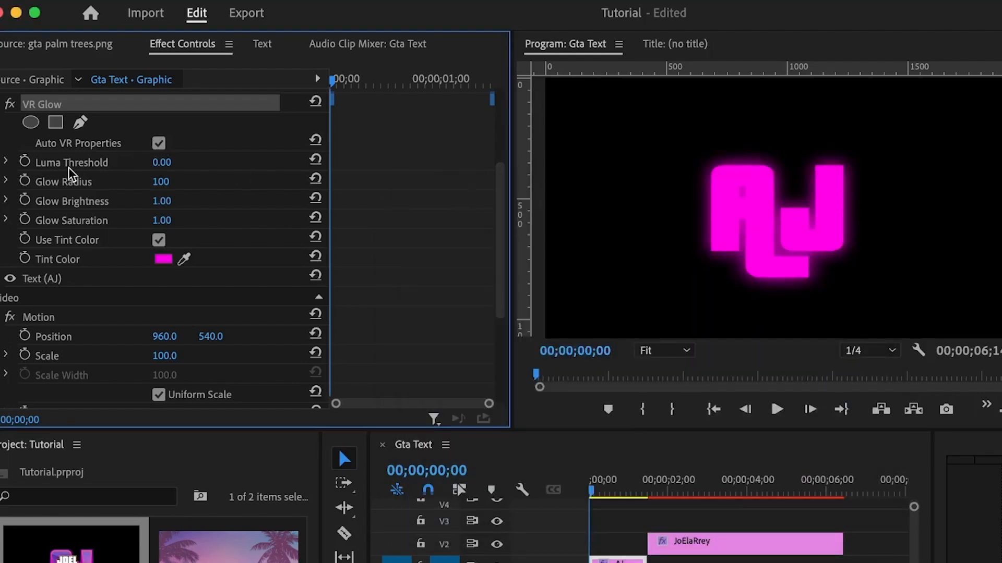
Step: Keyframe the VR Glow's Glow Radius and Glow Brightness at the clip start, and set both to 0 at 00;00;01;13
click(24, 182)
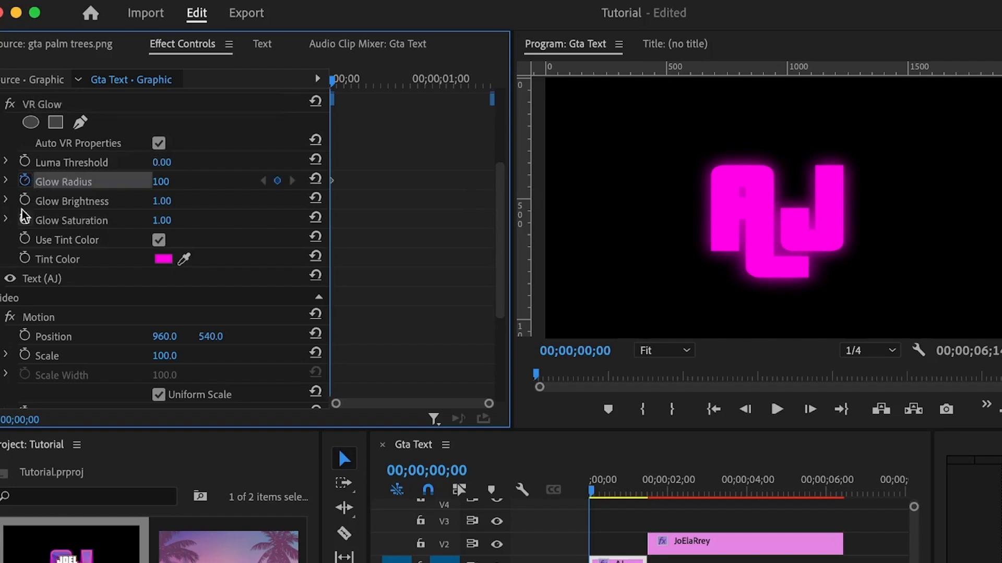
click(23, 203)
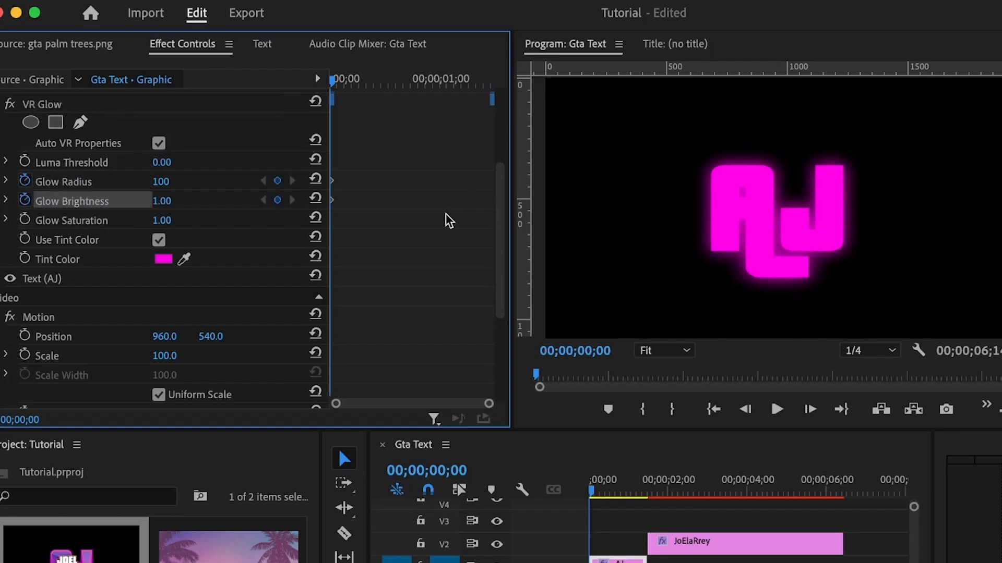
click(646, 494)
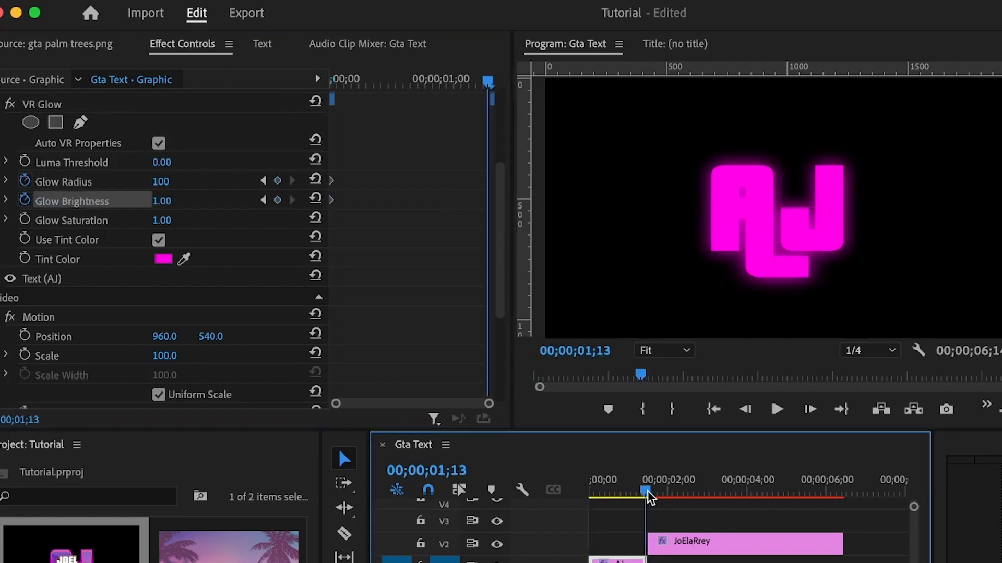
click(277, 181)
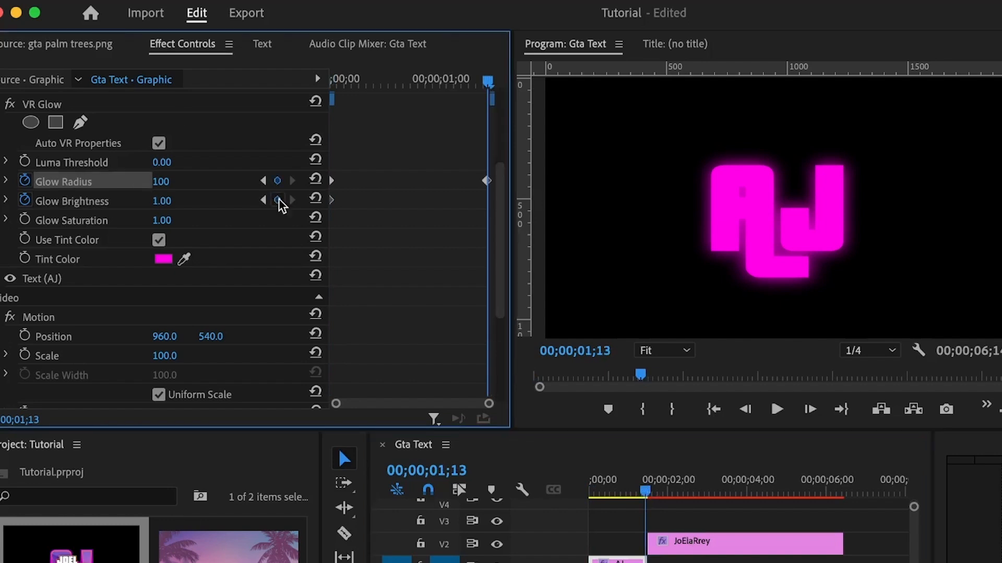
click(277, 199)
click(161, 181)
text(0)
click(161, 201)
text(0)
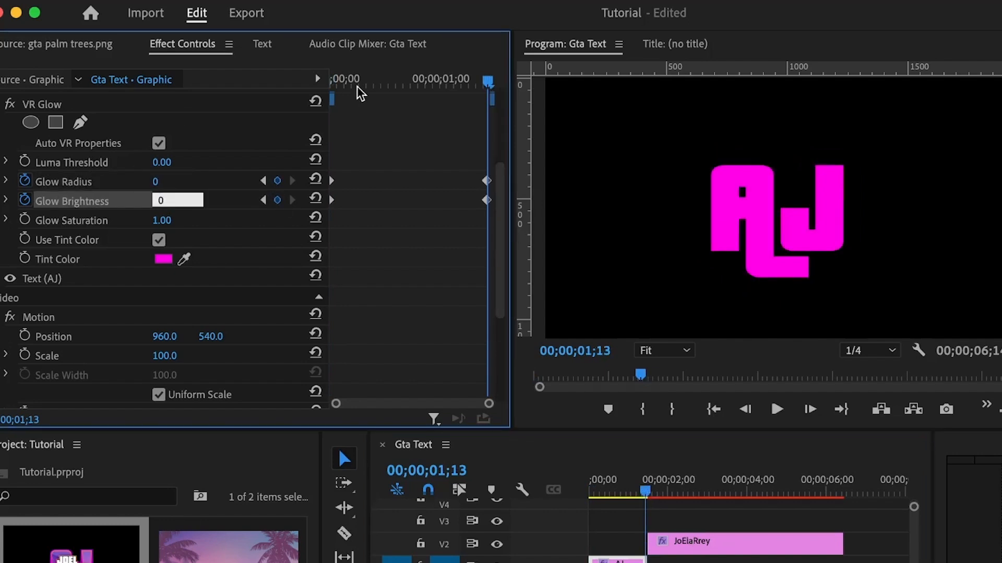
Step: At the clip start, set the Glow Radius keyframe to 150 and the Glow Brightness keyframe to 5
drag(359, 93, 228, 85)
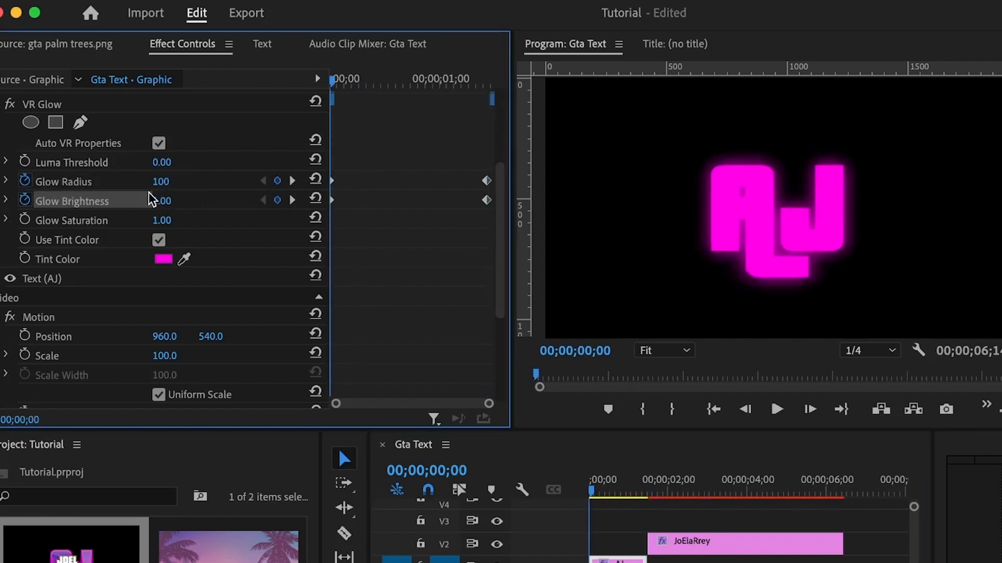
click(165, 182)
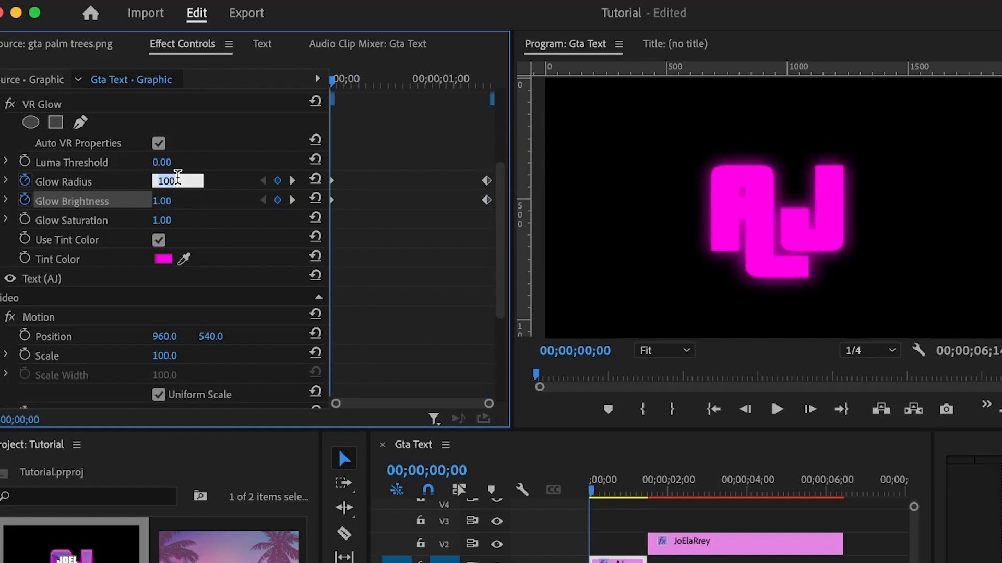
text(1)
key(Return)
click(163, 201)
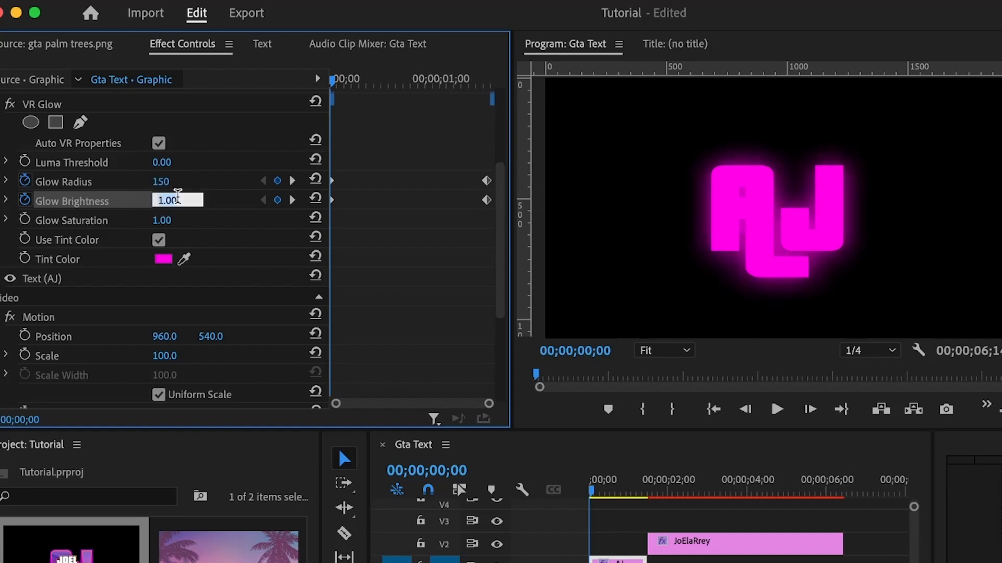
text(5)
key(Return)
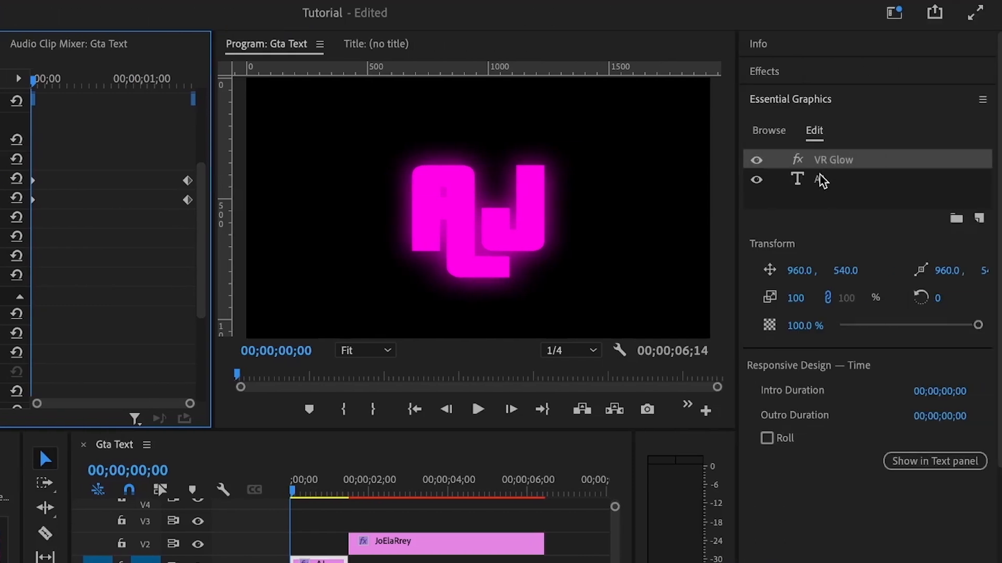
Step: Duplicate the AJ text layer and place the black-filled copy above the VR Glow
click(823, 182)
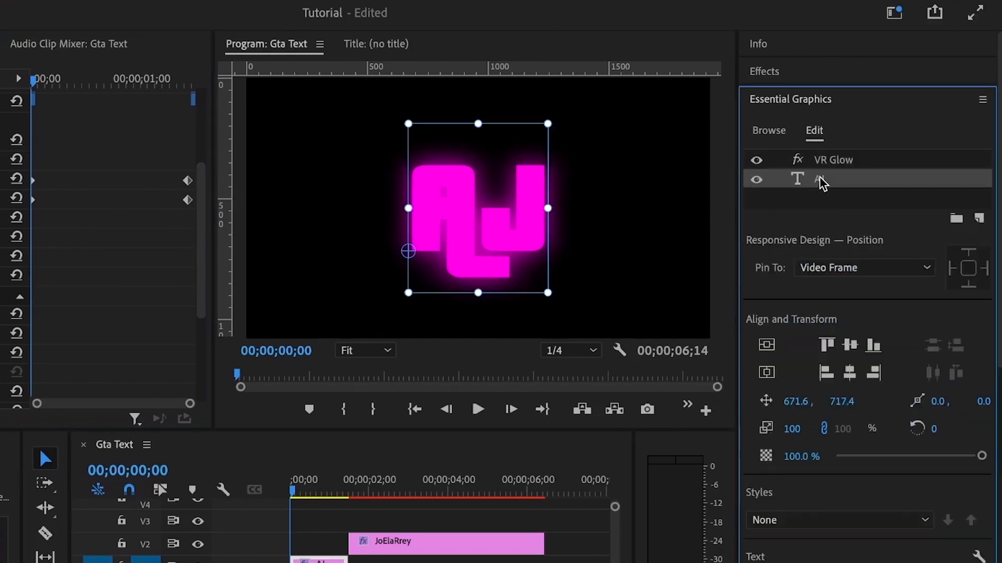
key(ctrl+c)
key(ctrl+v)
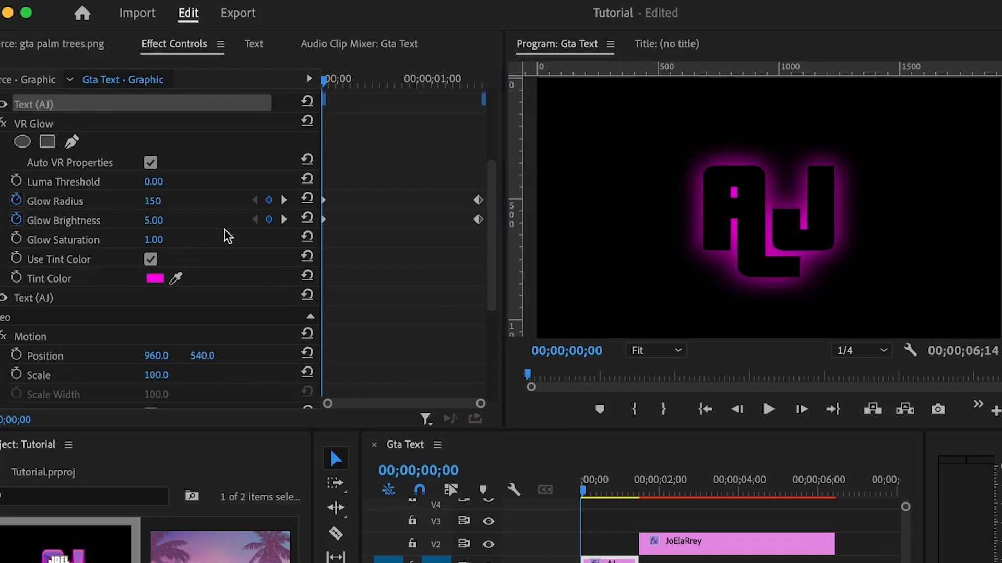
Step: Set the VR Glow's Glow Radius keyframe at the clip start to 70
click(234, 208)
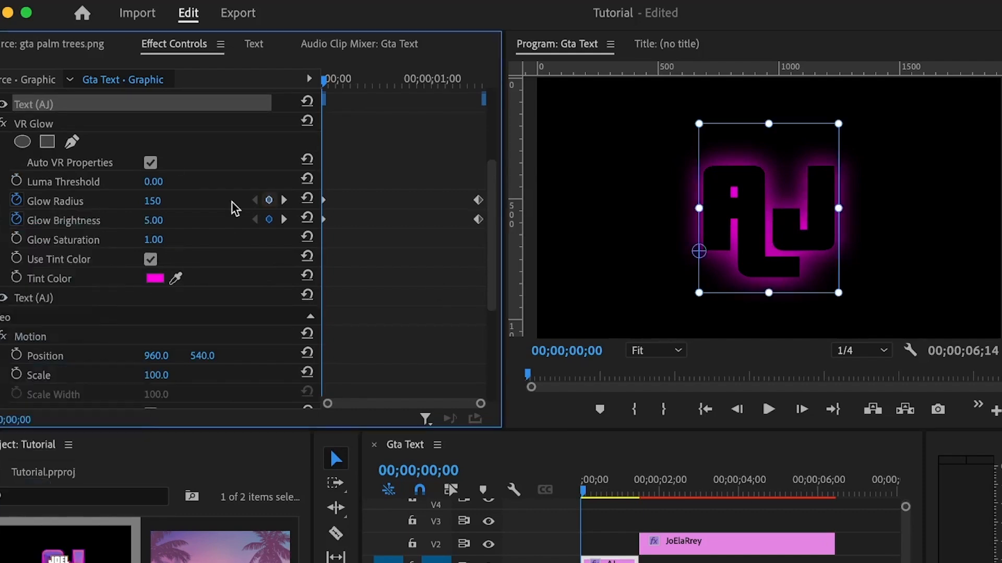
click(154, 201)
text(70)
key(Return)
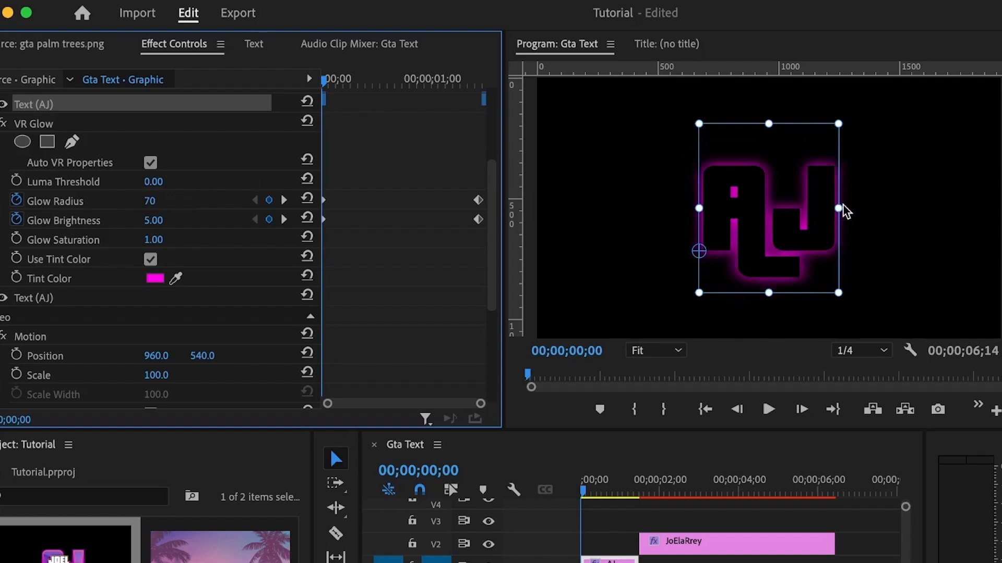
Step: Copy the Crop effect from the name clip's bg text group onto the AJ intro clip, above its other layers
click(596, 561)
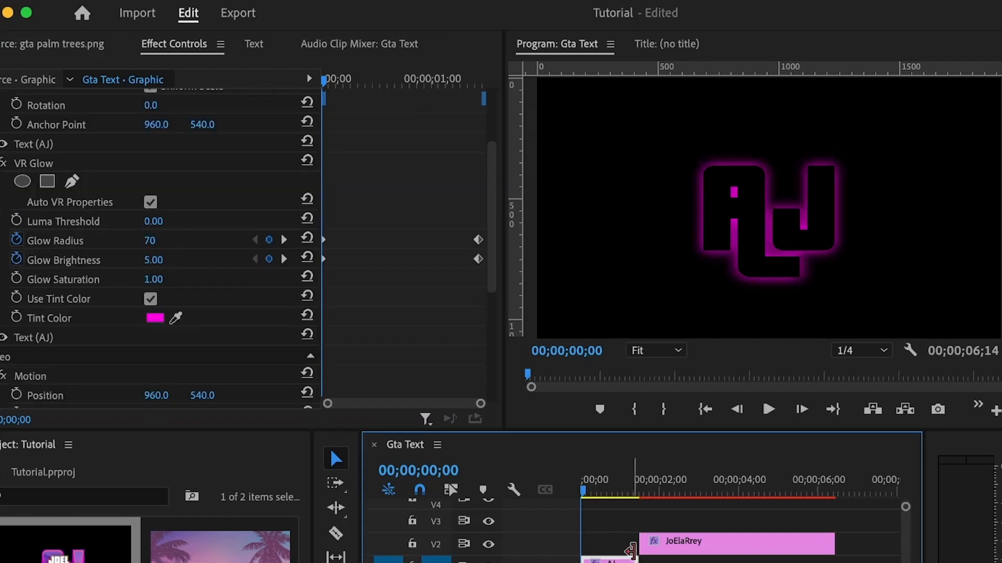
click(734, 545)
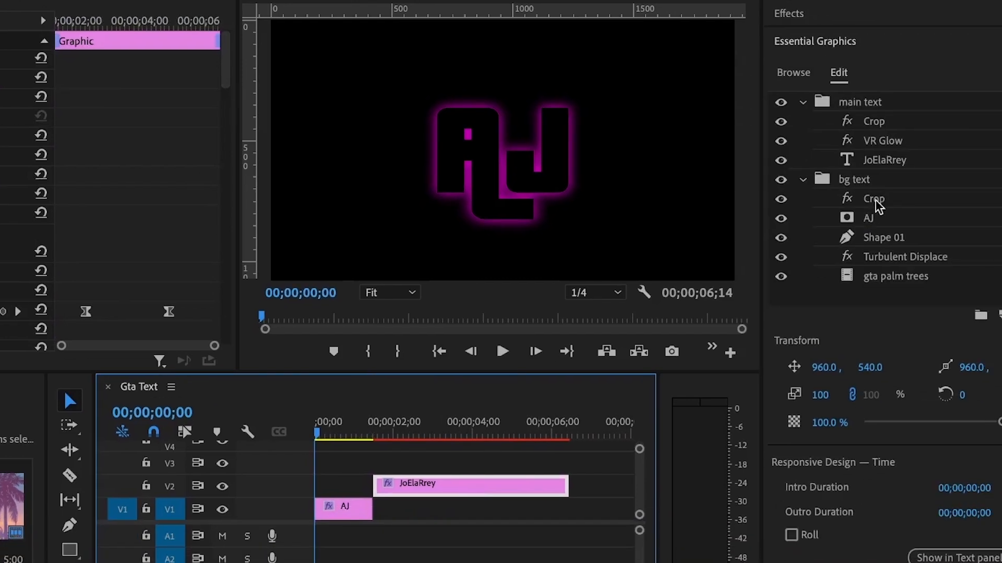
click(876, 201)
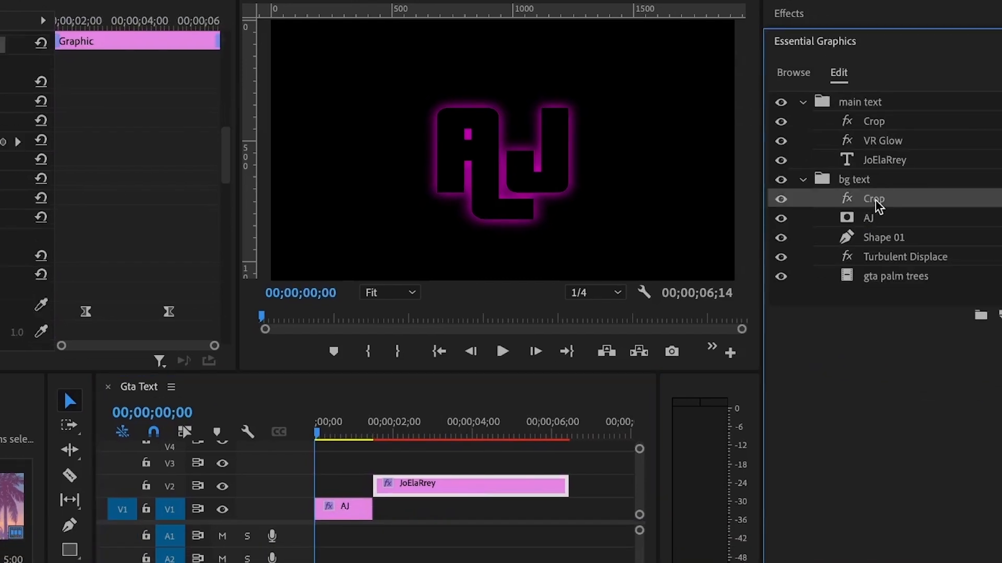
click(360, 510)
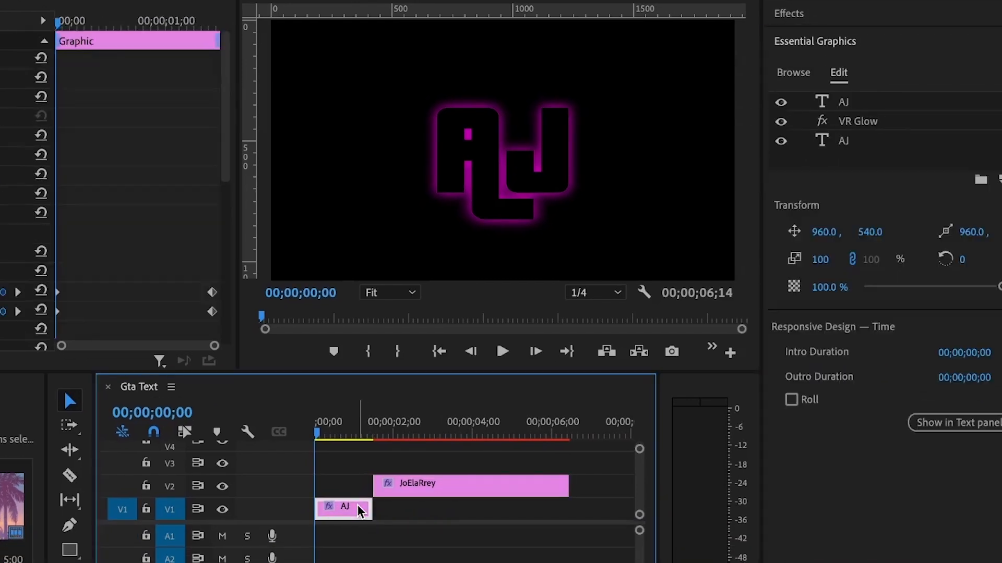
key(super+v)
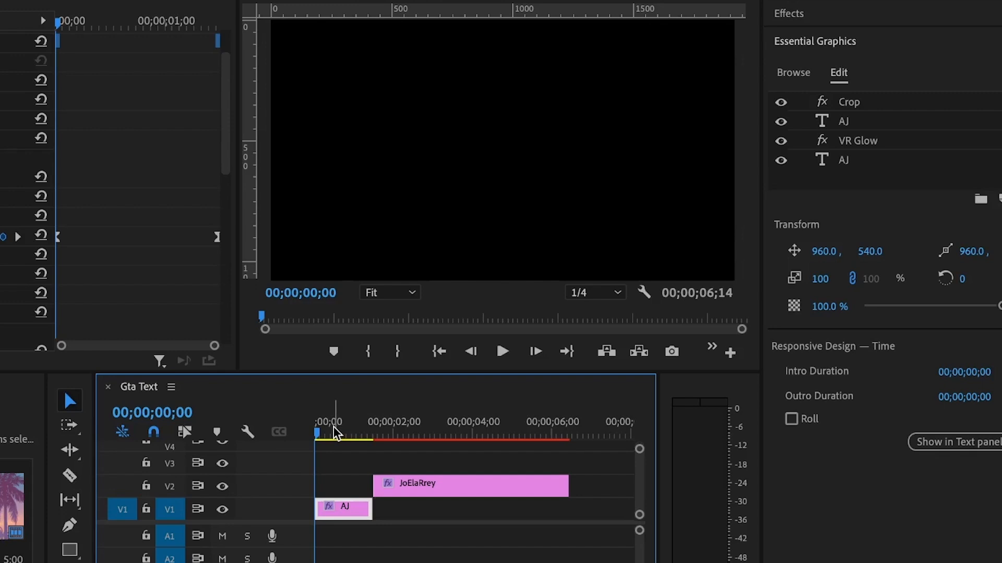
Step: Move the name clip on V2 earlier so it starts at 00;00;00;25, overlapping the AJ intro clip
mouse_move(334, 432)
mouse_down()
mouse_move(368, 433)
mouse_move(351, 434)
mouse_up()
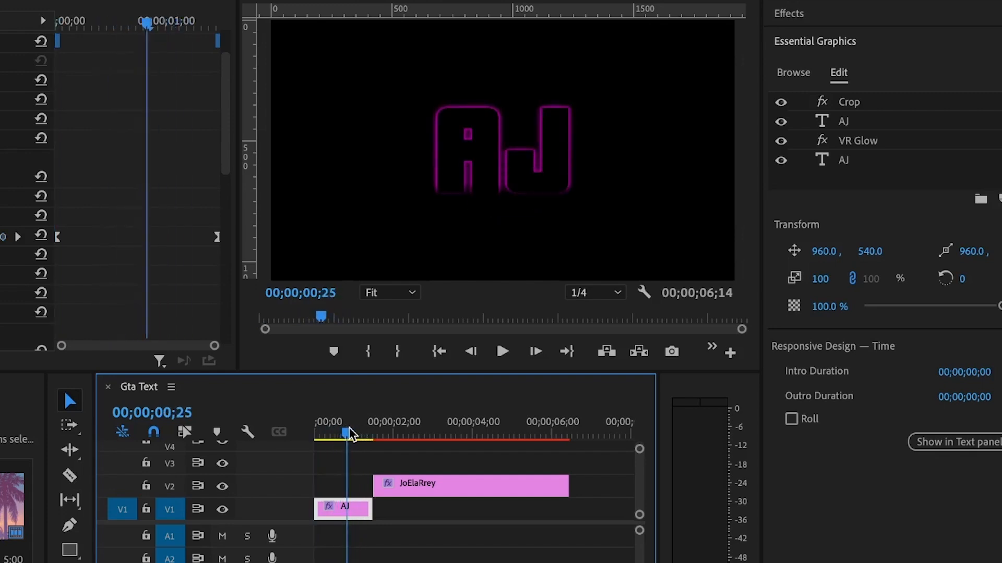
click(406, 486)
drag(405, 486, 385, 485)
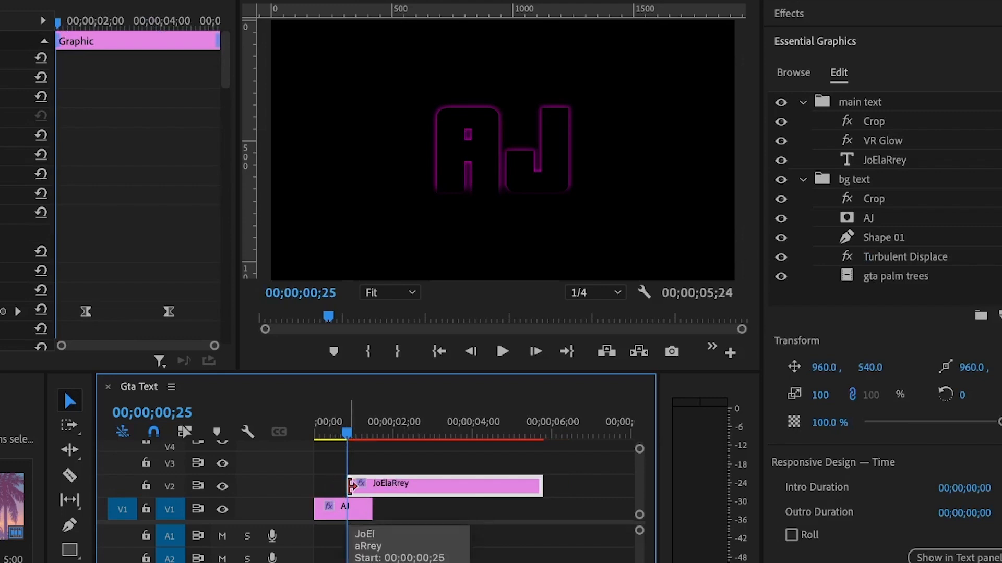
Step: Add a Cross Dissolve to the start of the name clip and shorten it to end where the AJ clip ends
click(349, 486)
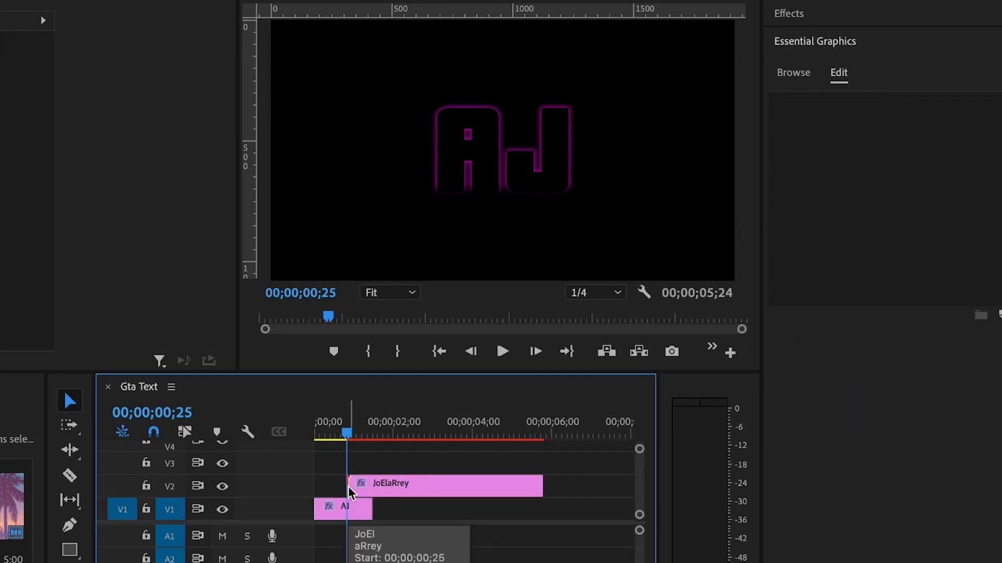
key(ctrl+d)
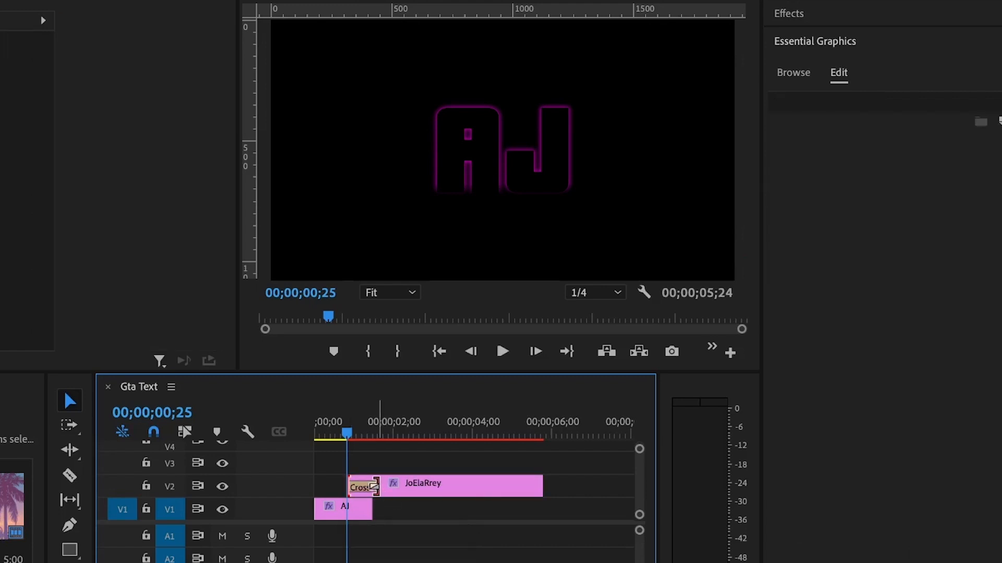
drag(380, 486, 369, 486)
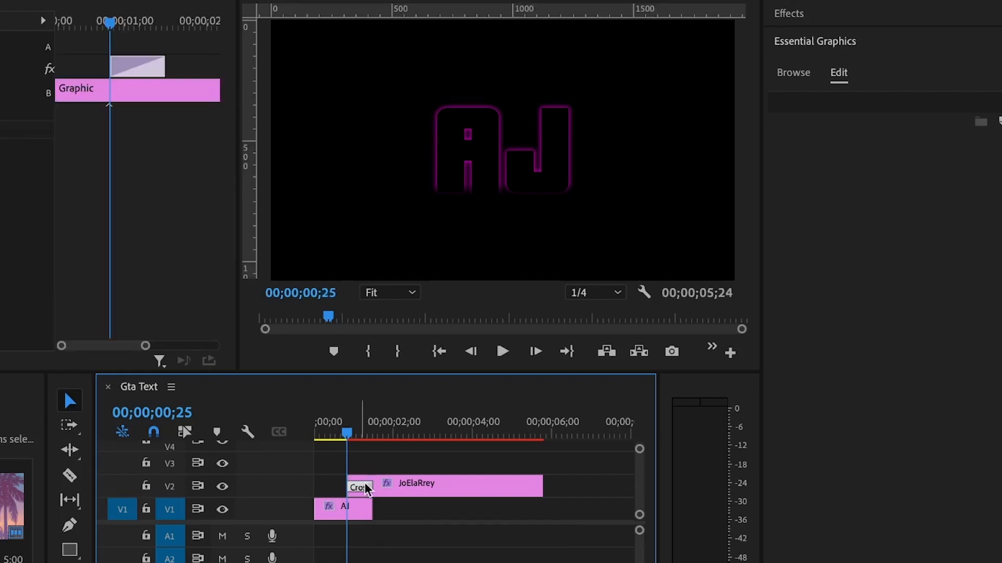